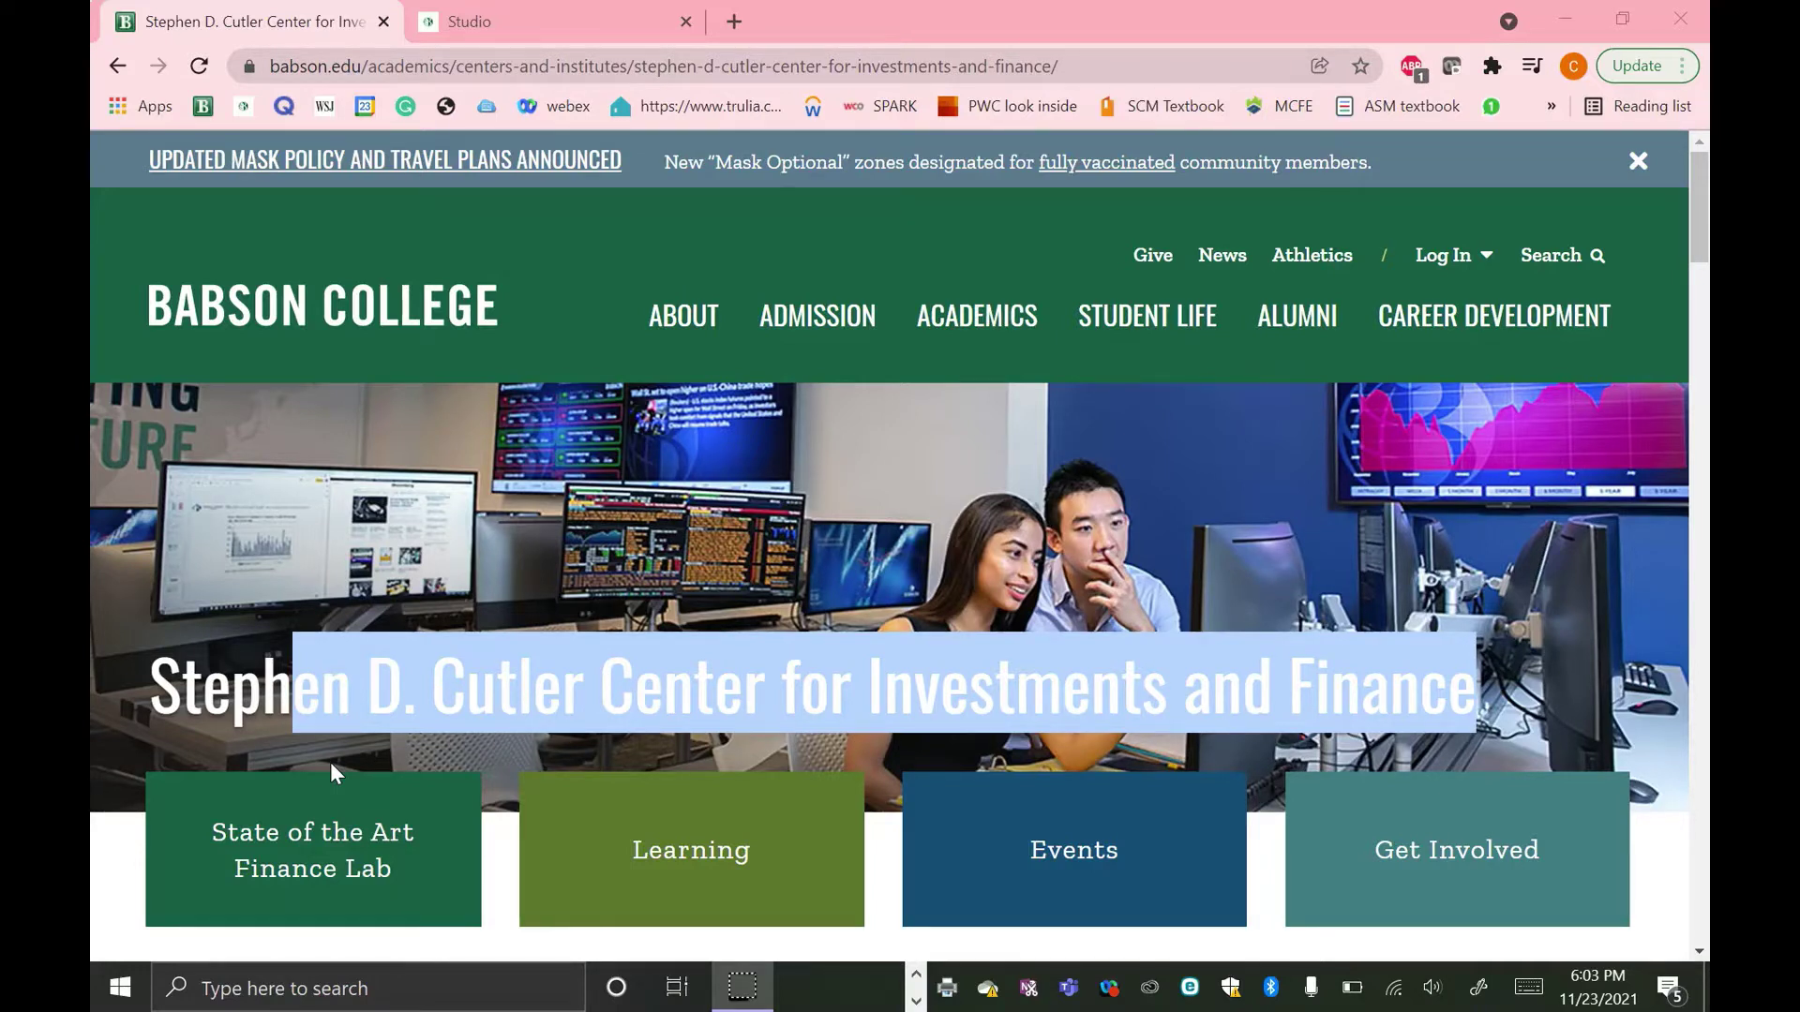
# Go to the State of the Art Finance Lab's Analytical Tool Tutorials guides.
pyautogui.click(380, 876)
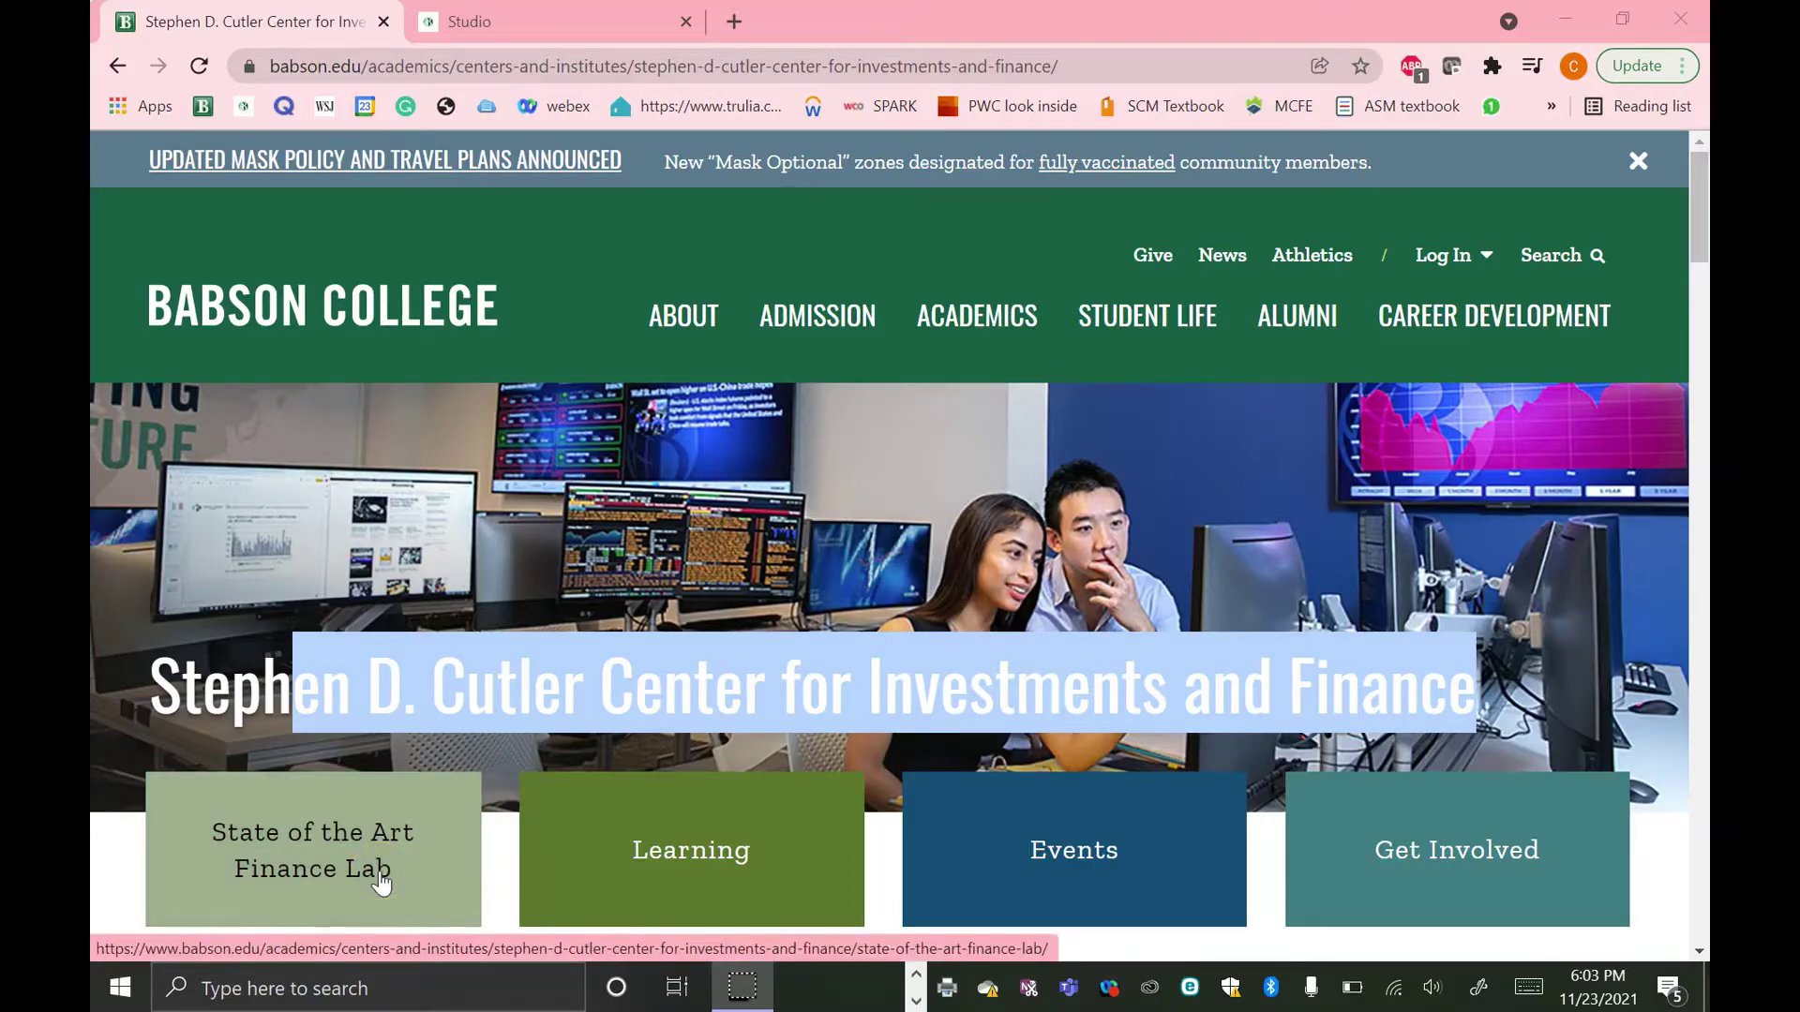
pyautogui.click(381, 879)
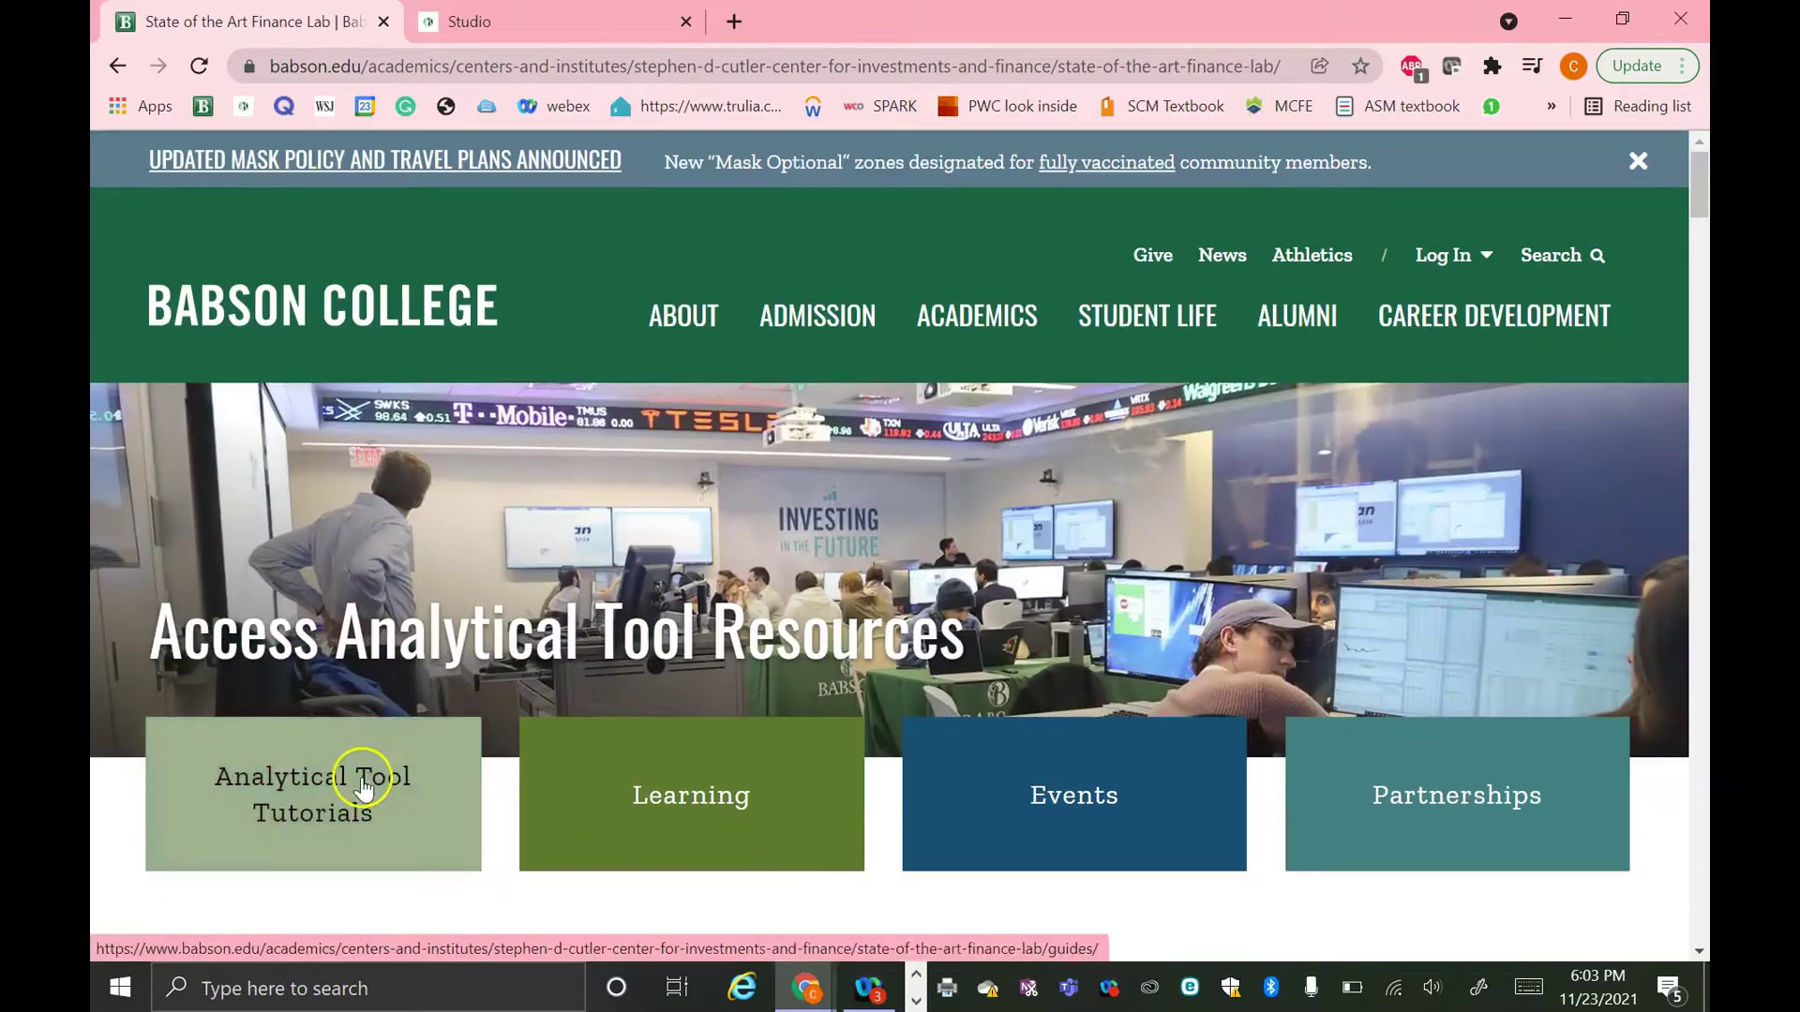
pyautogui.click(362, 785)
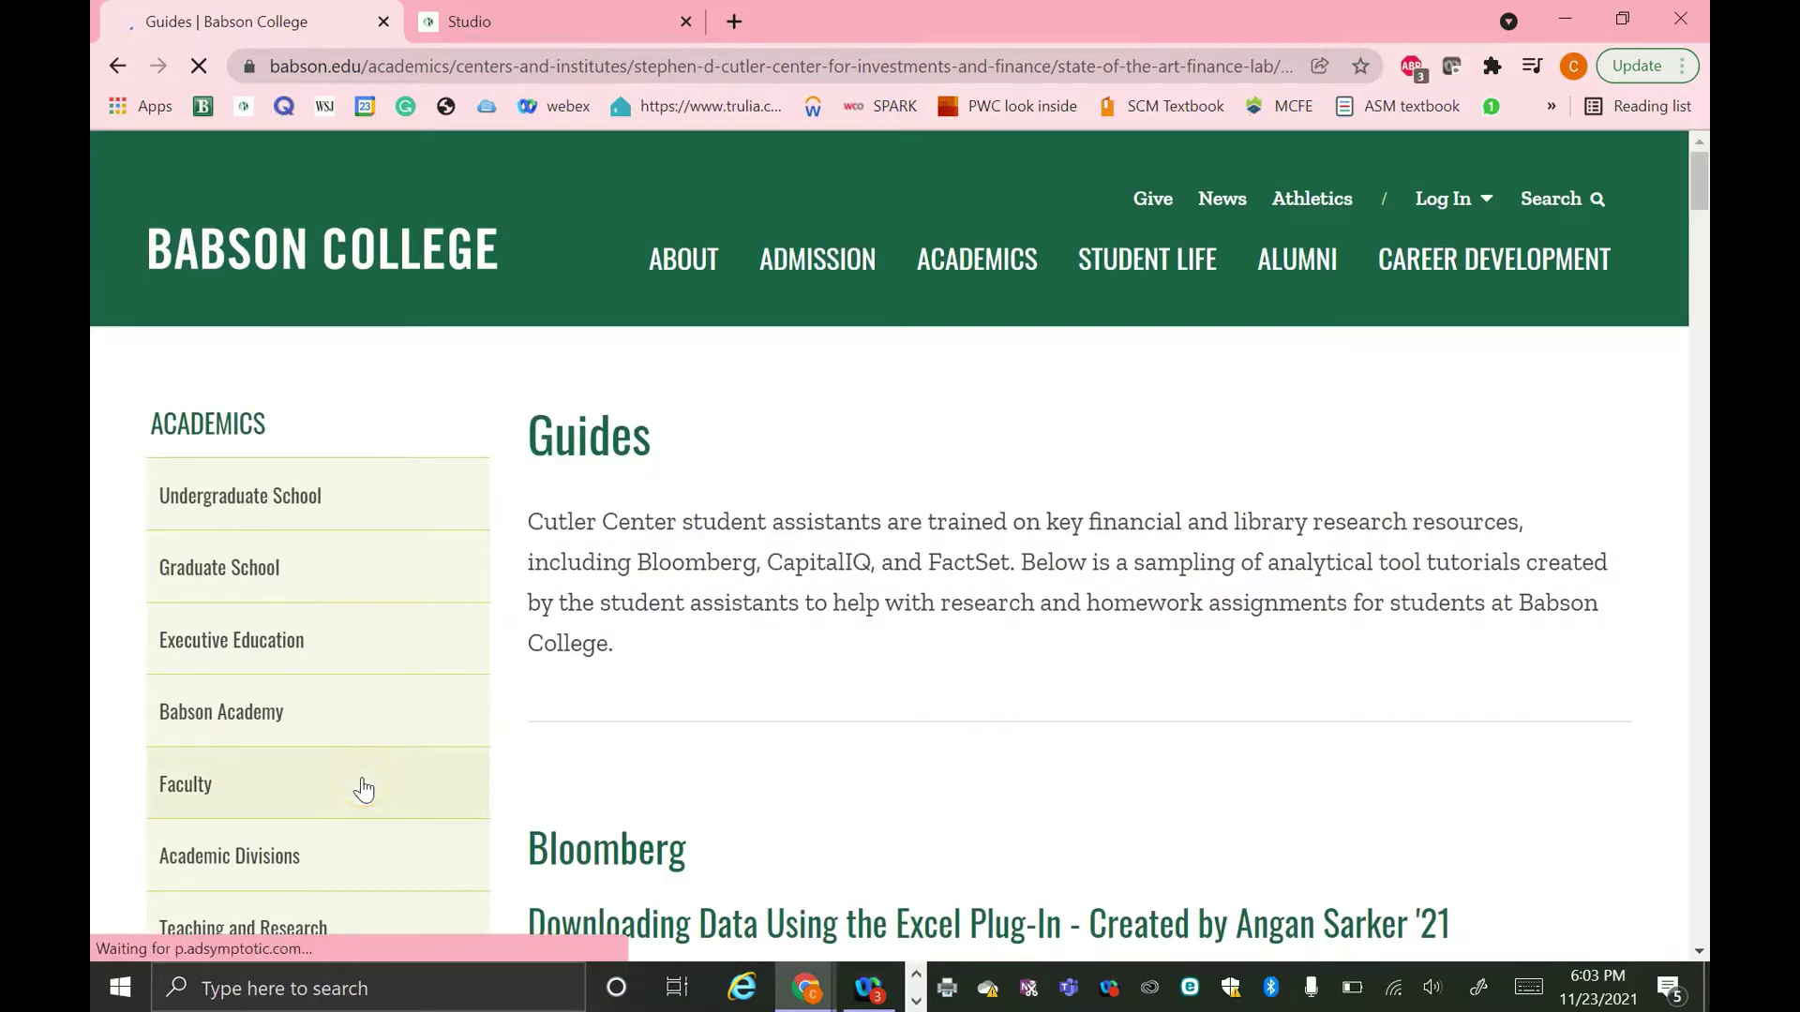
# Find 'Cap' on the guides page to jump to the Capital IQ tutorial.
pyautogui.hotkey('ctrl', 'f')
pyautogui.write('Cap')
pyautogui.press('Return')
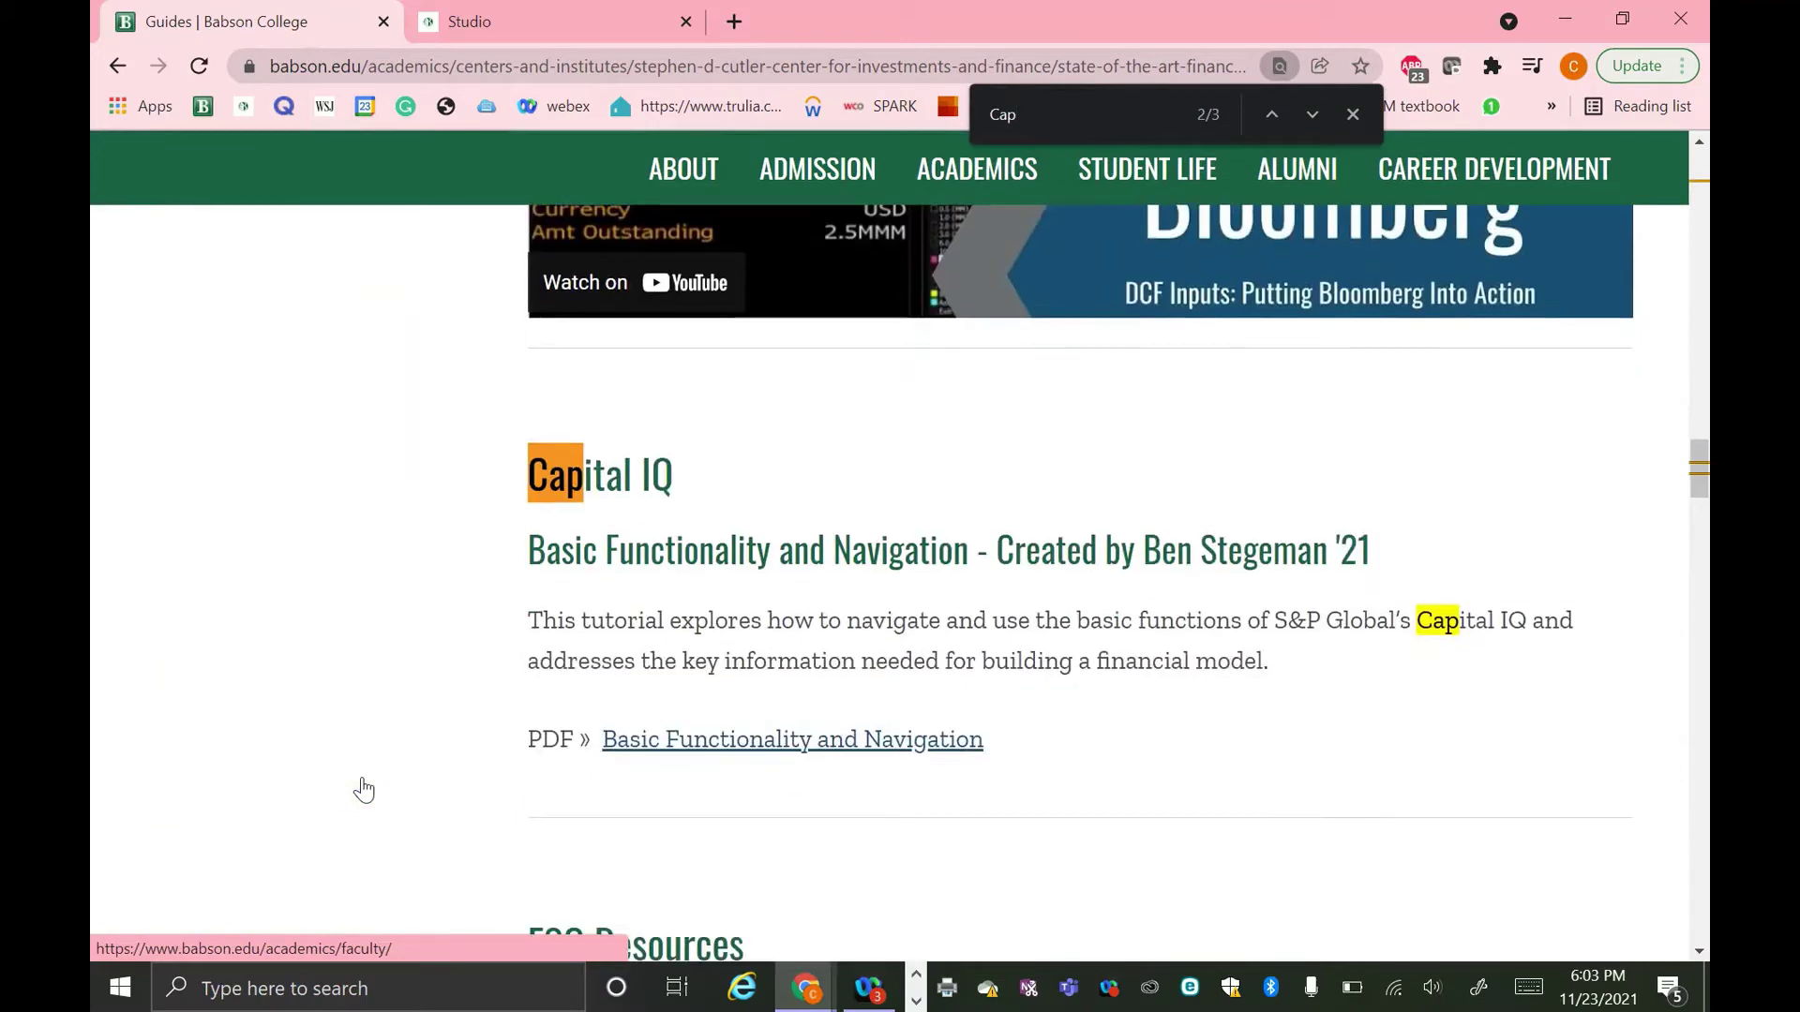
pyautogui.click(804, 645)
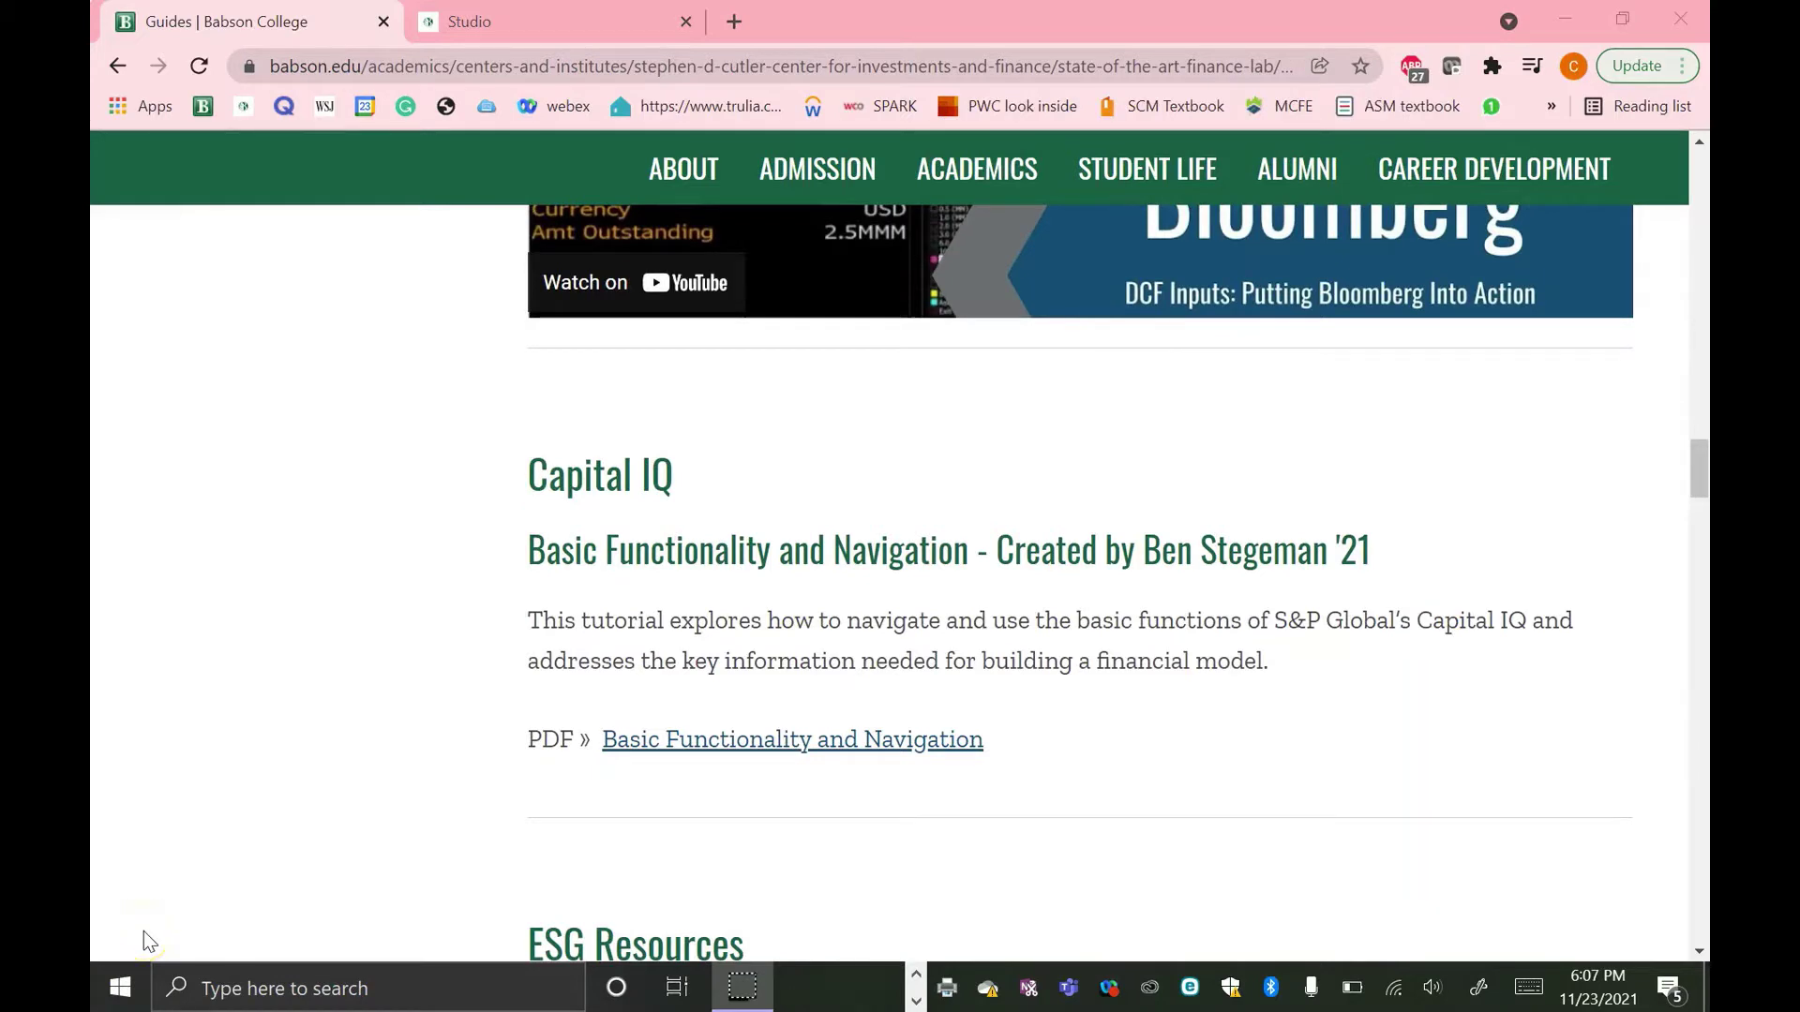
pyautogui.click(215, 457)
# Load the Horn Library LibGuides page at libguides.babson.edu/HornLibrary.
pyautogui.click(375, 73)
pyautogui.write('https://libguides.babson.edu/HornLibrary')
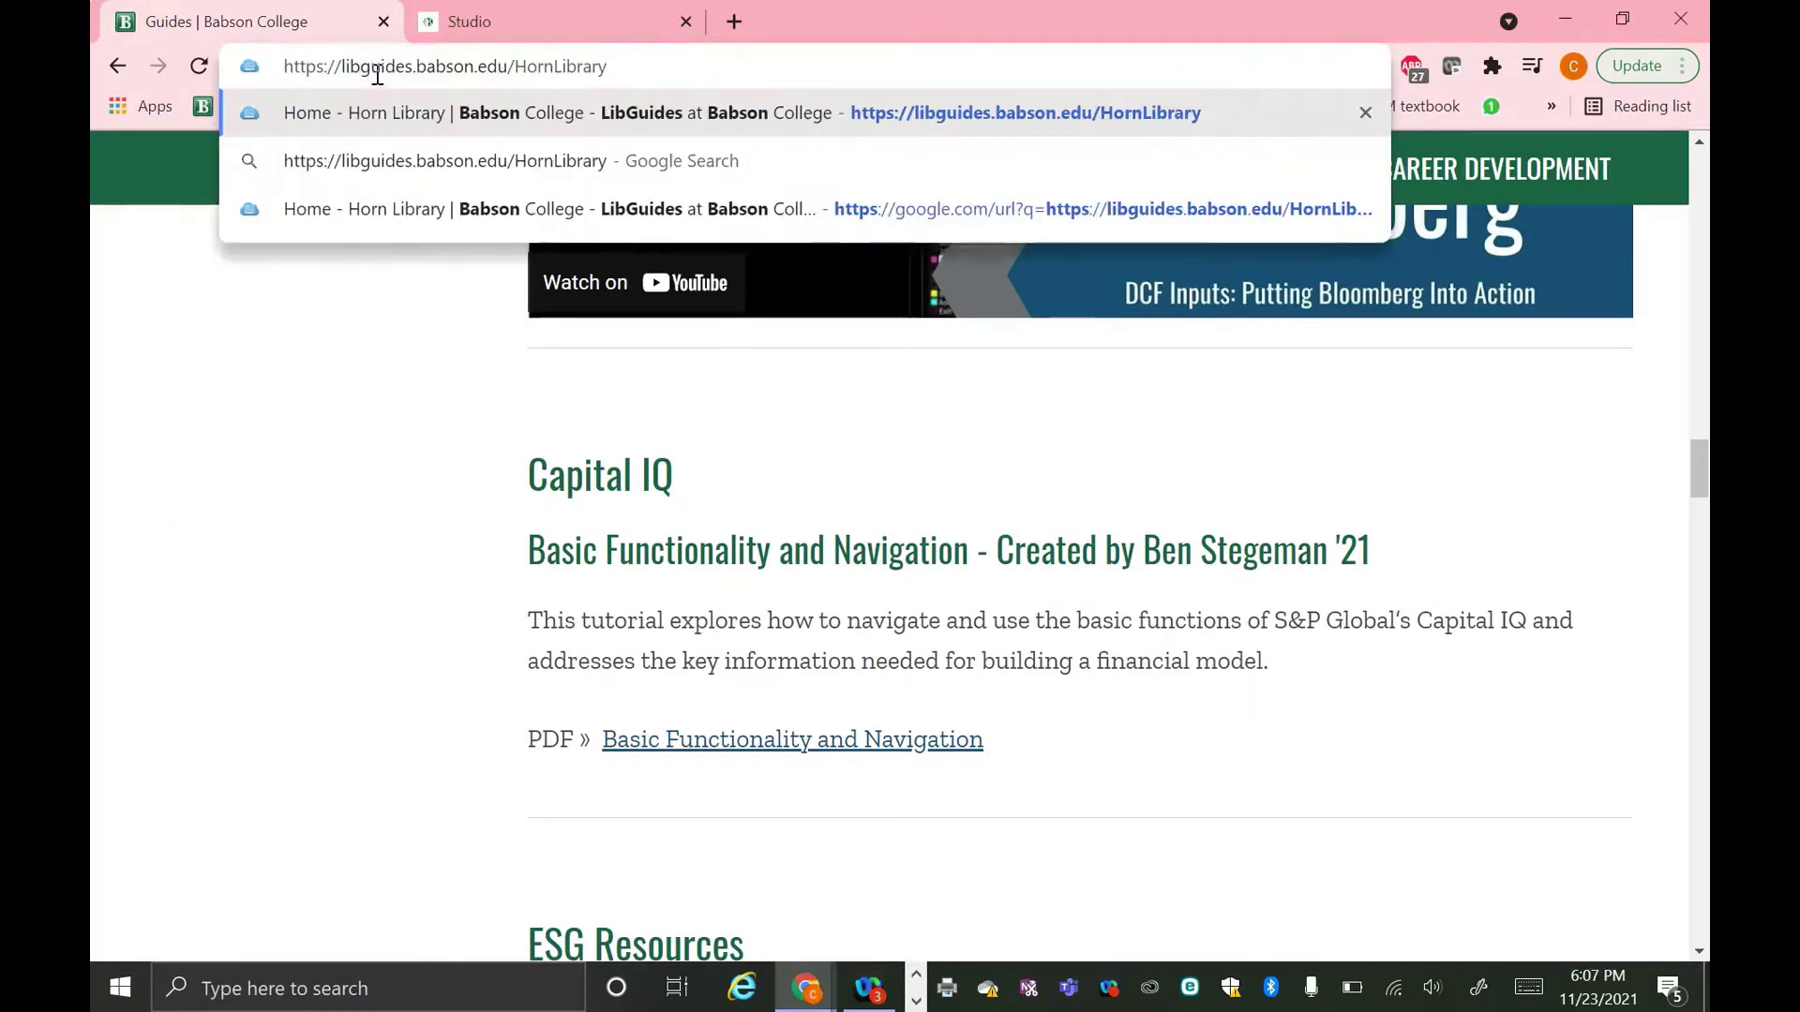
pyautogui.press('Return')
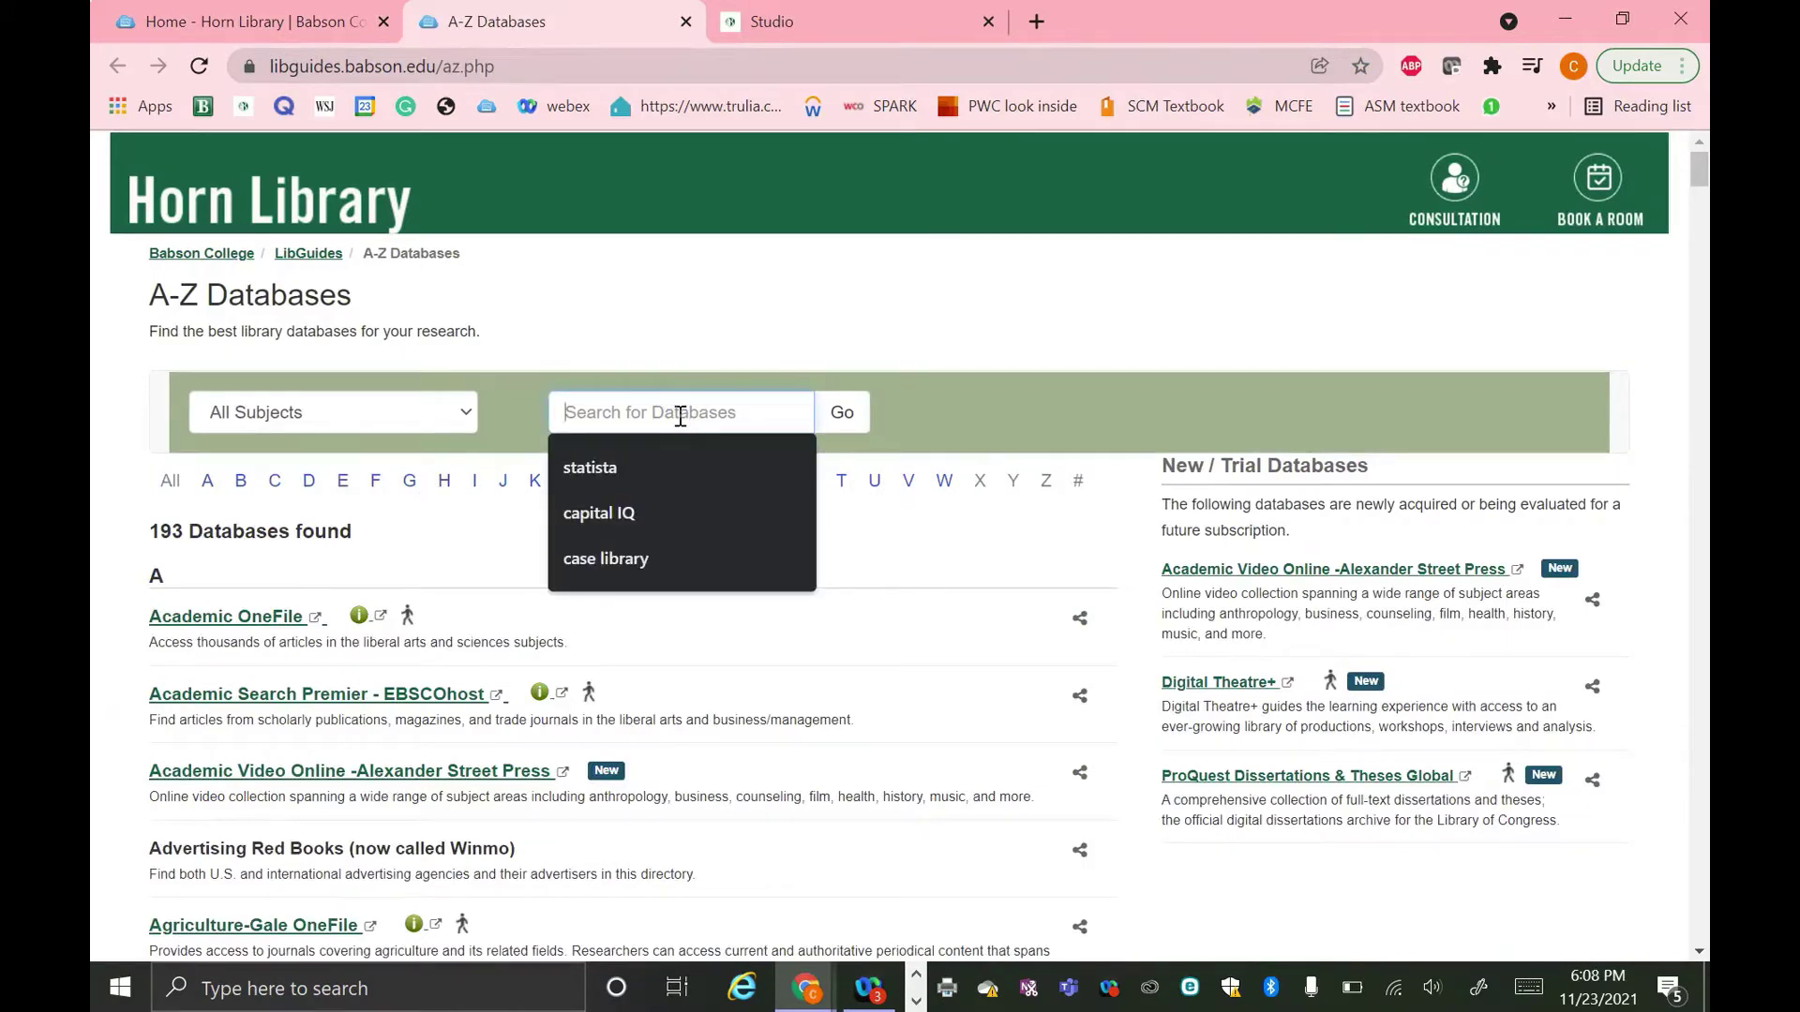
# Search the databases for 'Capital' IQ and open the Capital IQ database.
pyautogui.write('Capital')
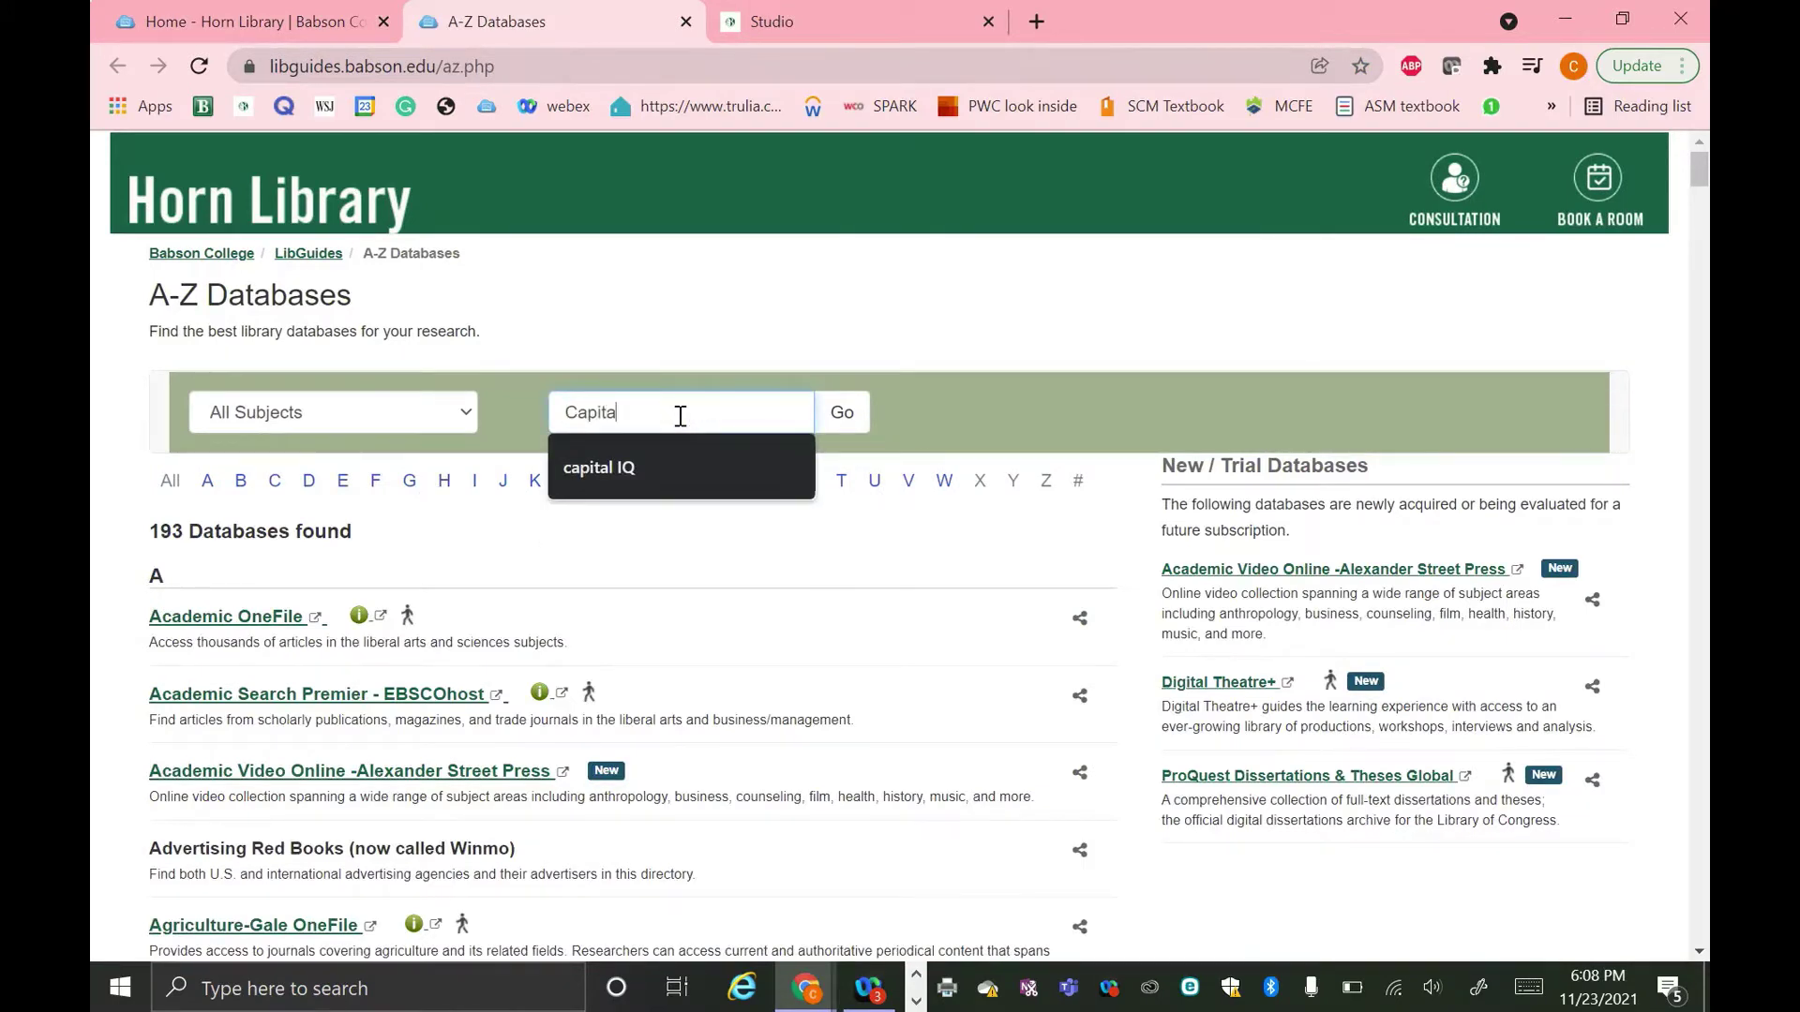
pyautogui.click(591, 468)
pyautogui.click(851, 403)
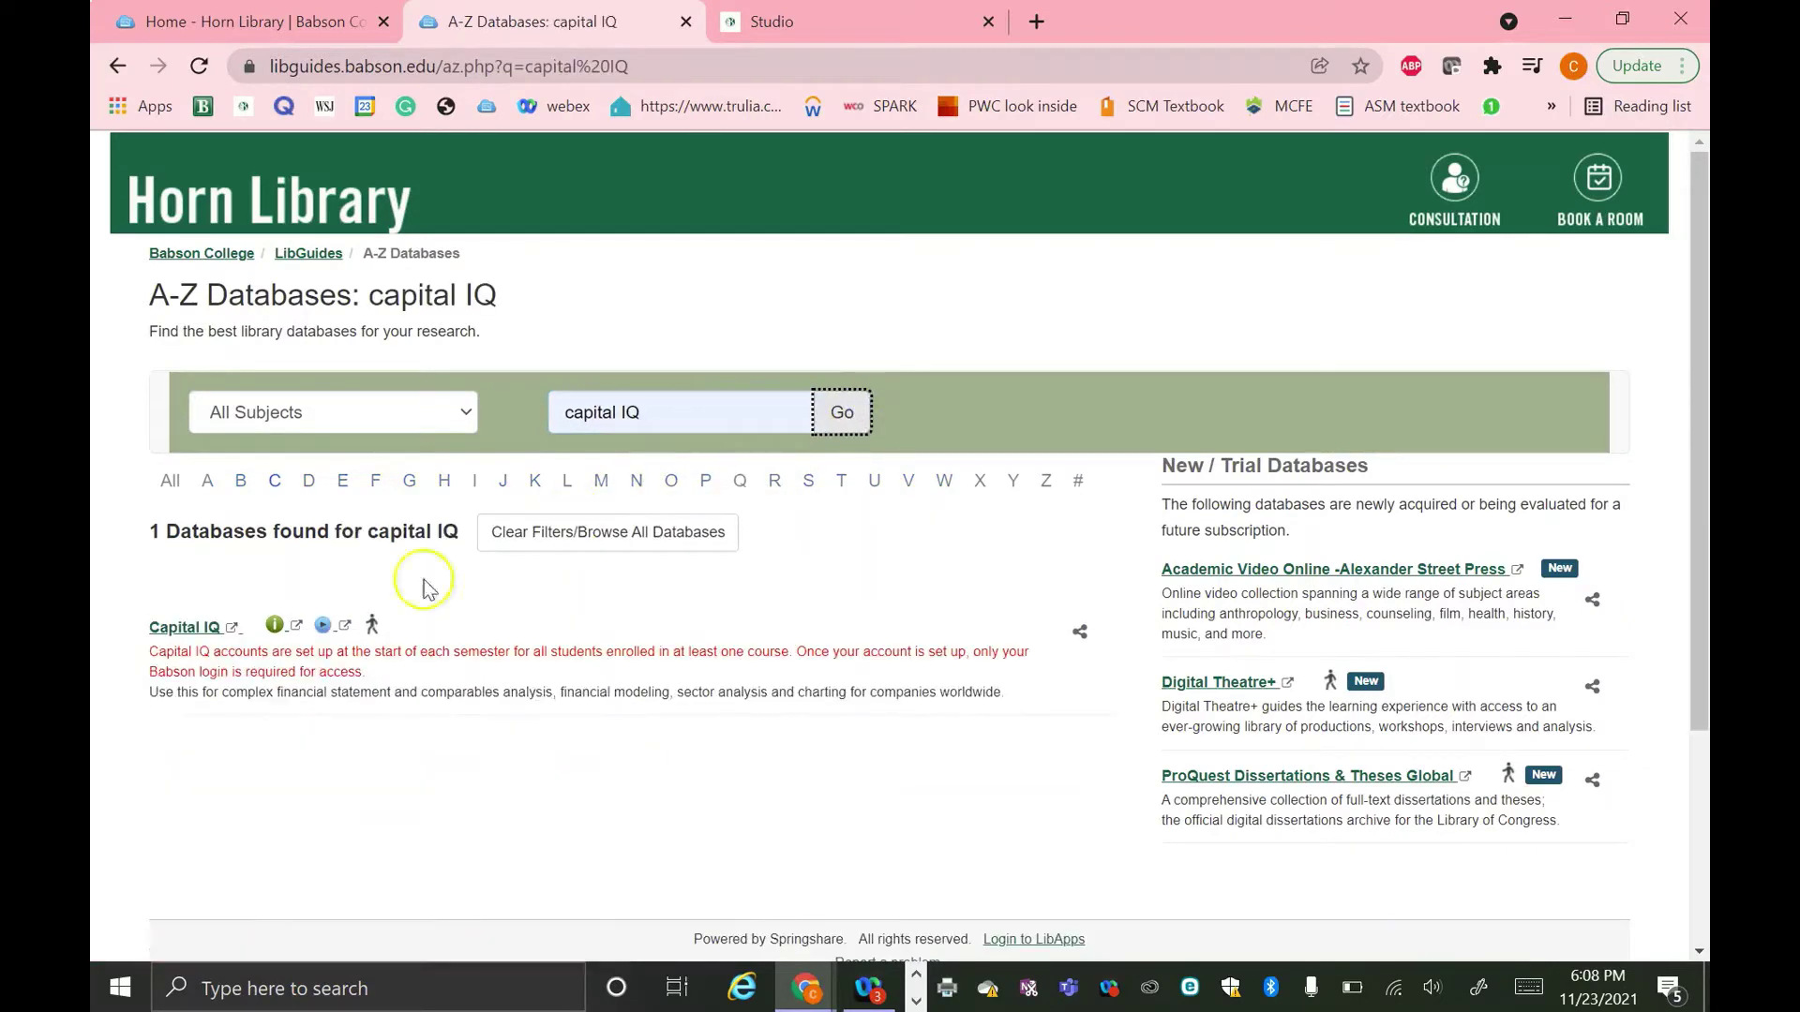
pyautogui.click(184, 630)
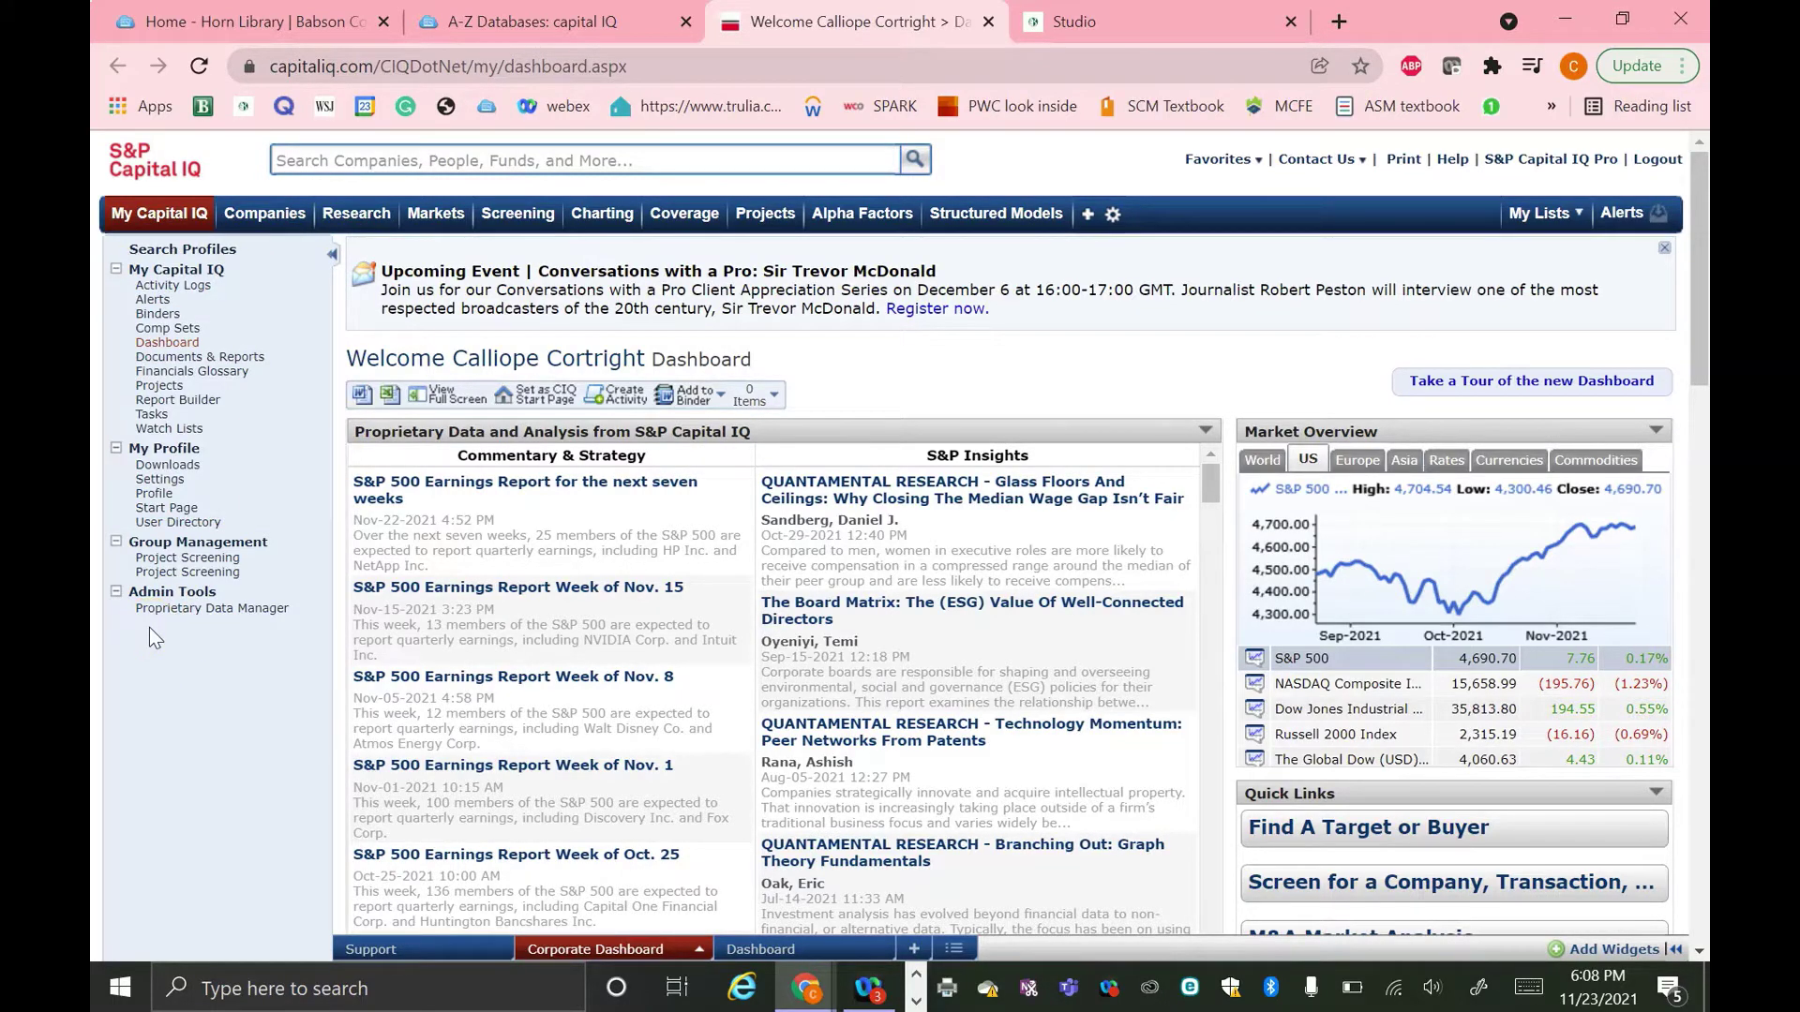
# Search Capital IQ for 'AT&T' and open the AT&T Inc. (NYSE:T) profile.
pyautogui.click(380, 165)
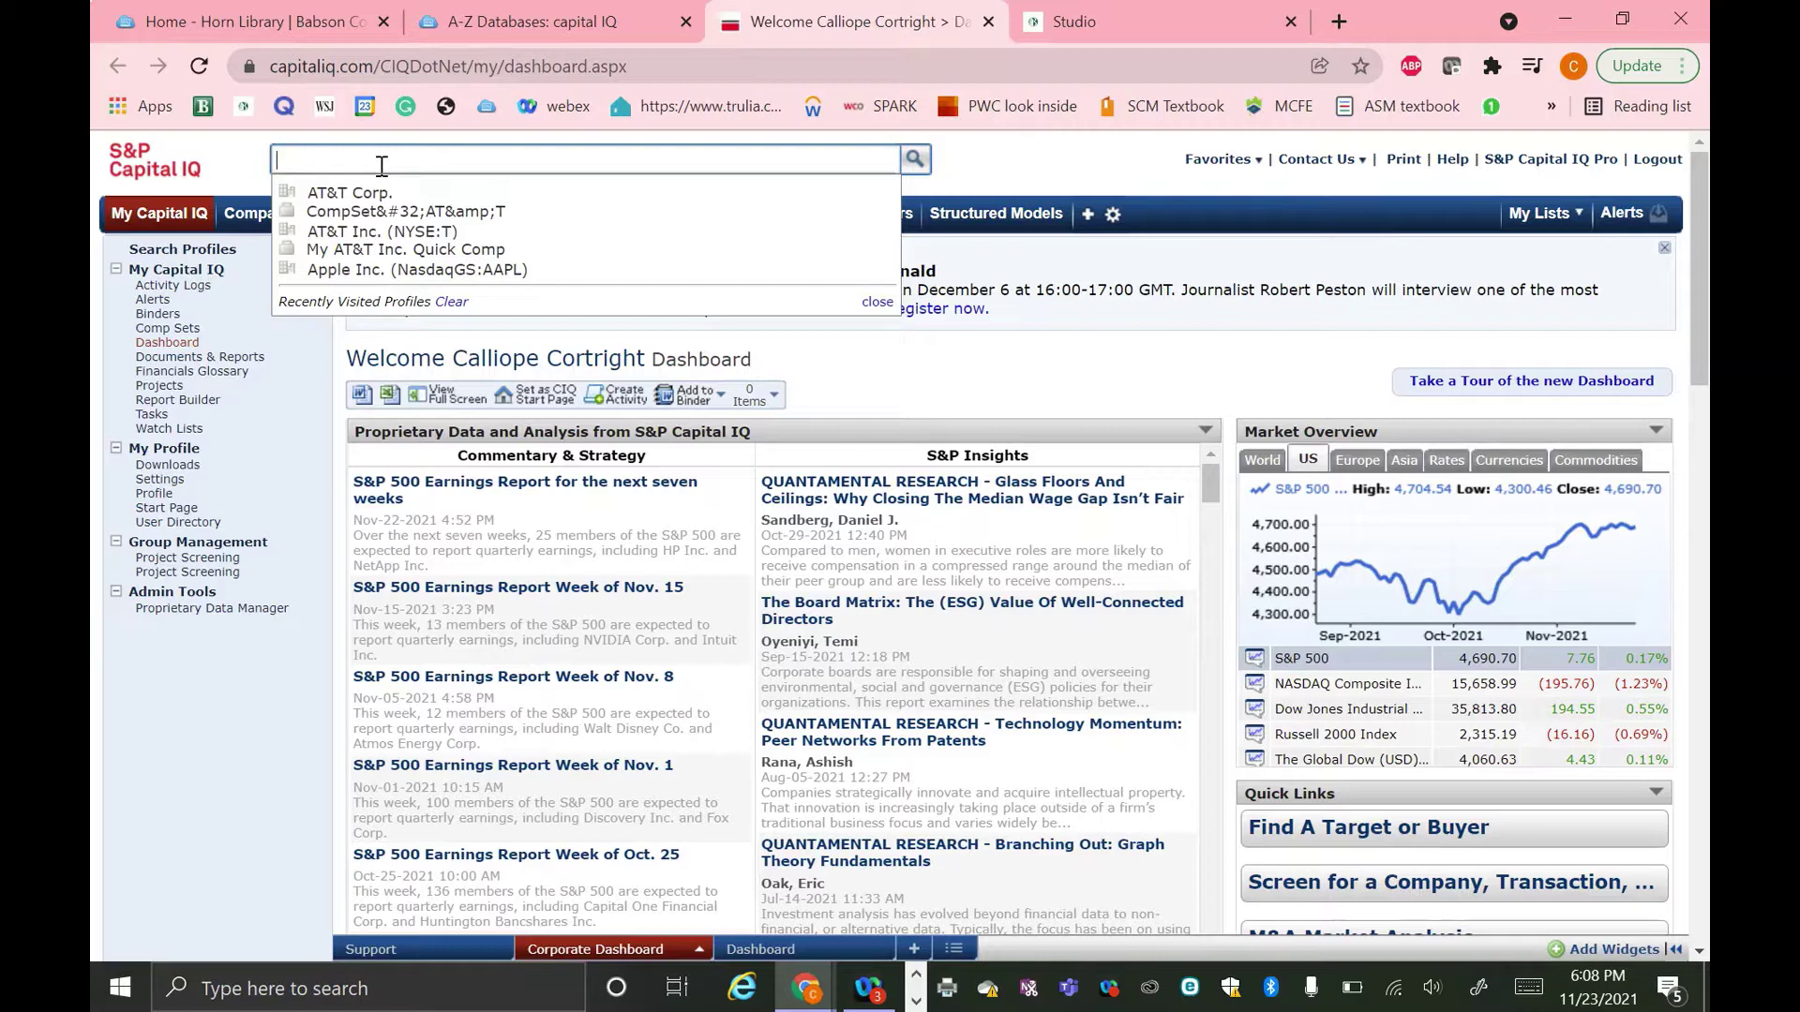
pyautogui.write('AT&T')
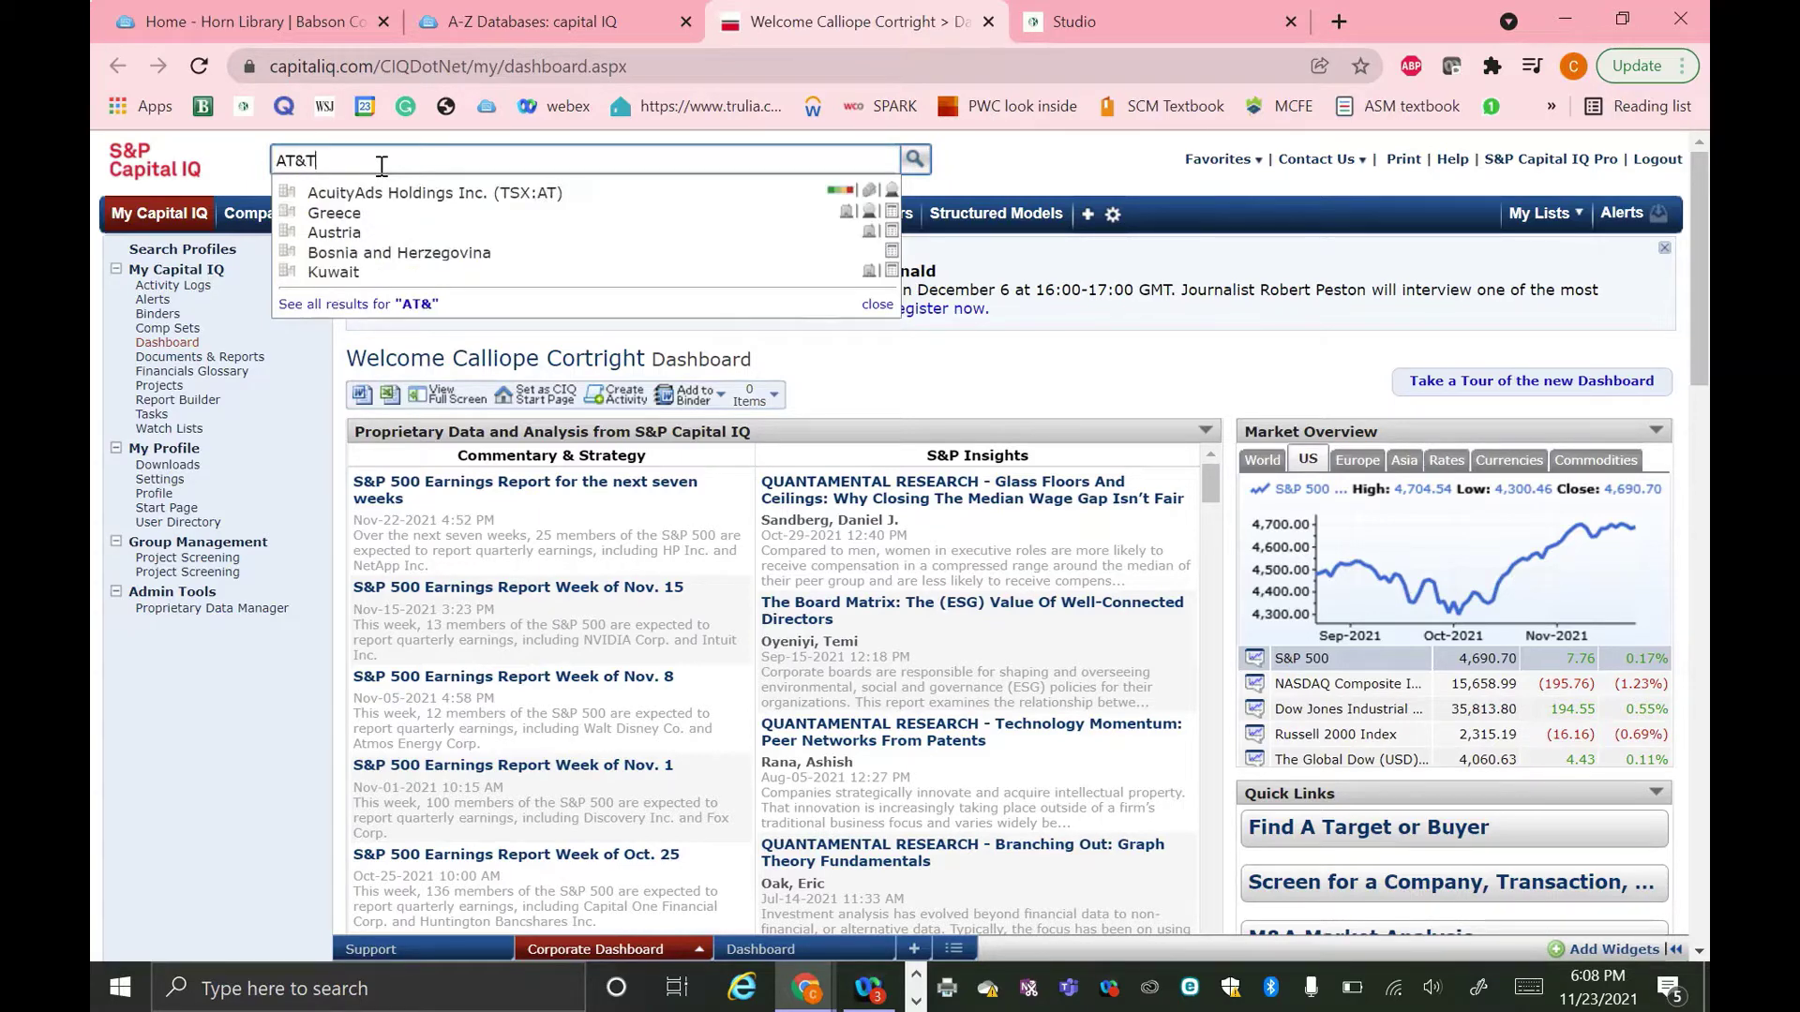
pyautogui.press('Return')
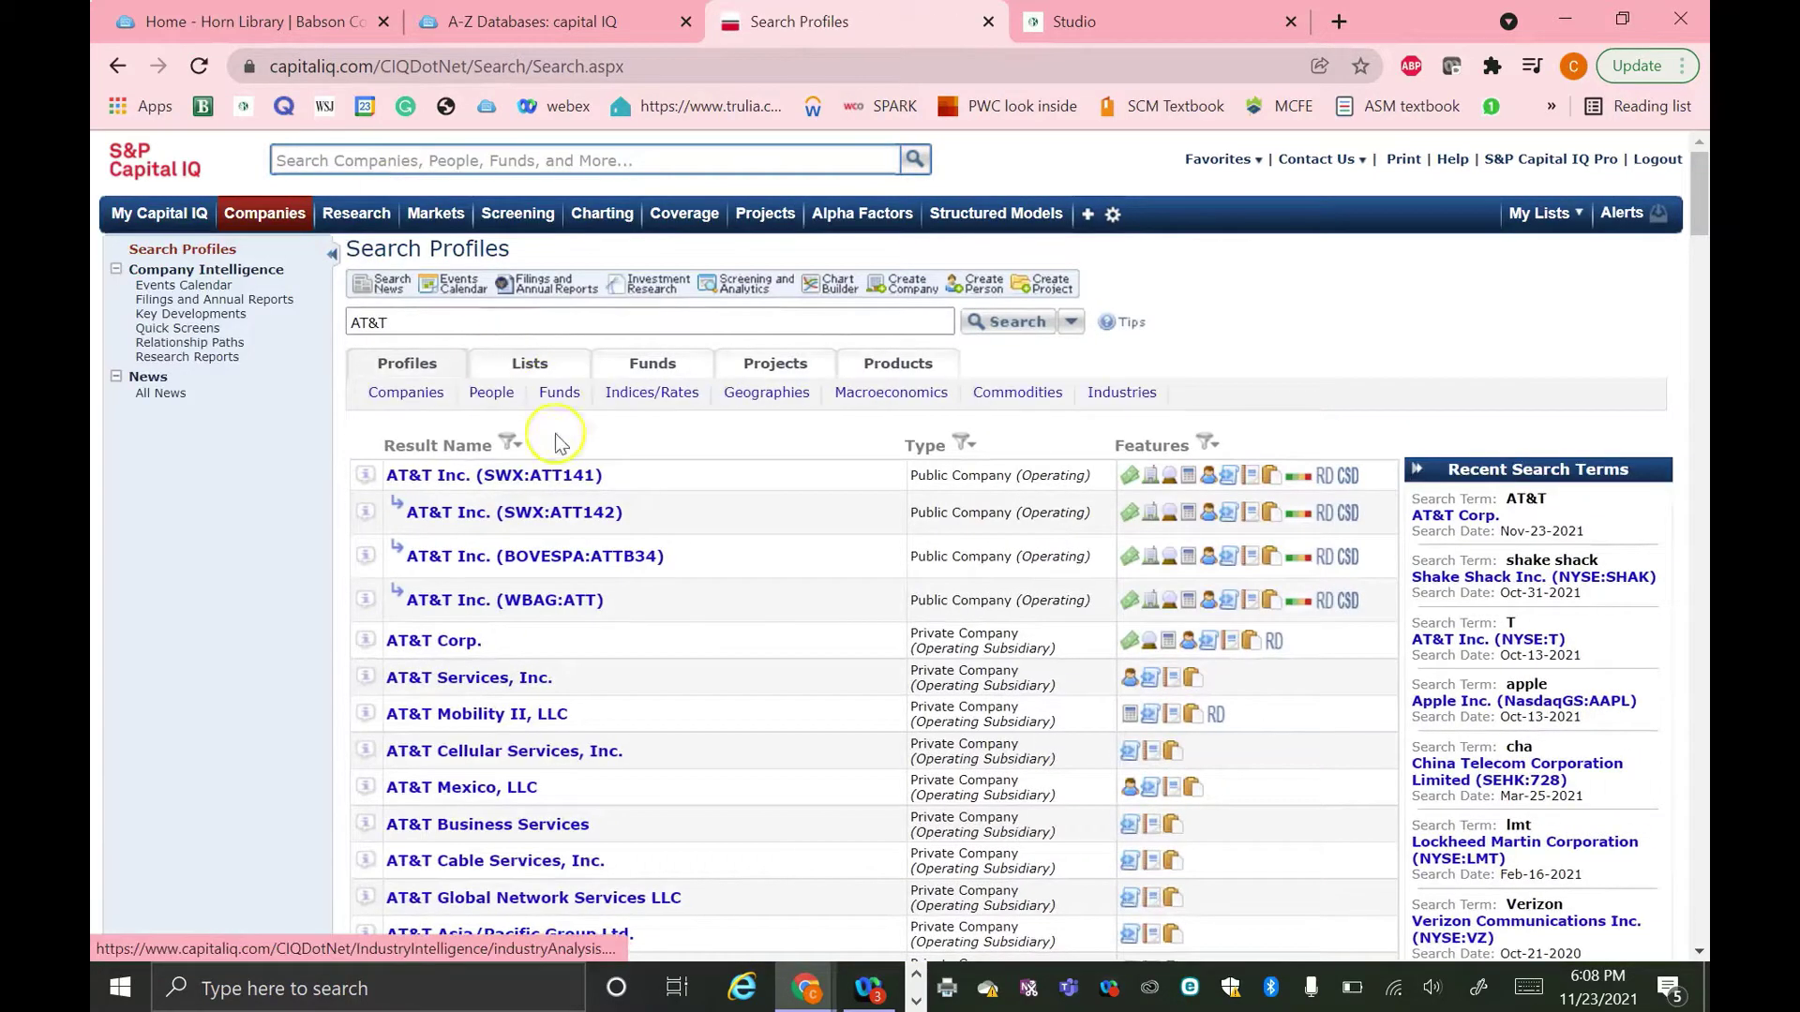
pyautogui.click(494, 475)
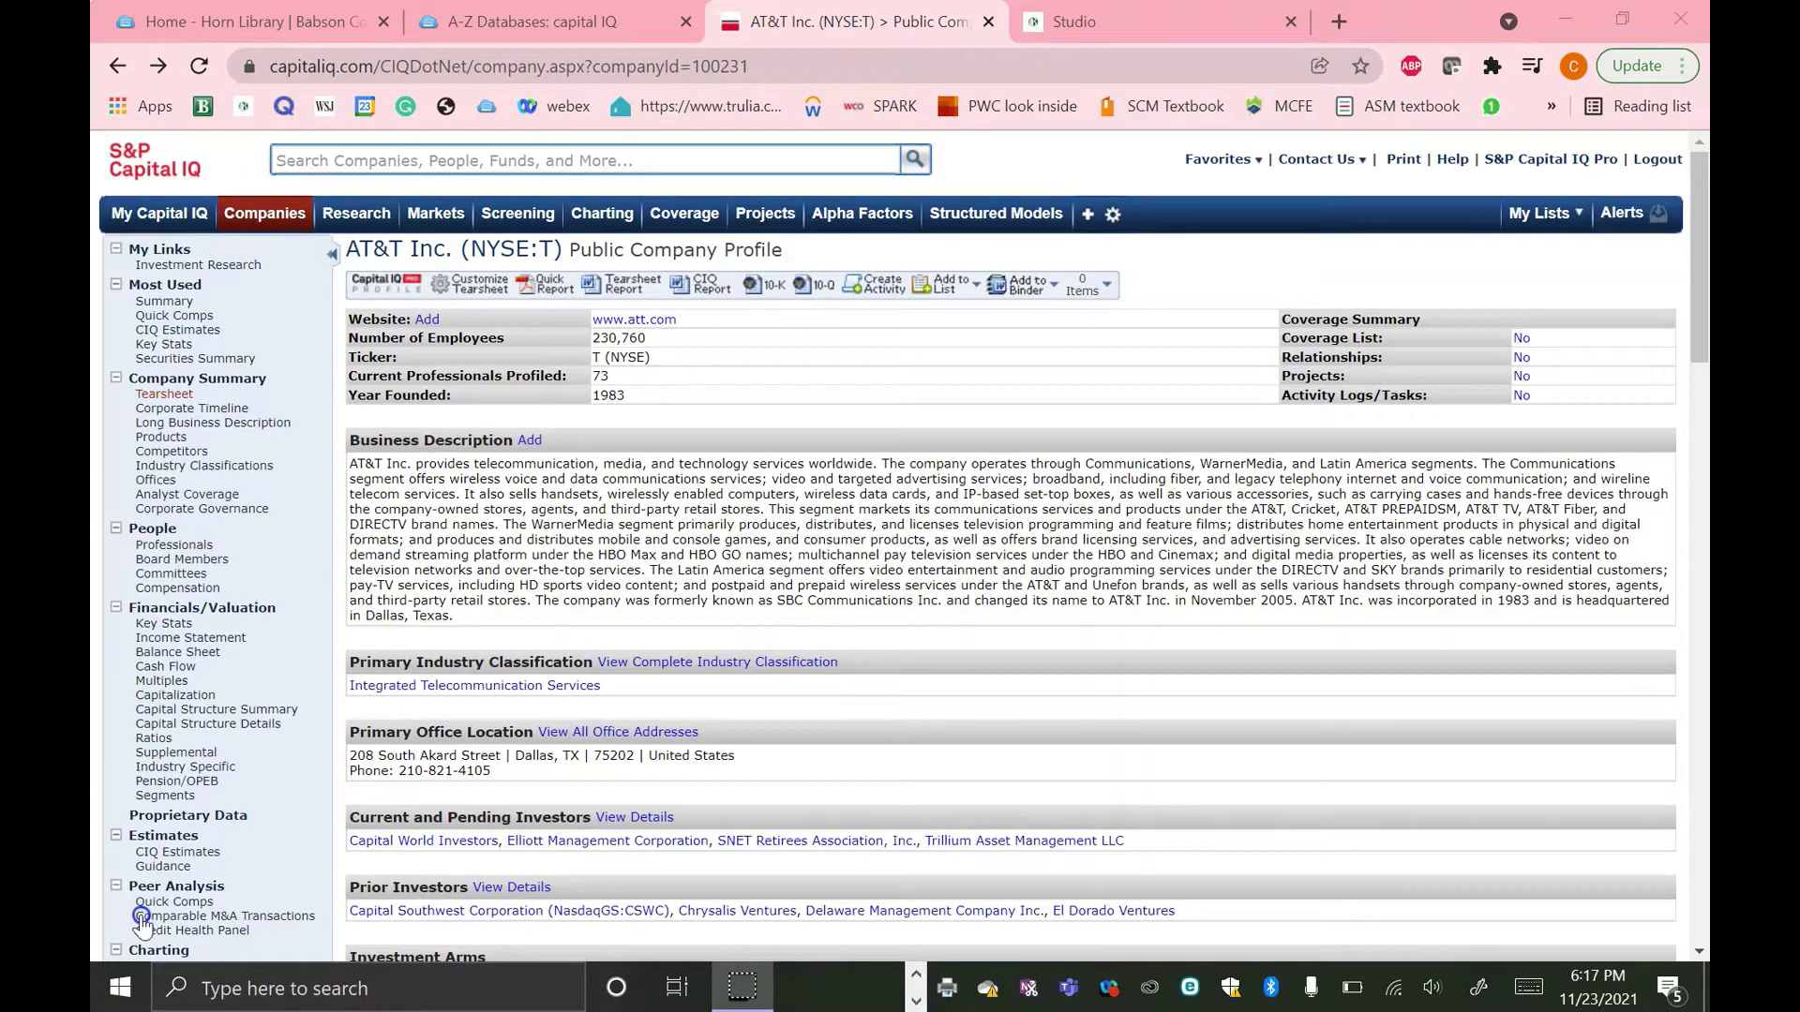
pyautogui.scroll(-1, 219, 878)
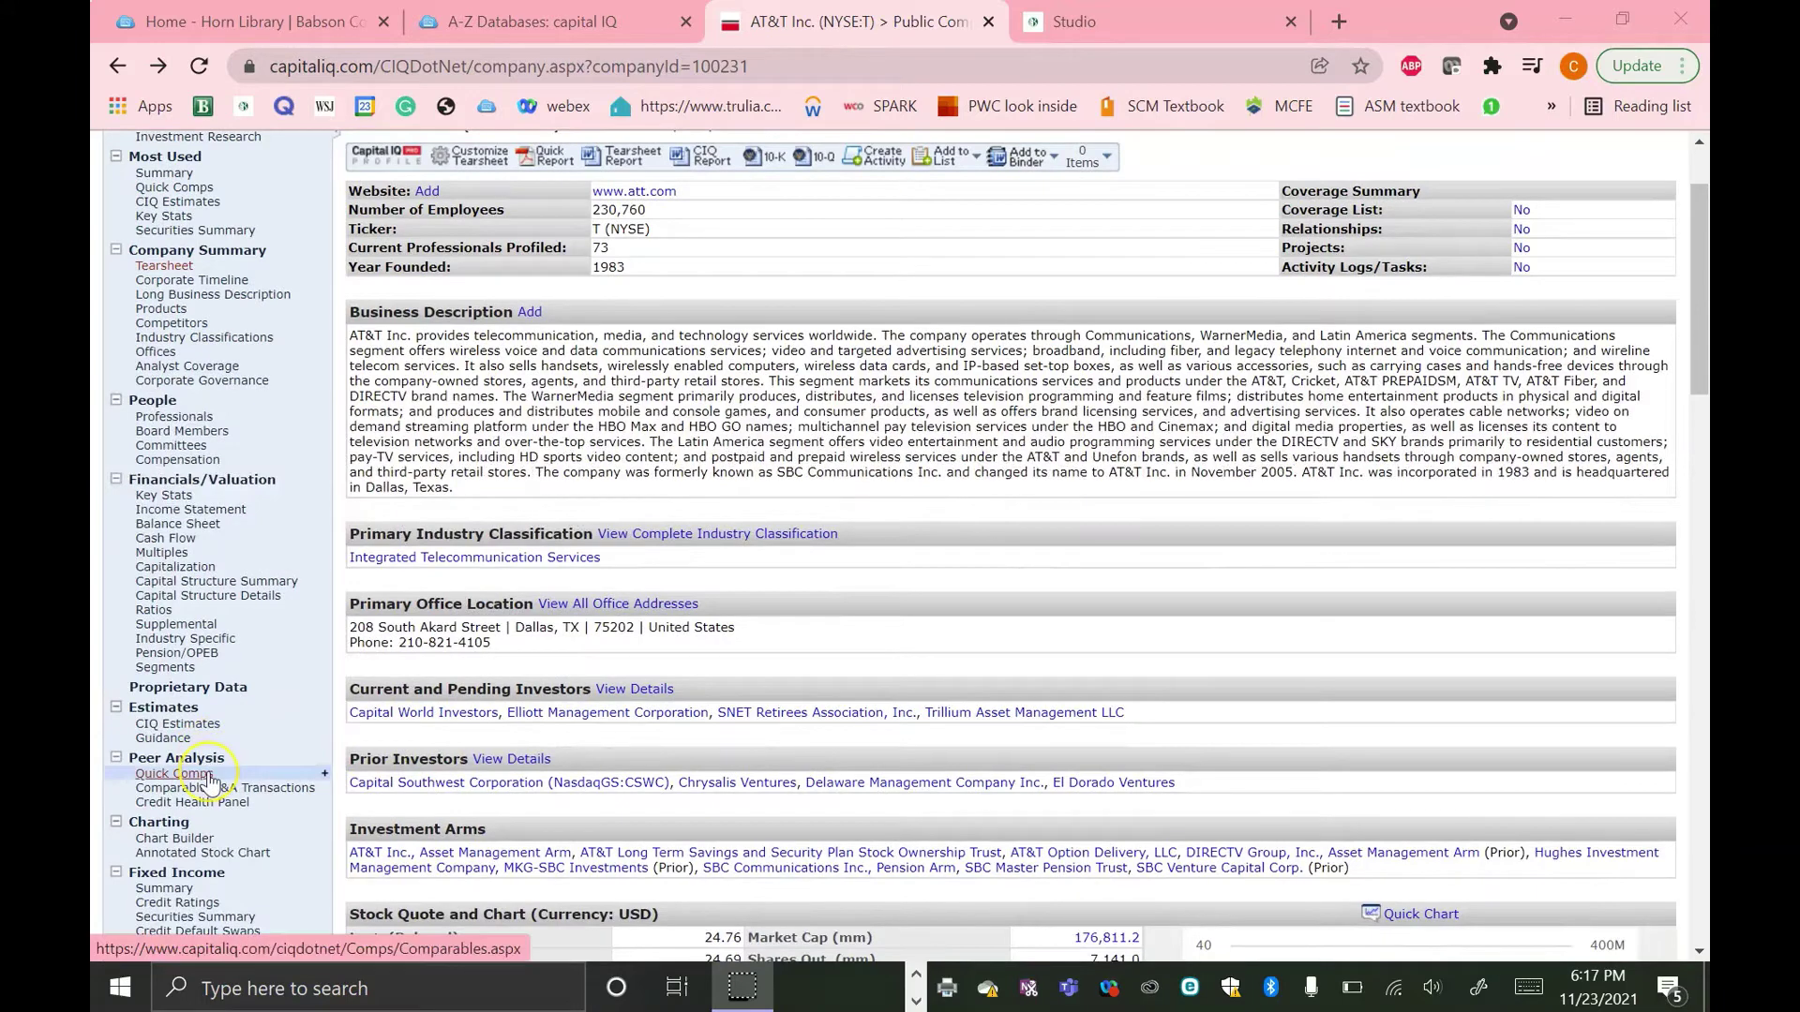
# From AT&T's Quick Comps, search for companies named 'T Mobile'.
pyautogui.click(208, 775)
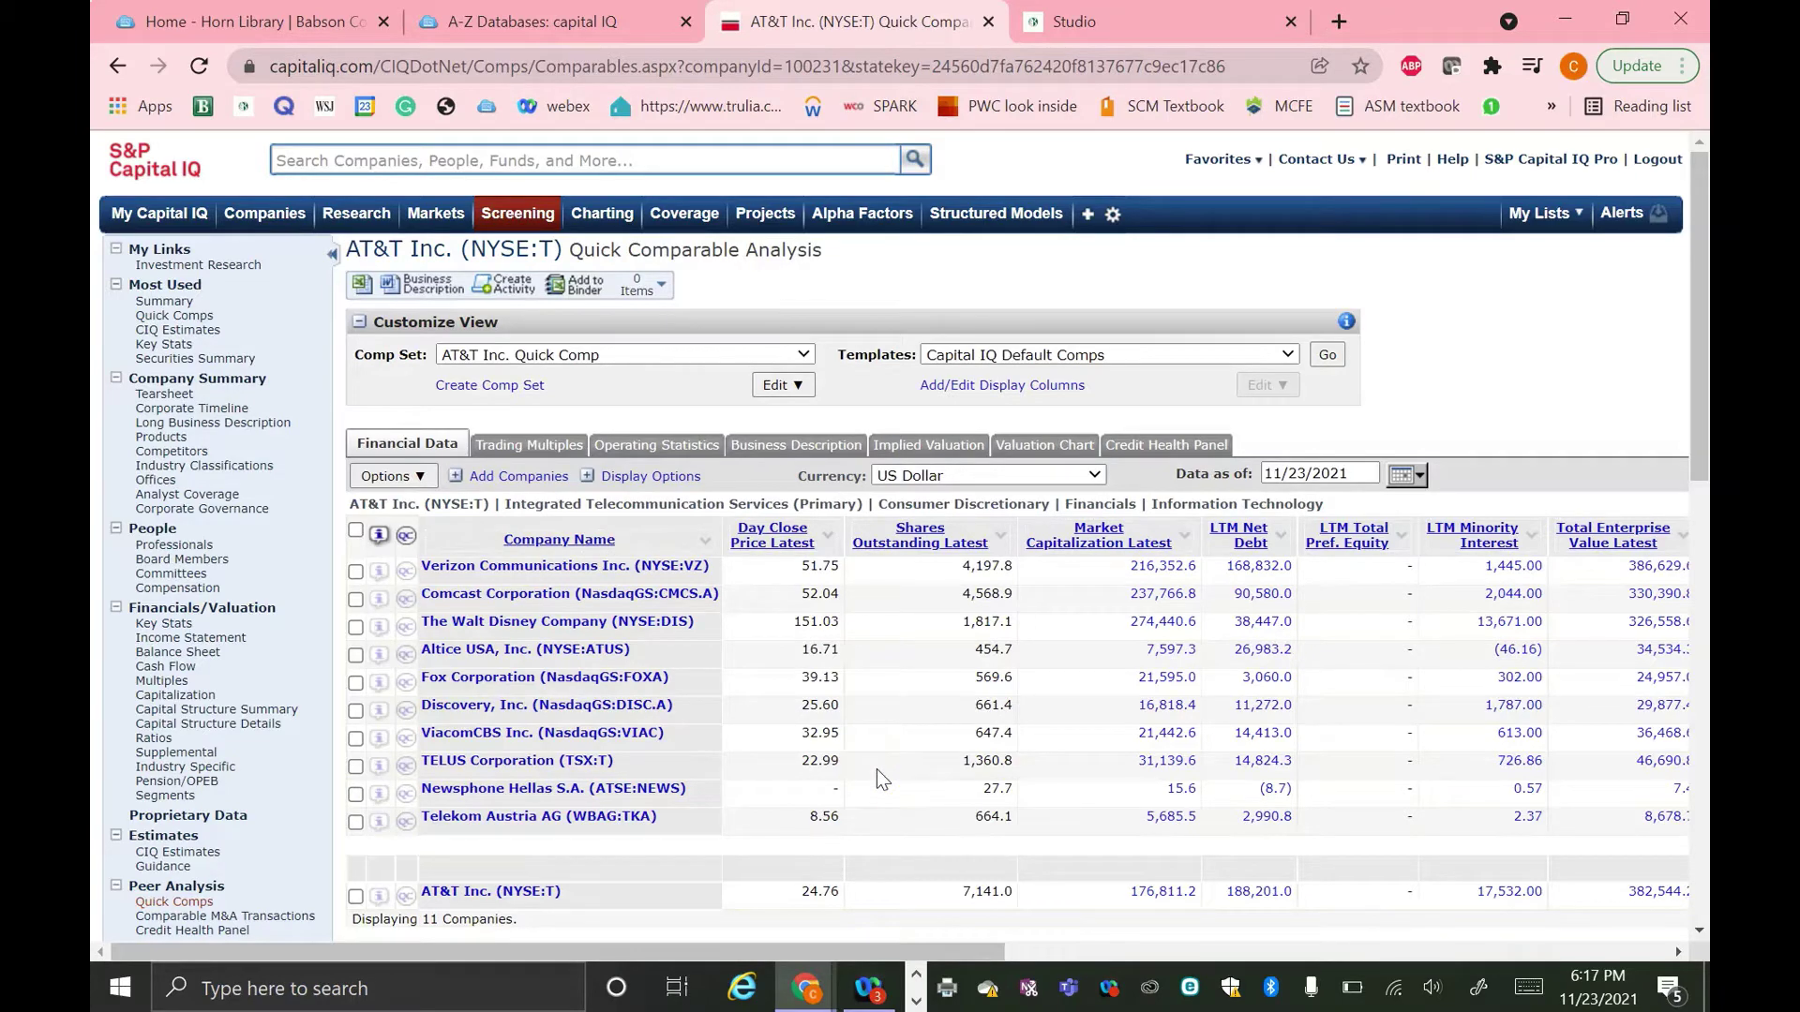
pyautogui.click(485, 482)
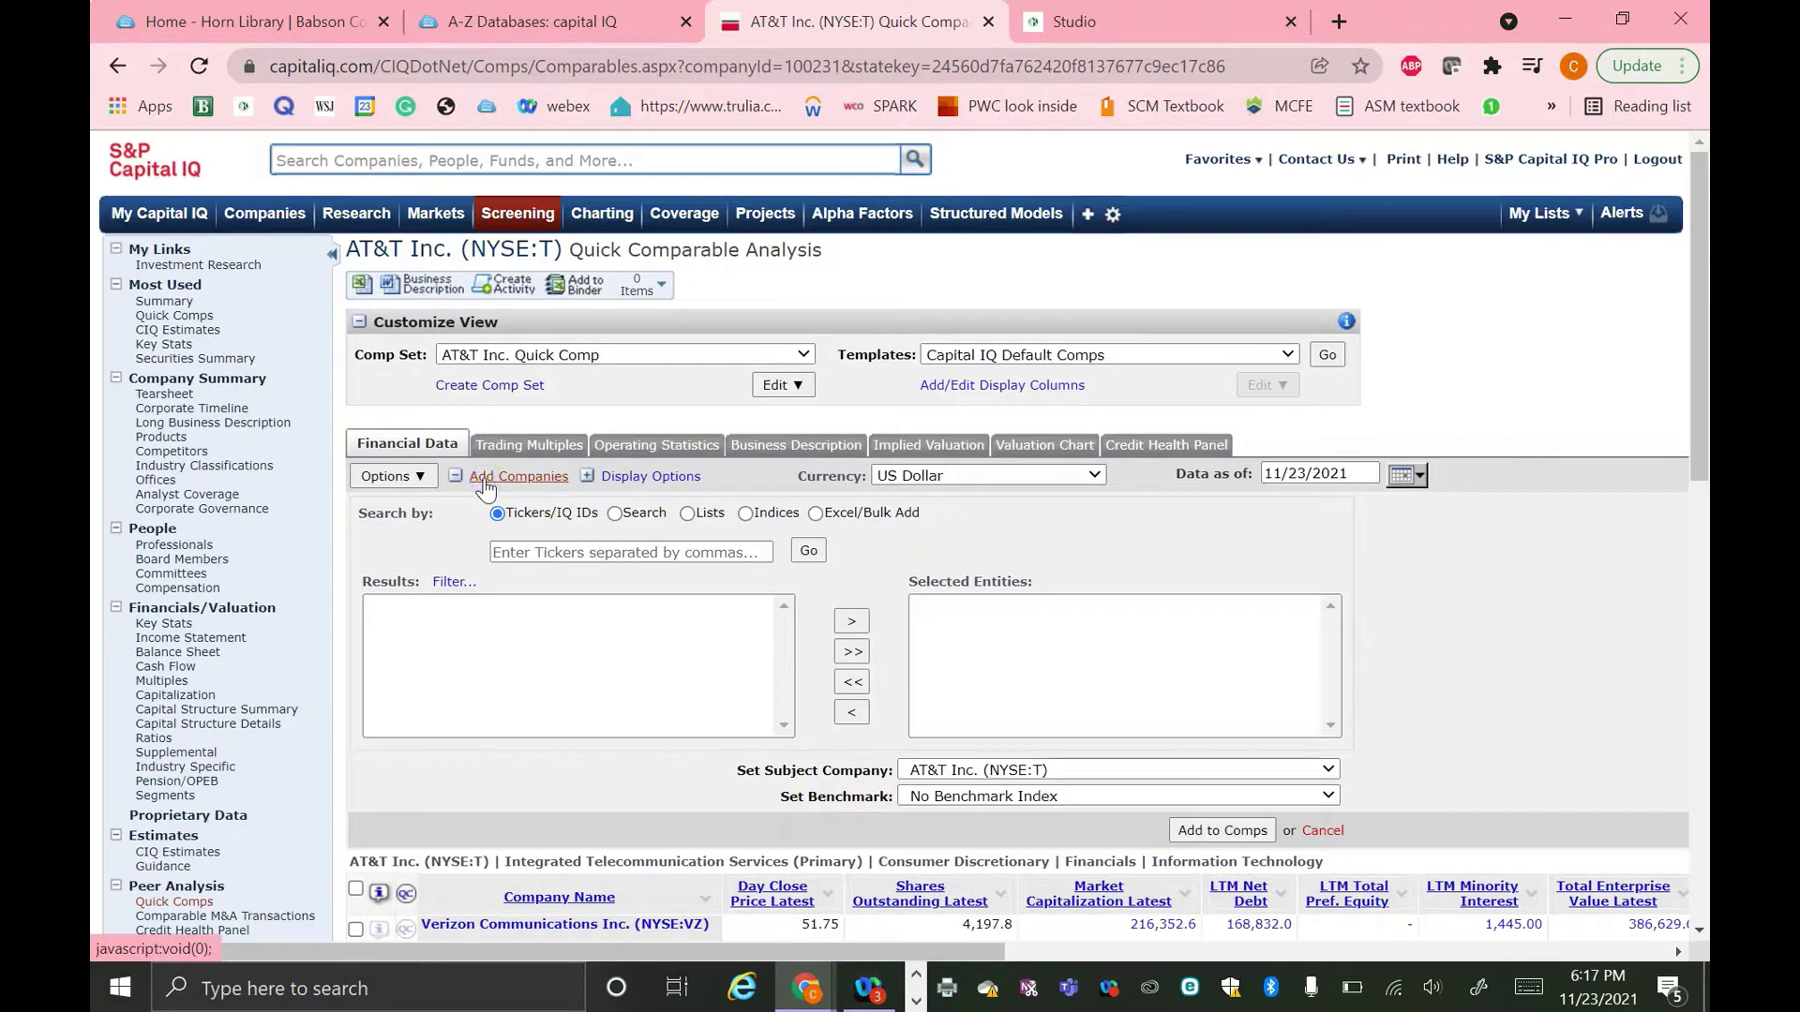
pyautogui.click(615, 513)
pyautogui.click(628, 553)
pyautogui.write('T Mobile')
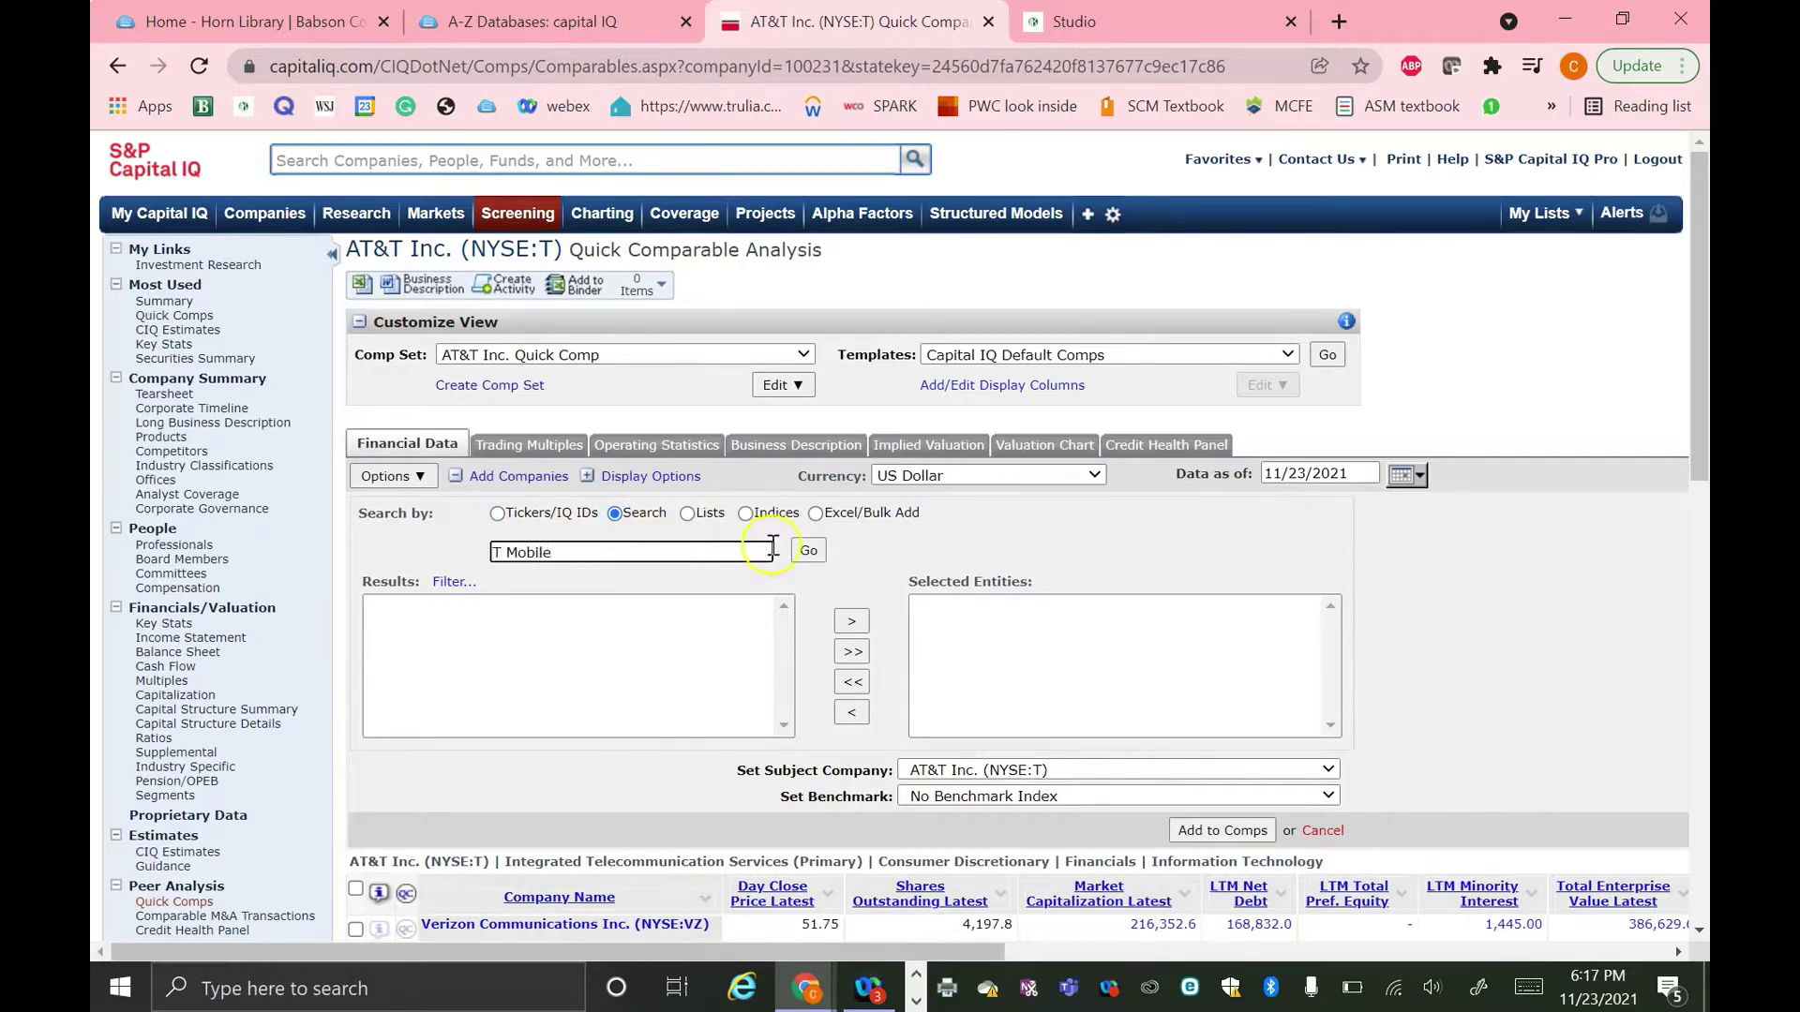
pyautogui.click(808, 551)
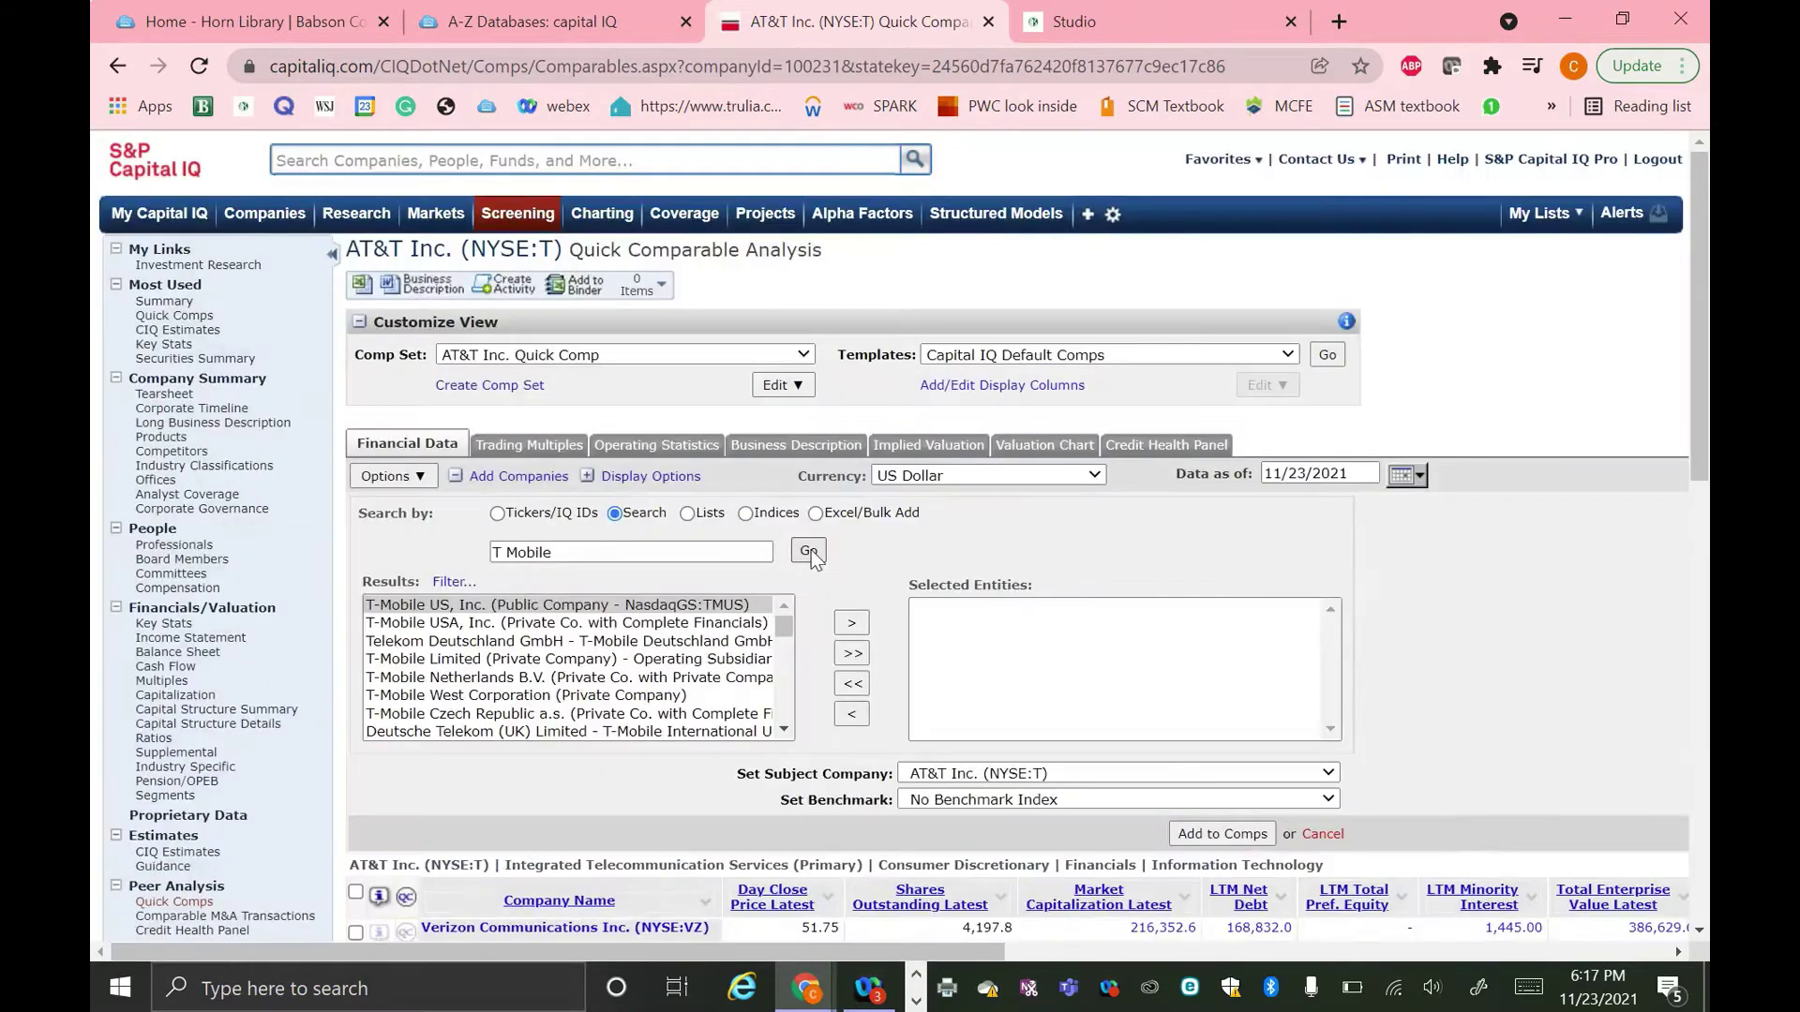
# Move T-Mobile US, Inc. into the selected companies and add it to the comps.
pyautogui.click(612, 601)
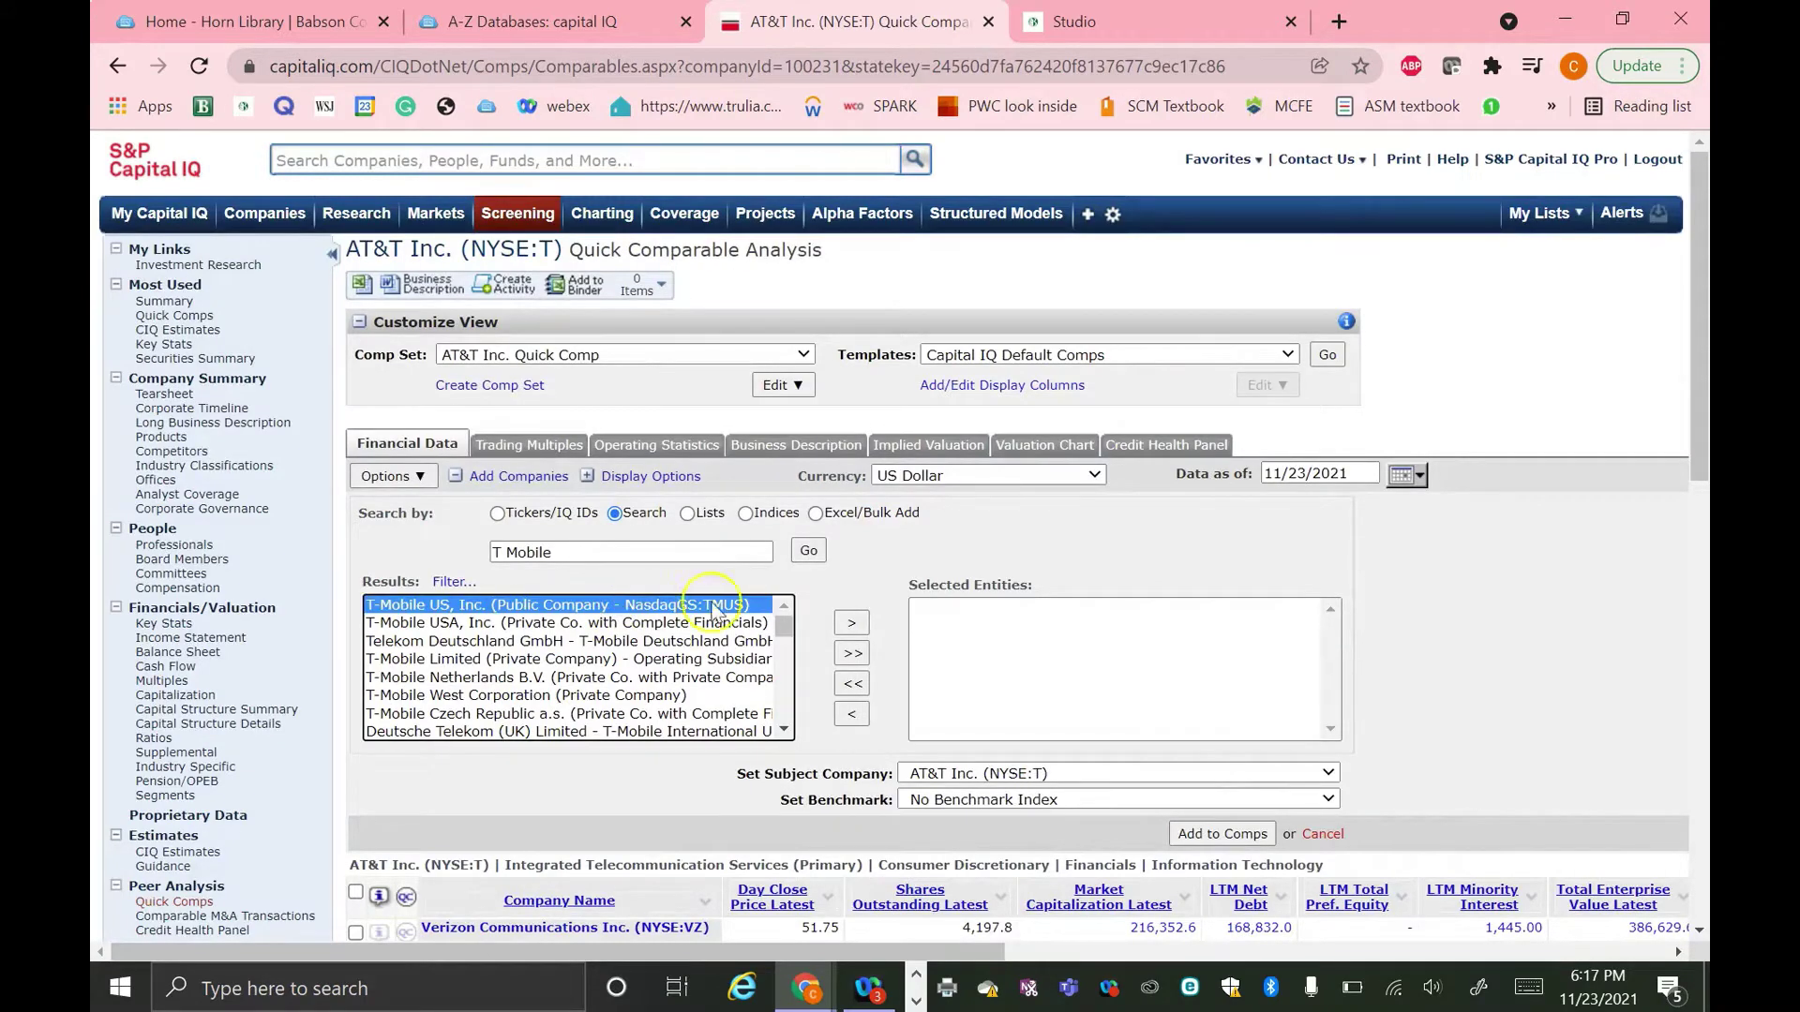
pyautogui.click(849, 623)
pyautogui.click(851, 625)
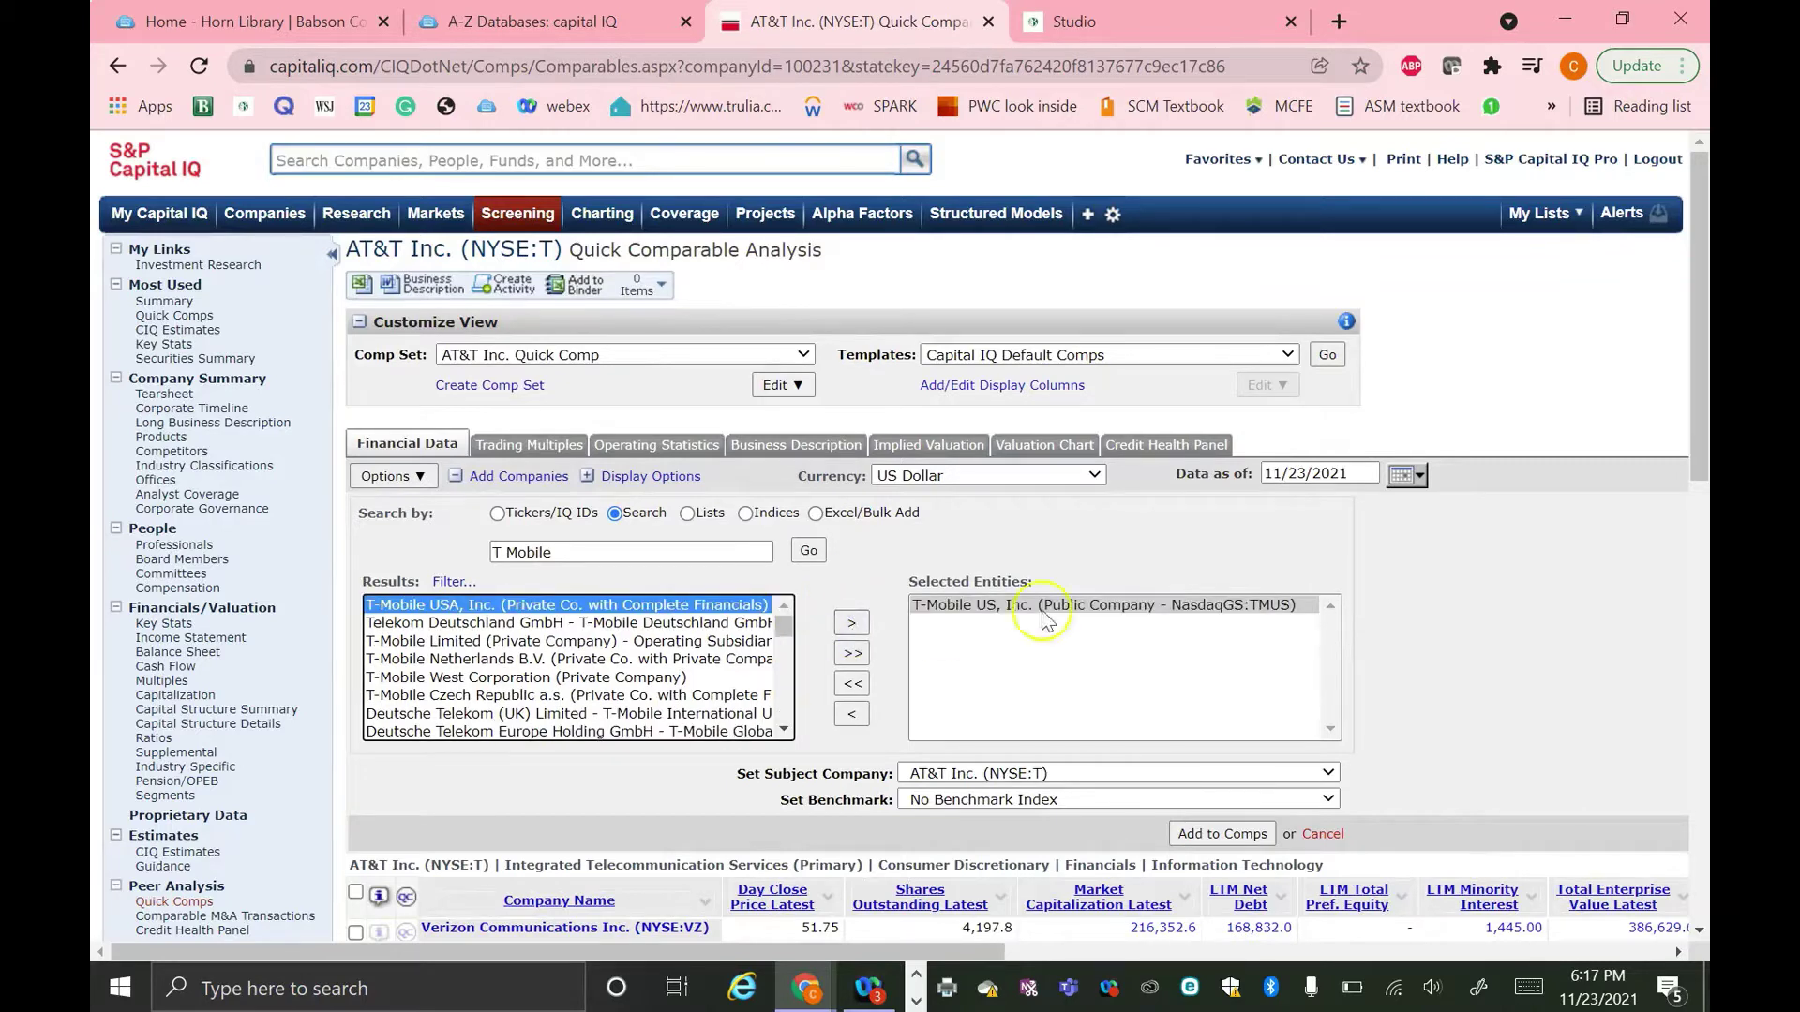
pyautogui.click(1181, 795)
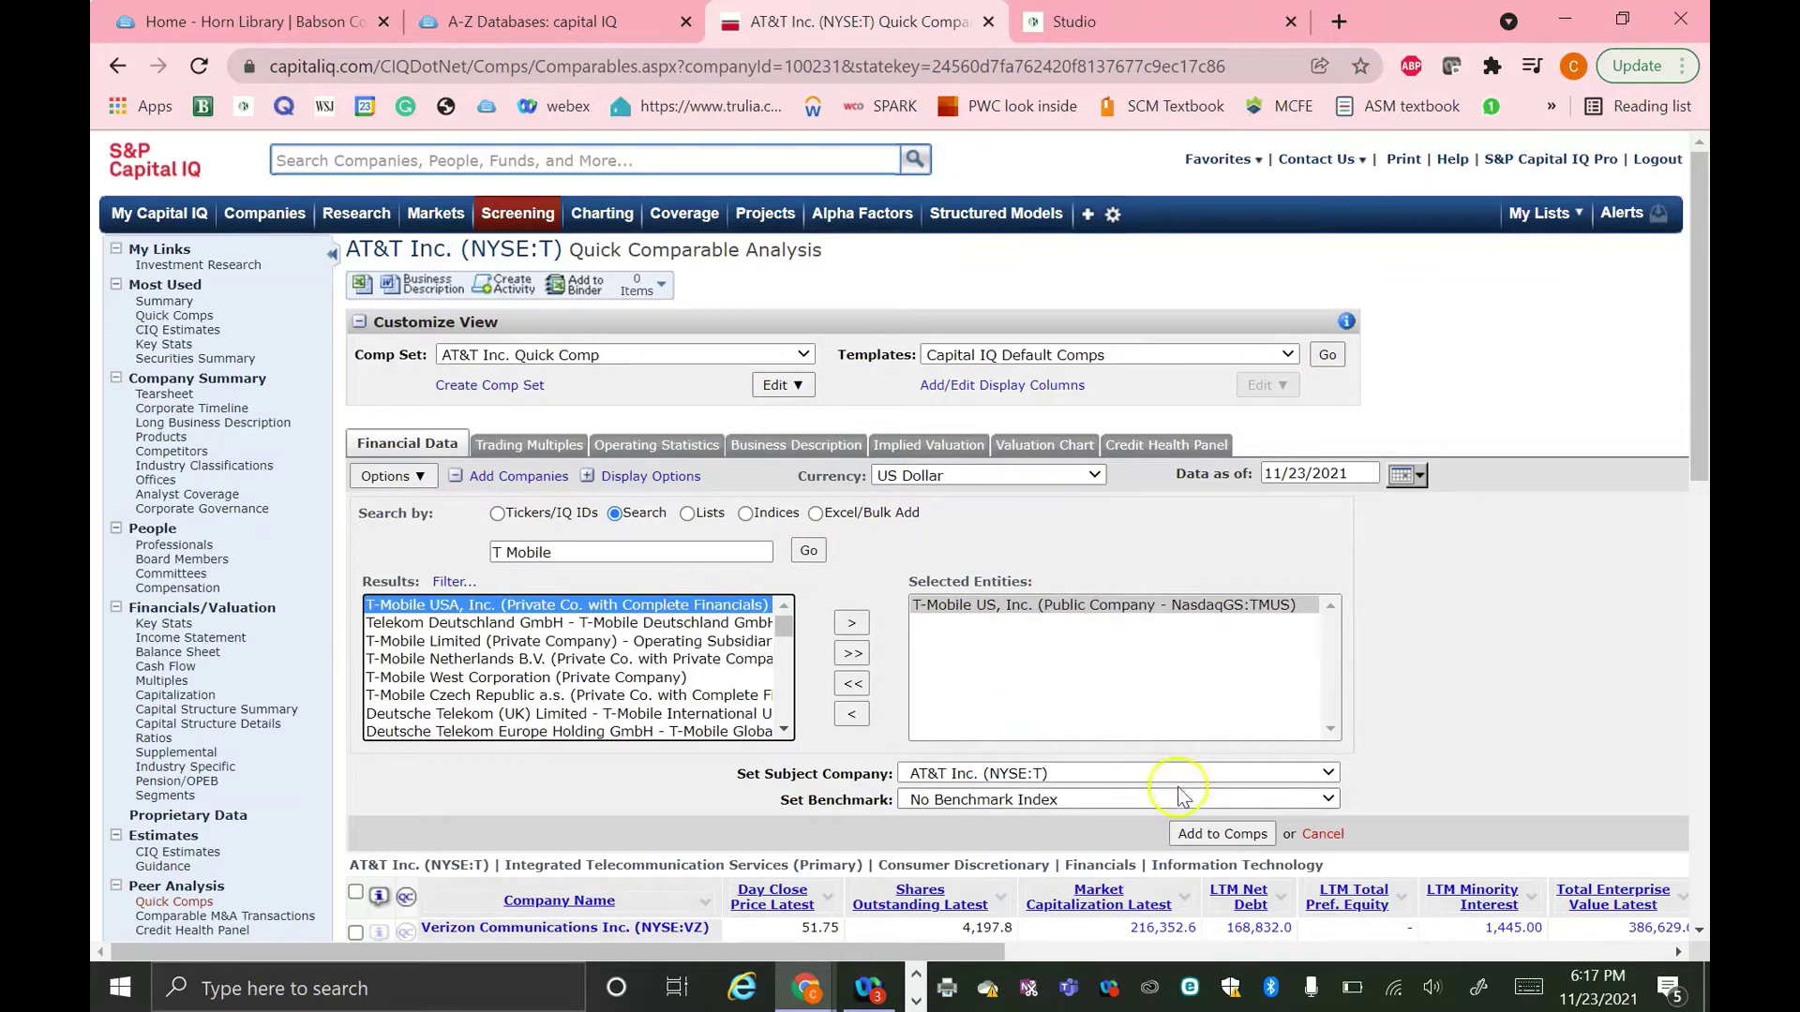
pyautogui.click(1236, 836)
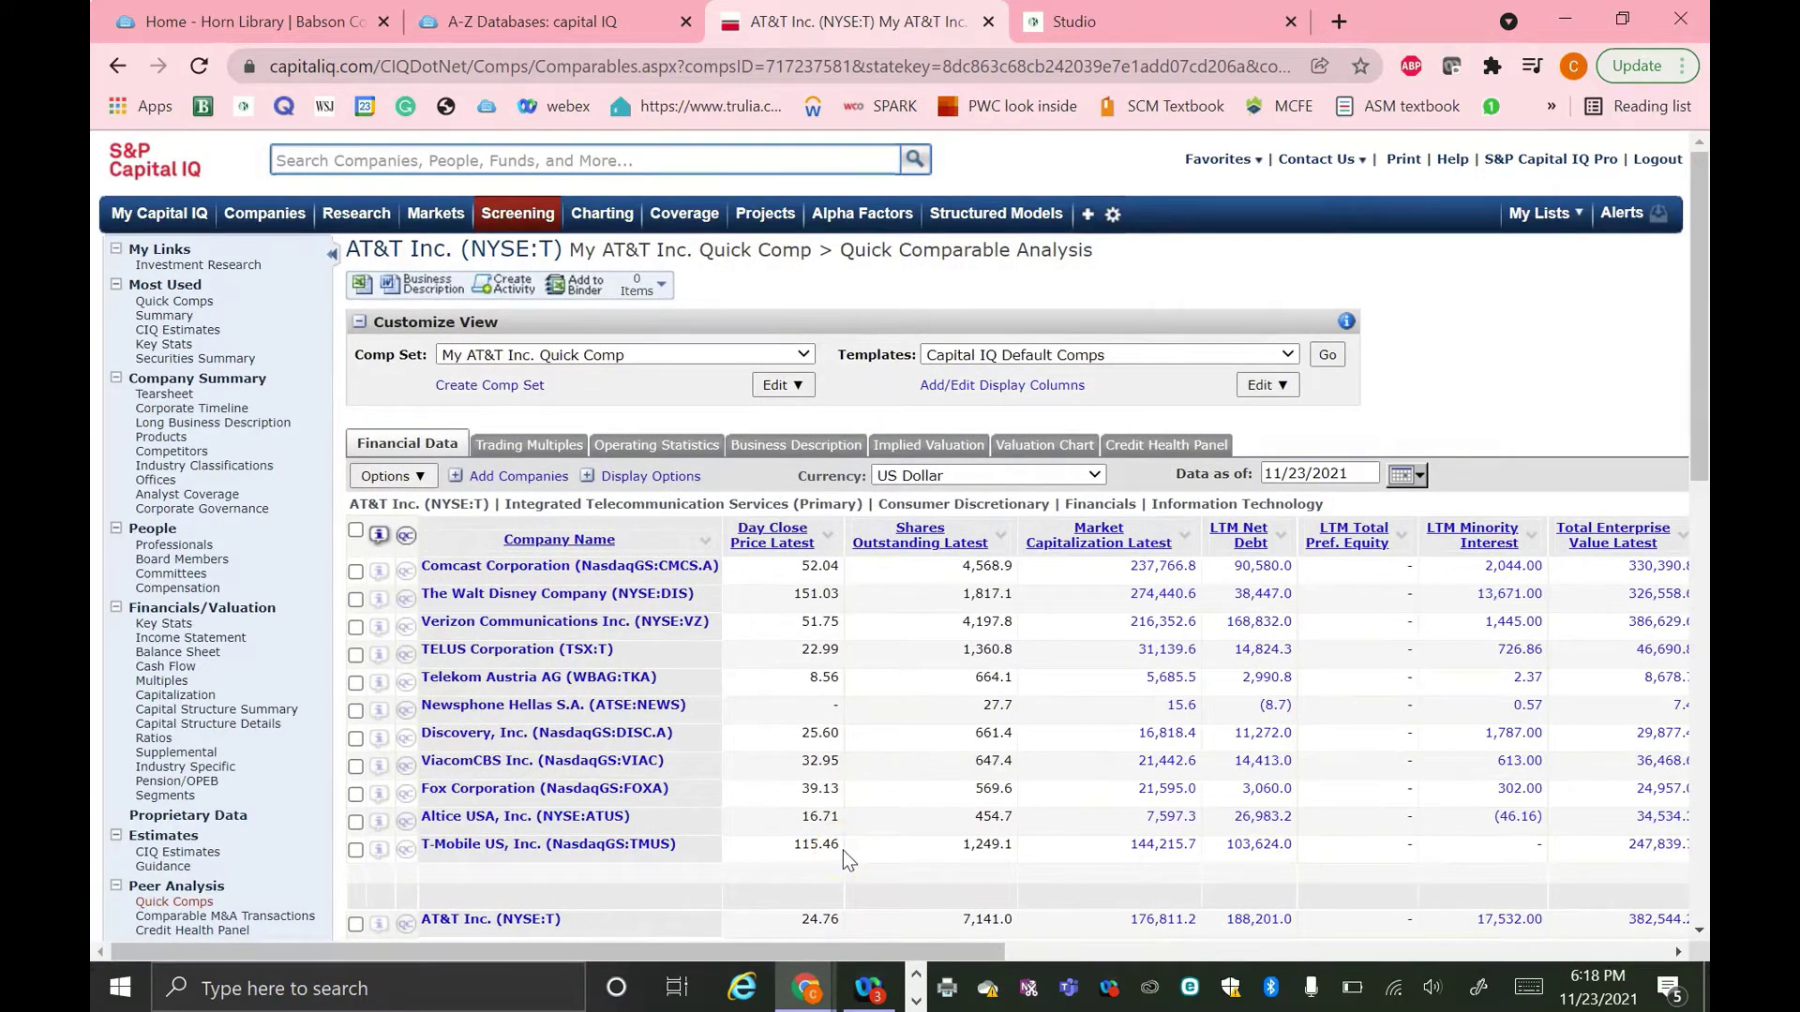
# Check Fox Corporation, delete it from the comp set and confirm with OK.
pyautogui.click(356, 795)
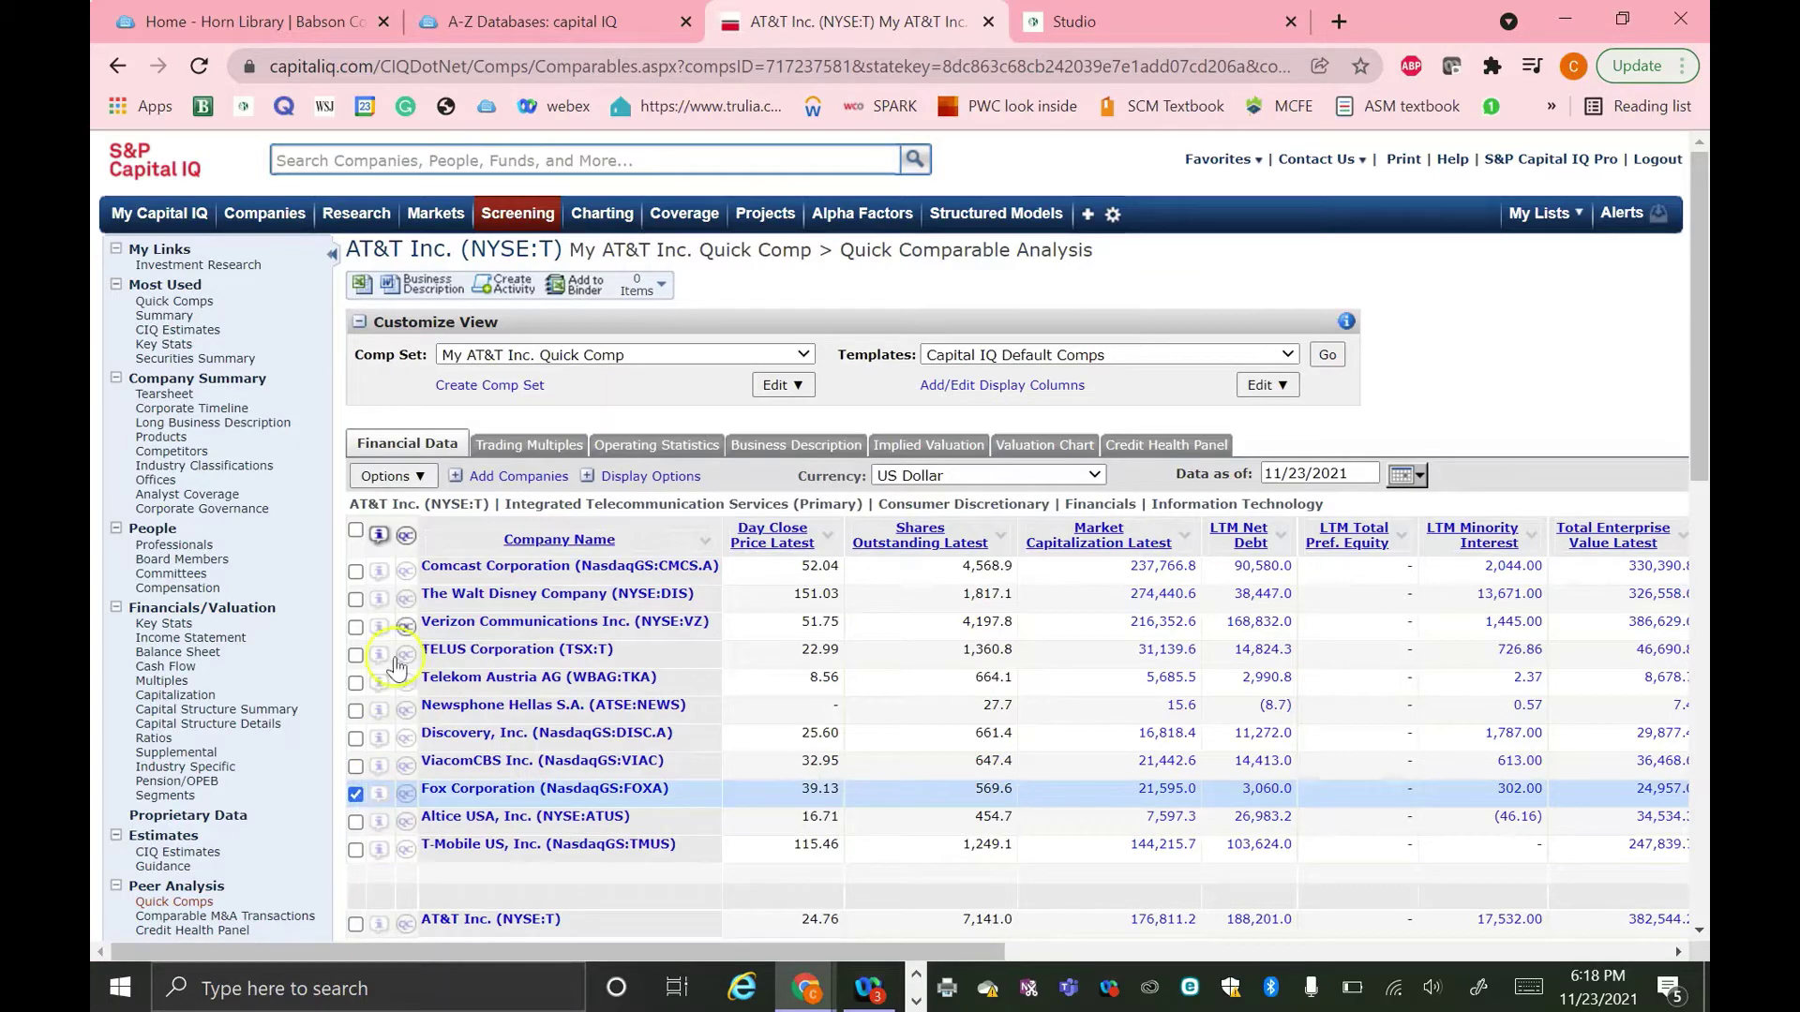
pyautogui.click(421, 477)
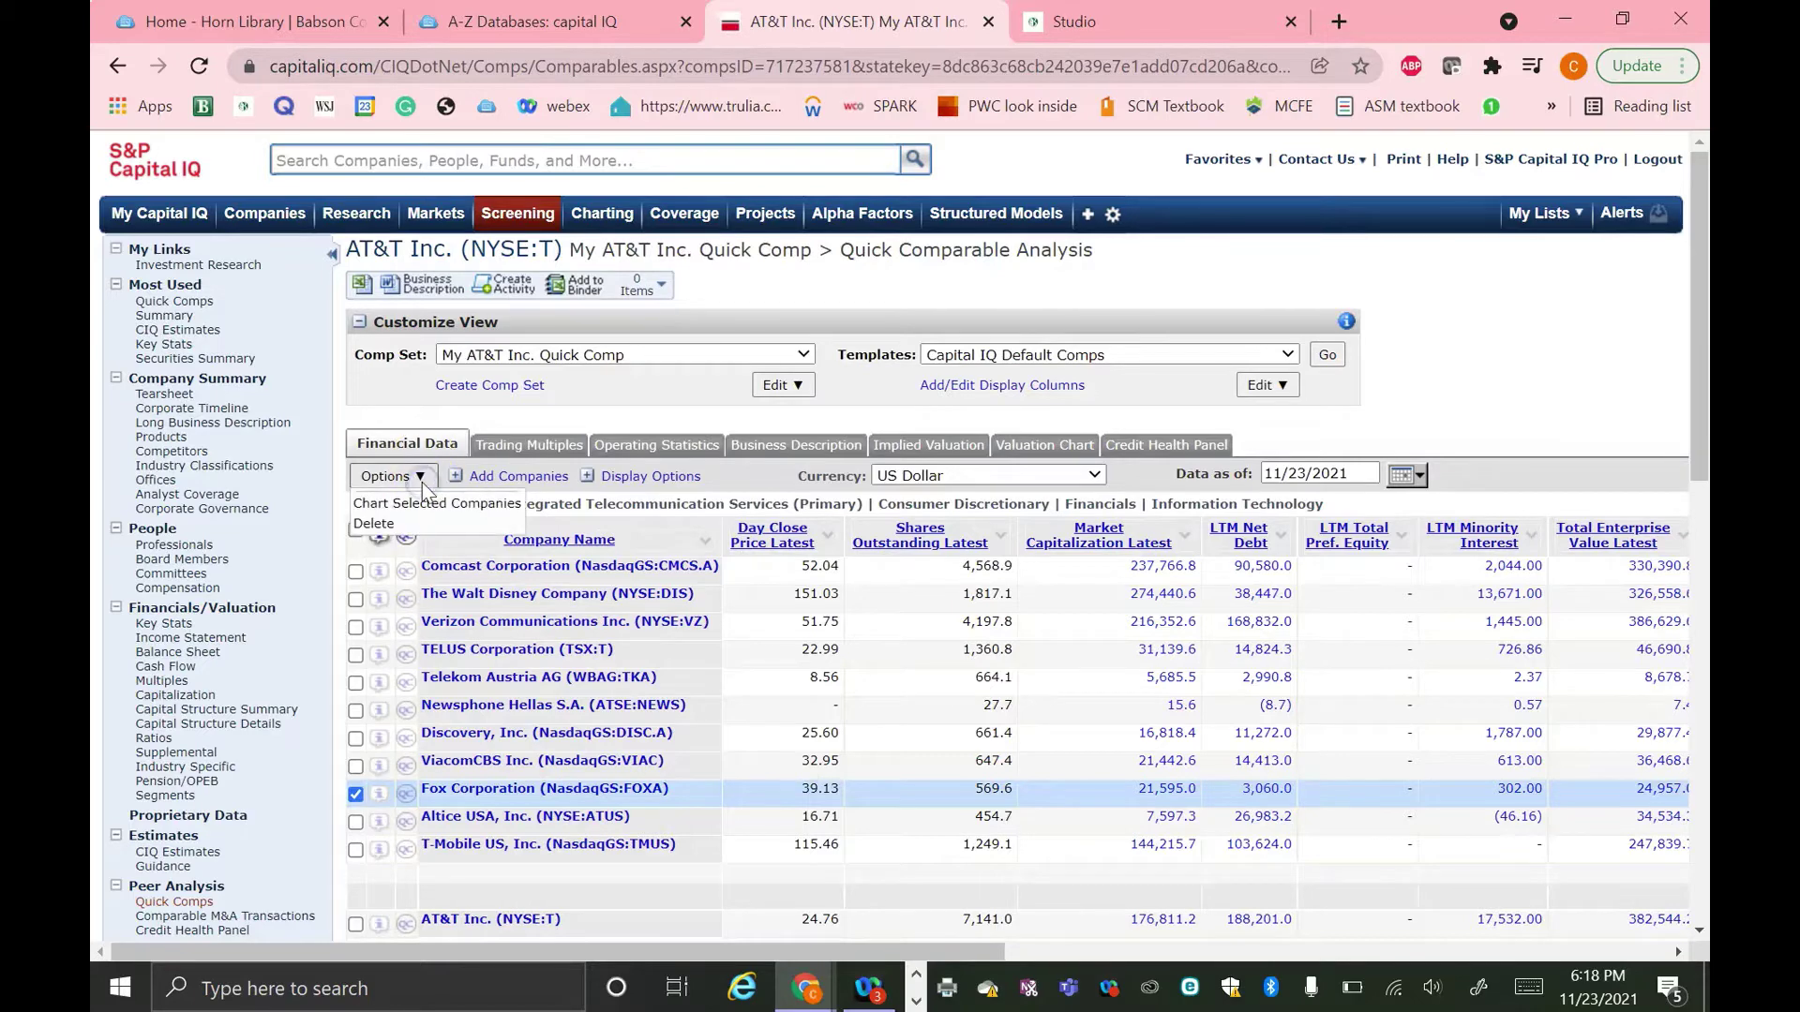
pyautogui.click(400, 522)
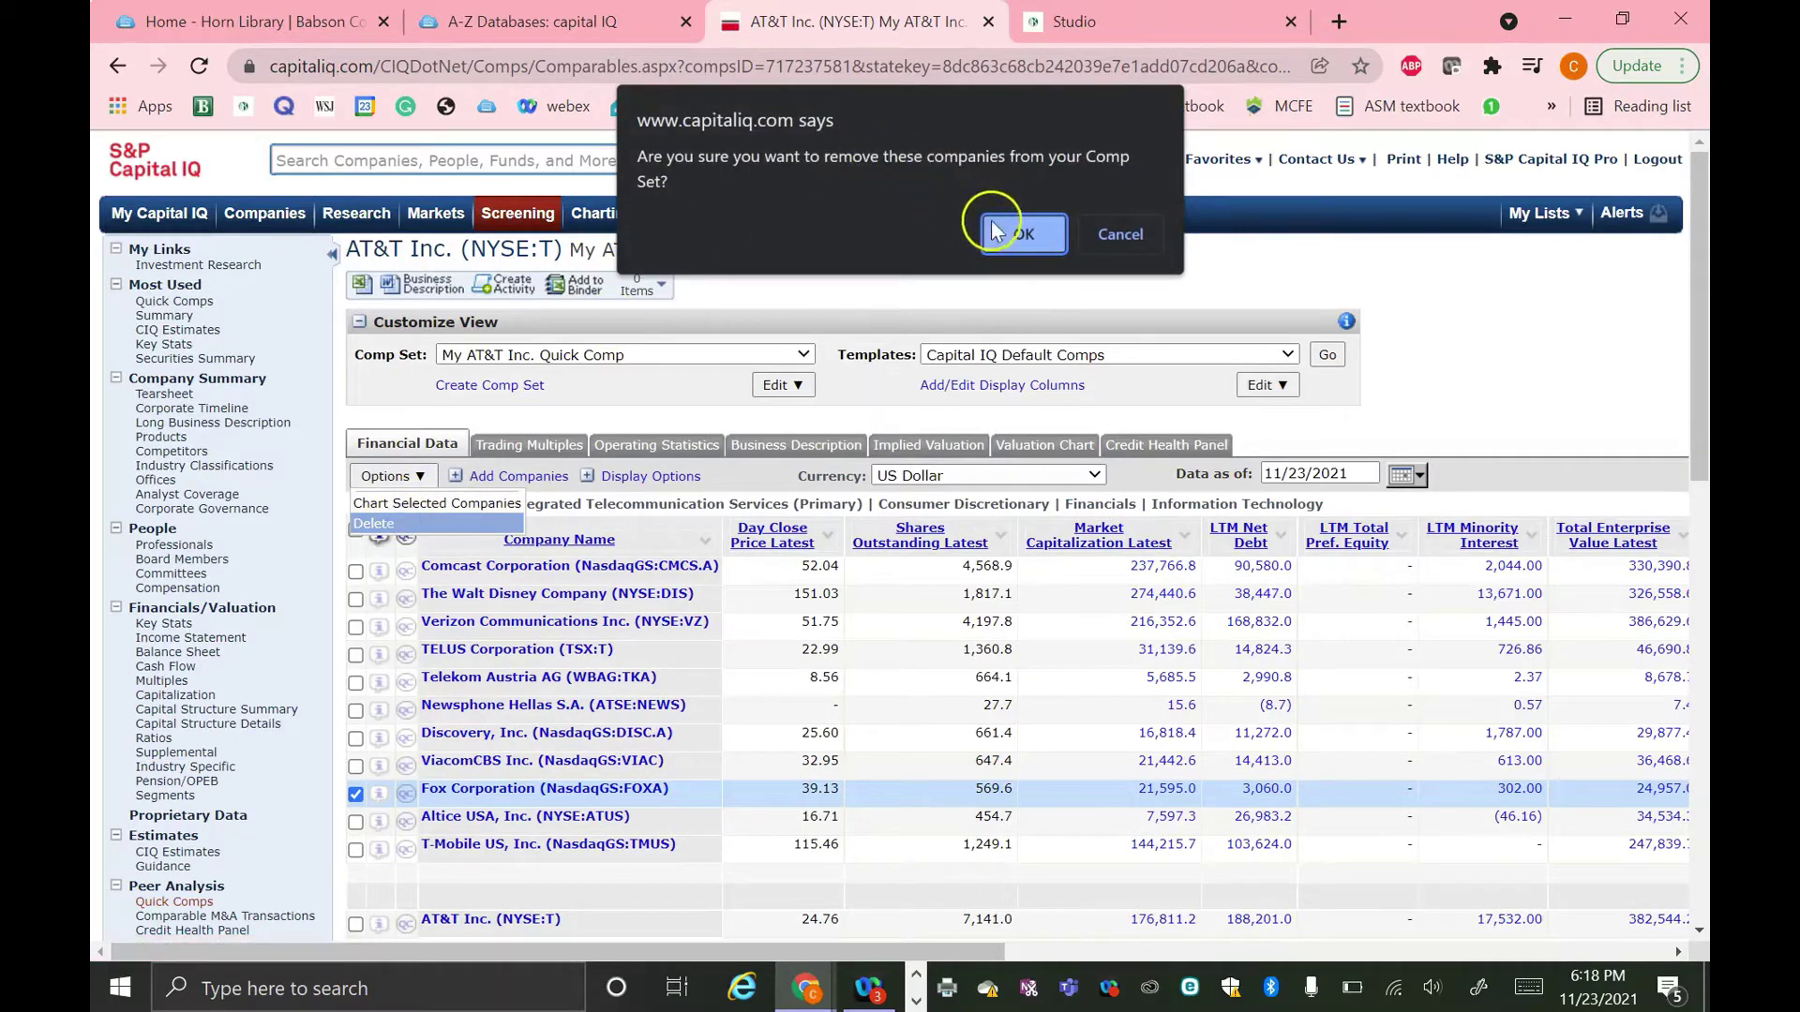
pyautogui.click(1021, 234)
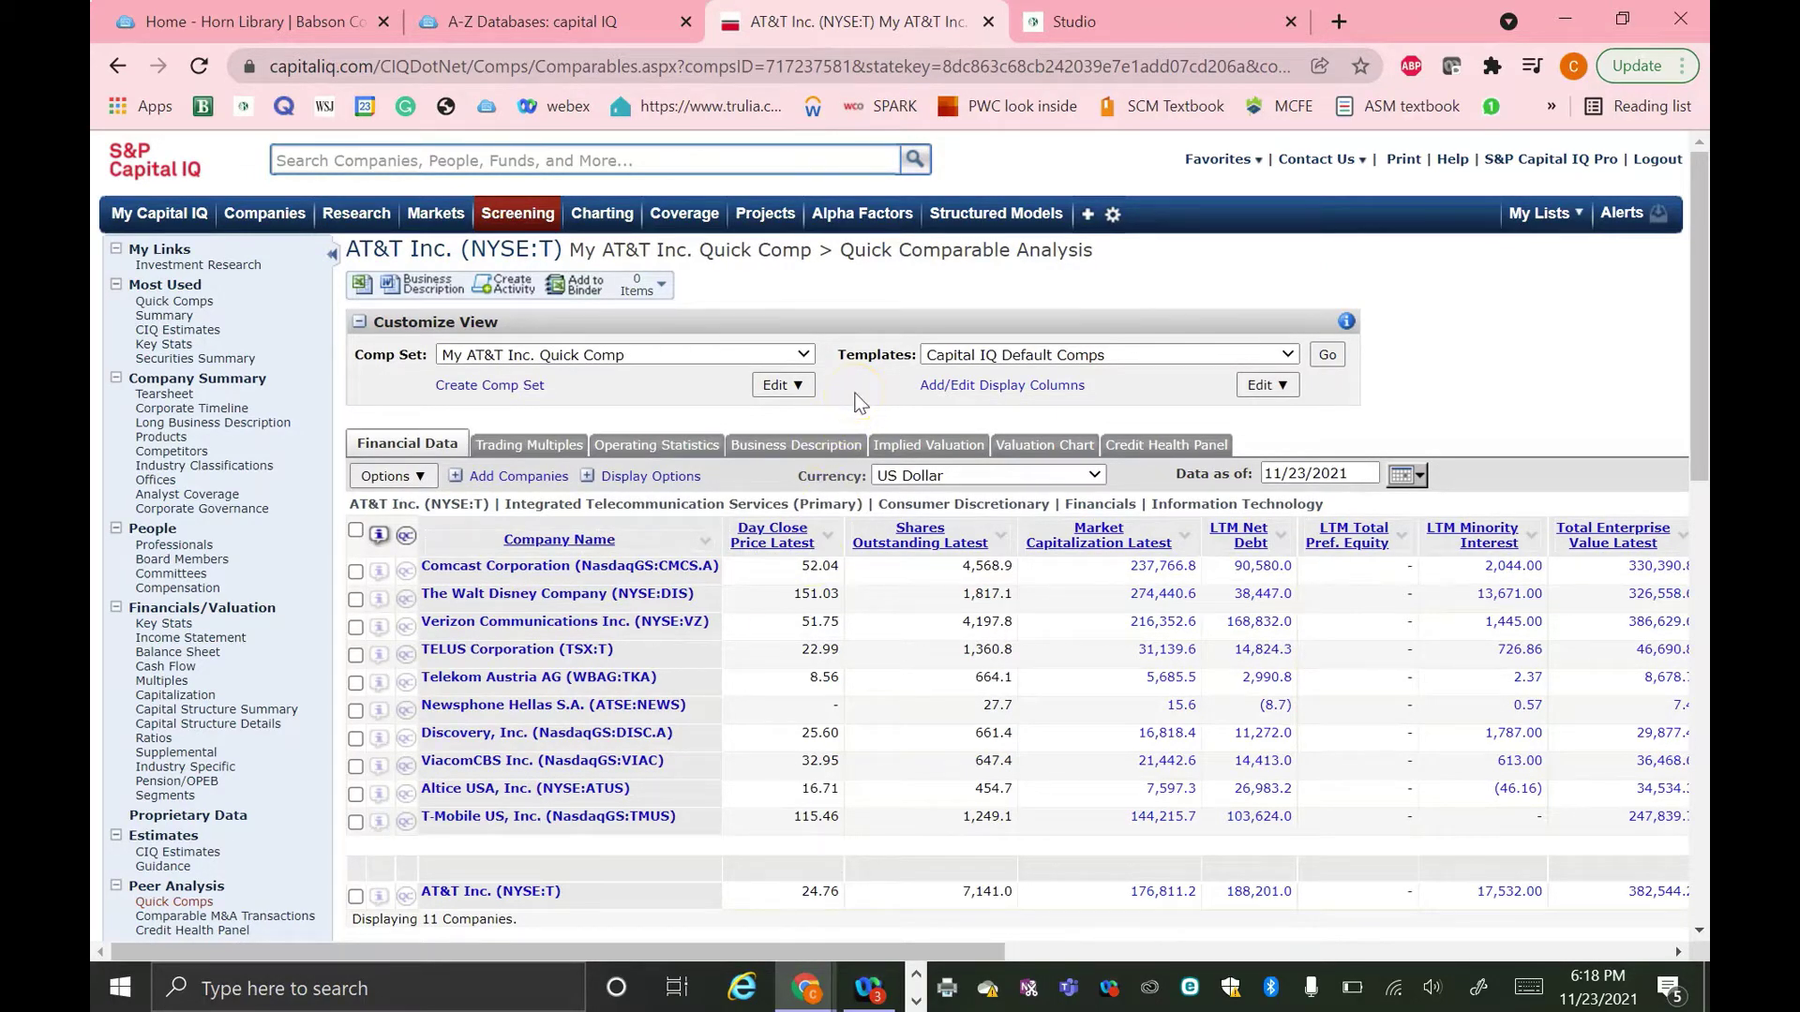
pyautogui.click(799, 386)
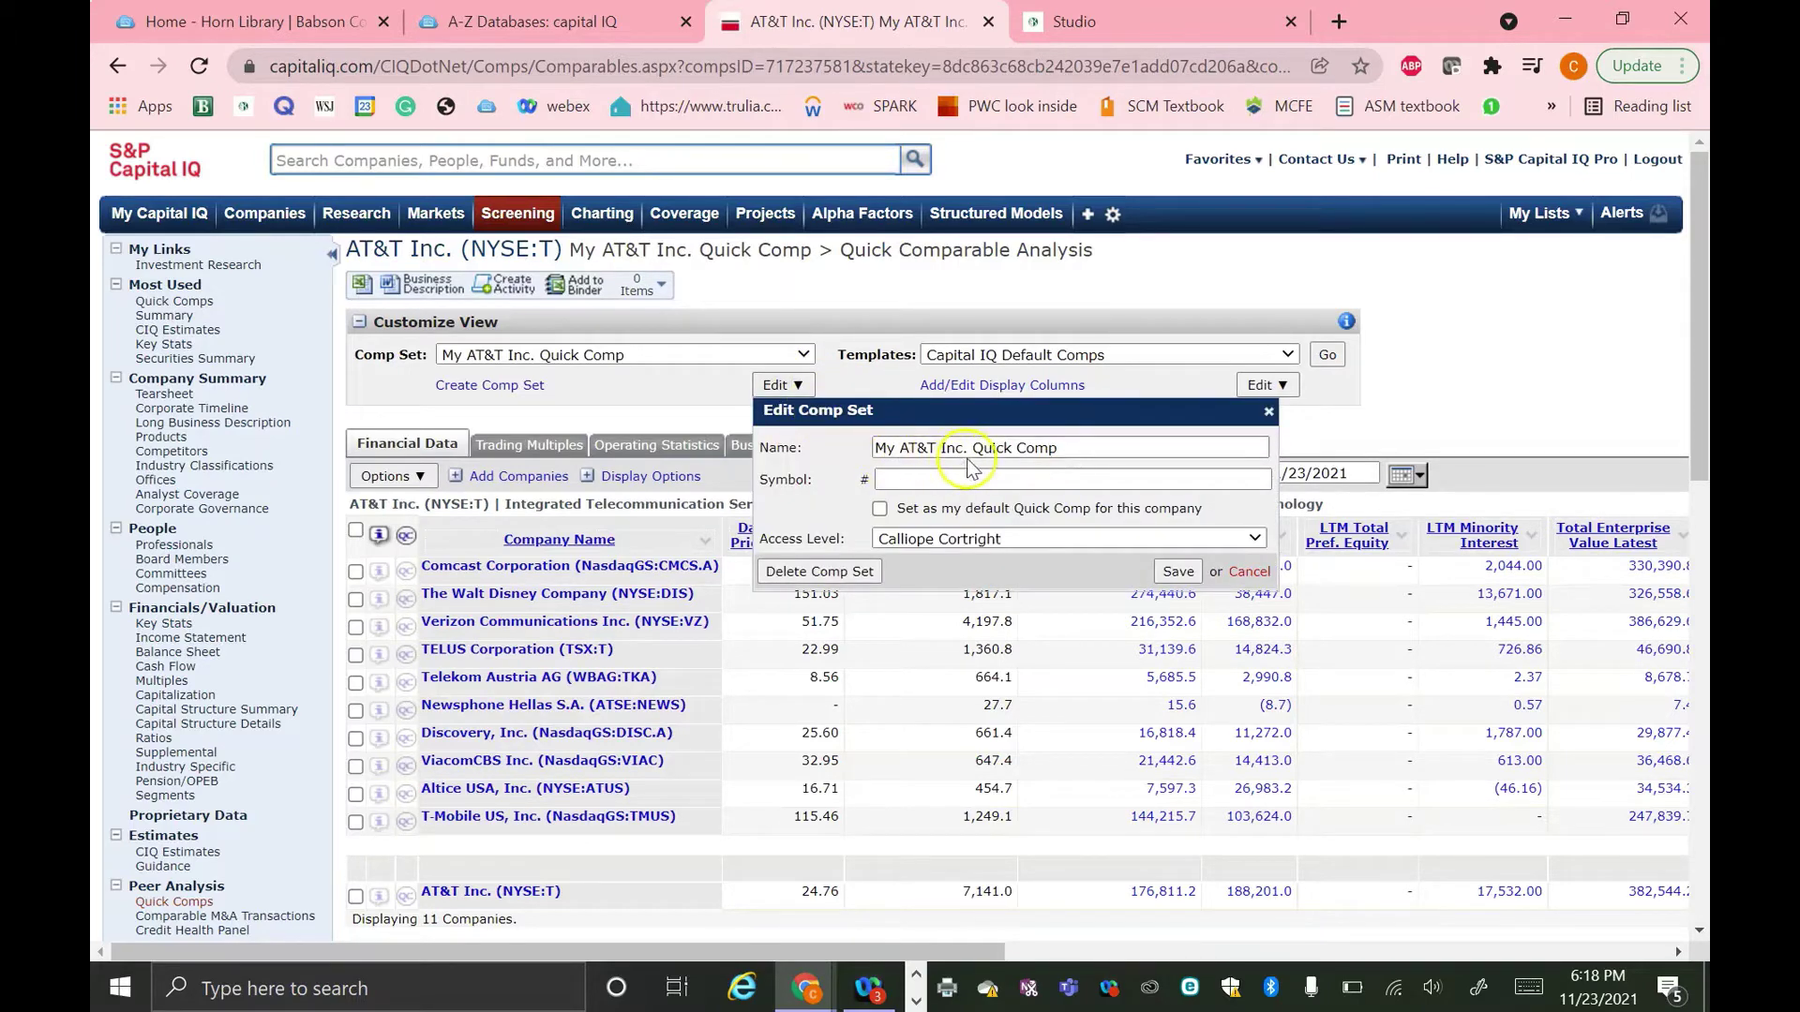
pyautogui.click(940, 446)
pyautogui.click(1174, 573)
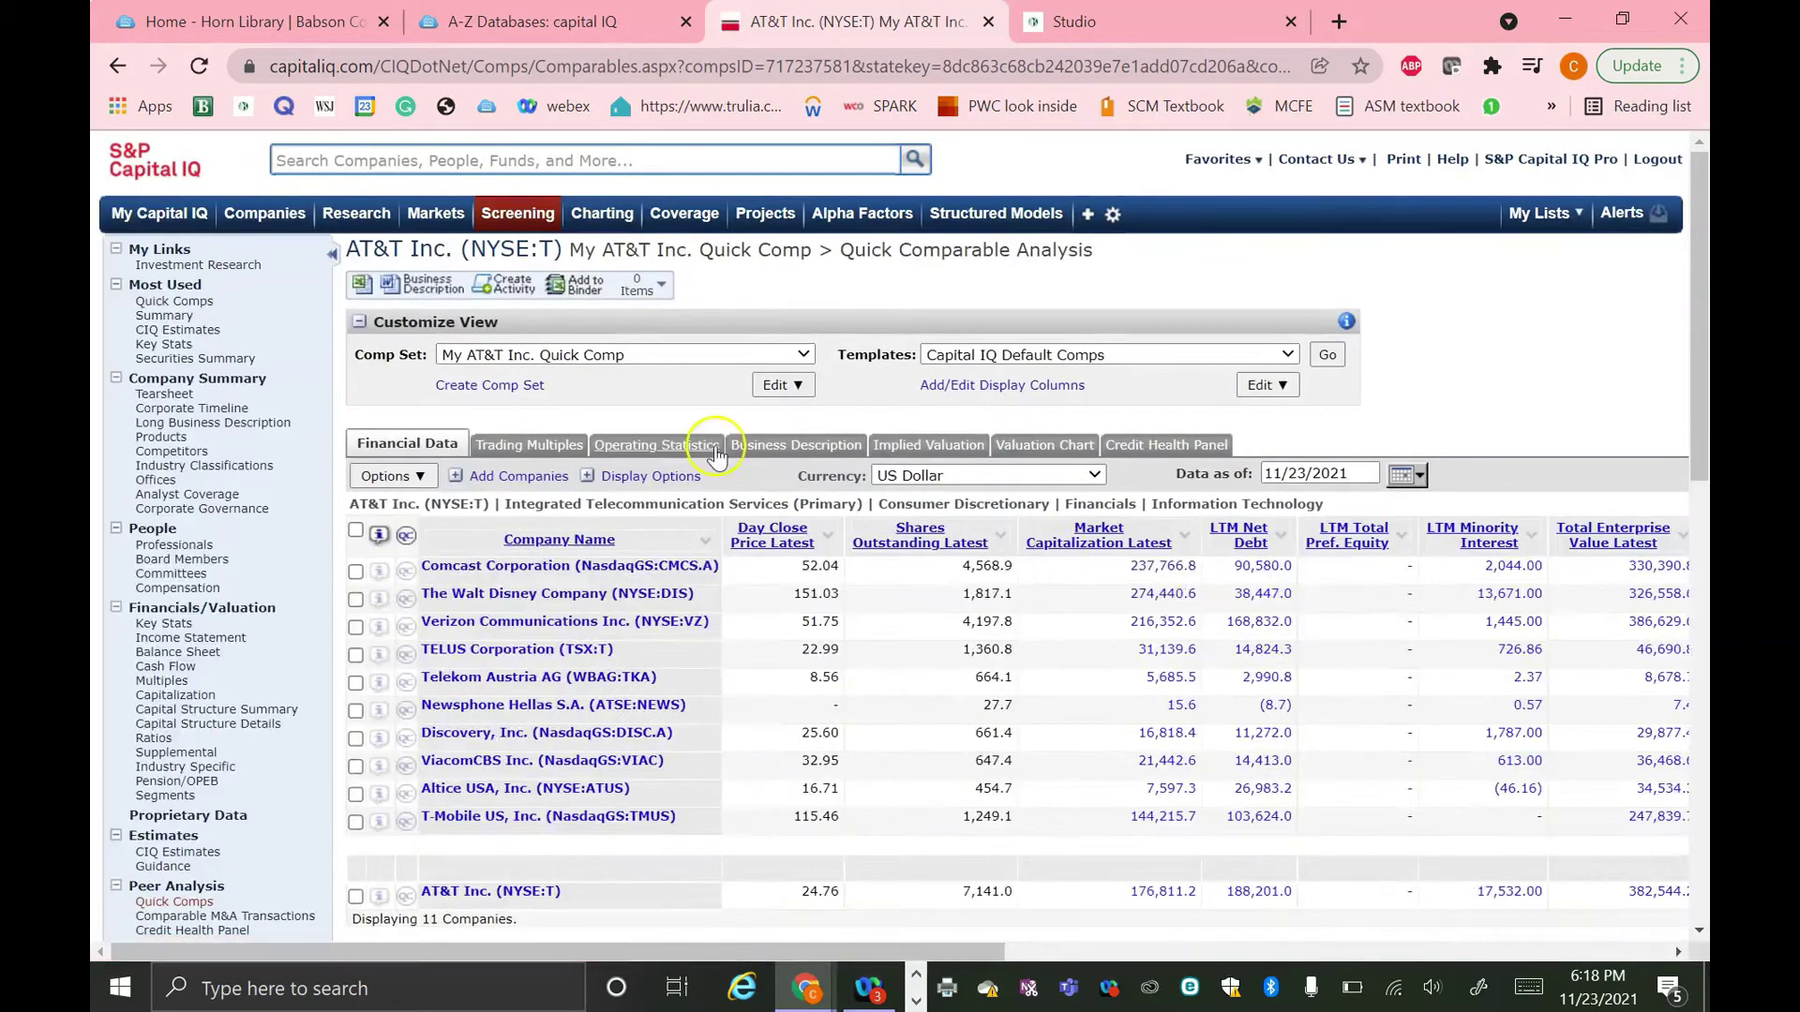
pyautogui.click(667, 356)
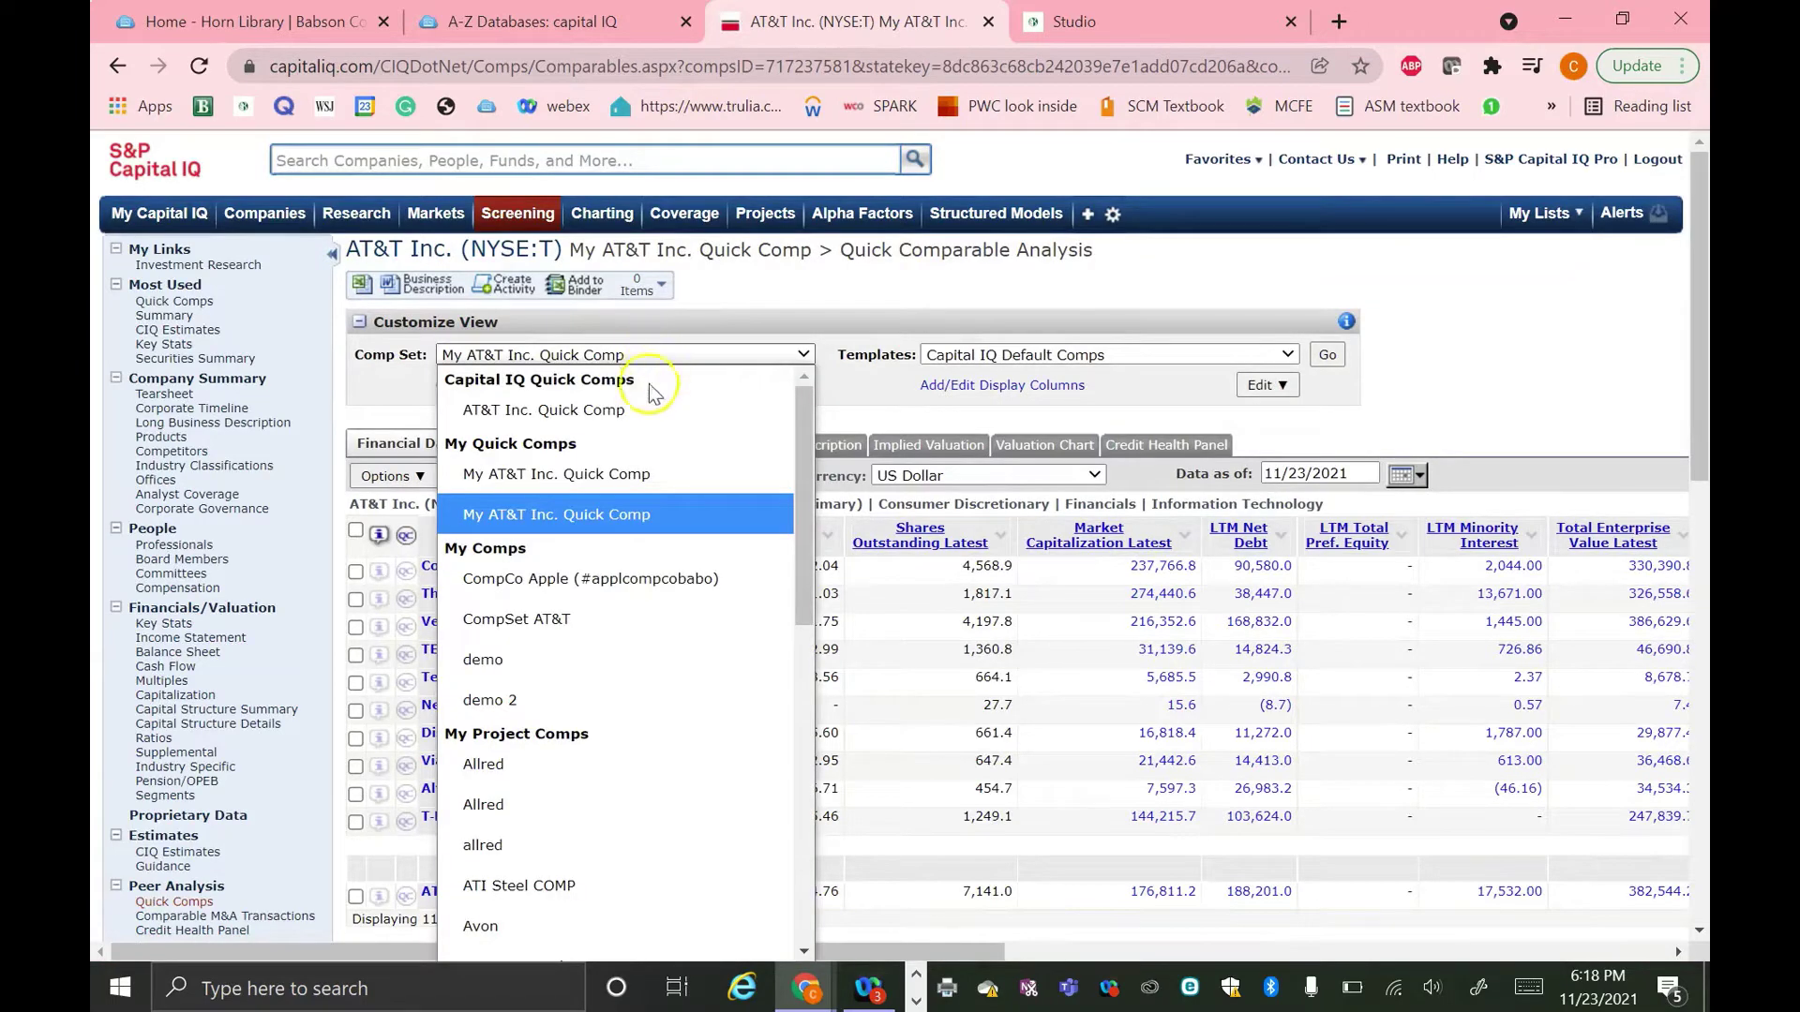
pyautogui.click(605, 507)
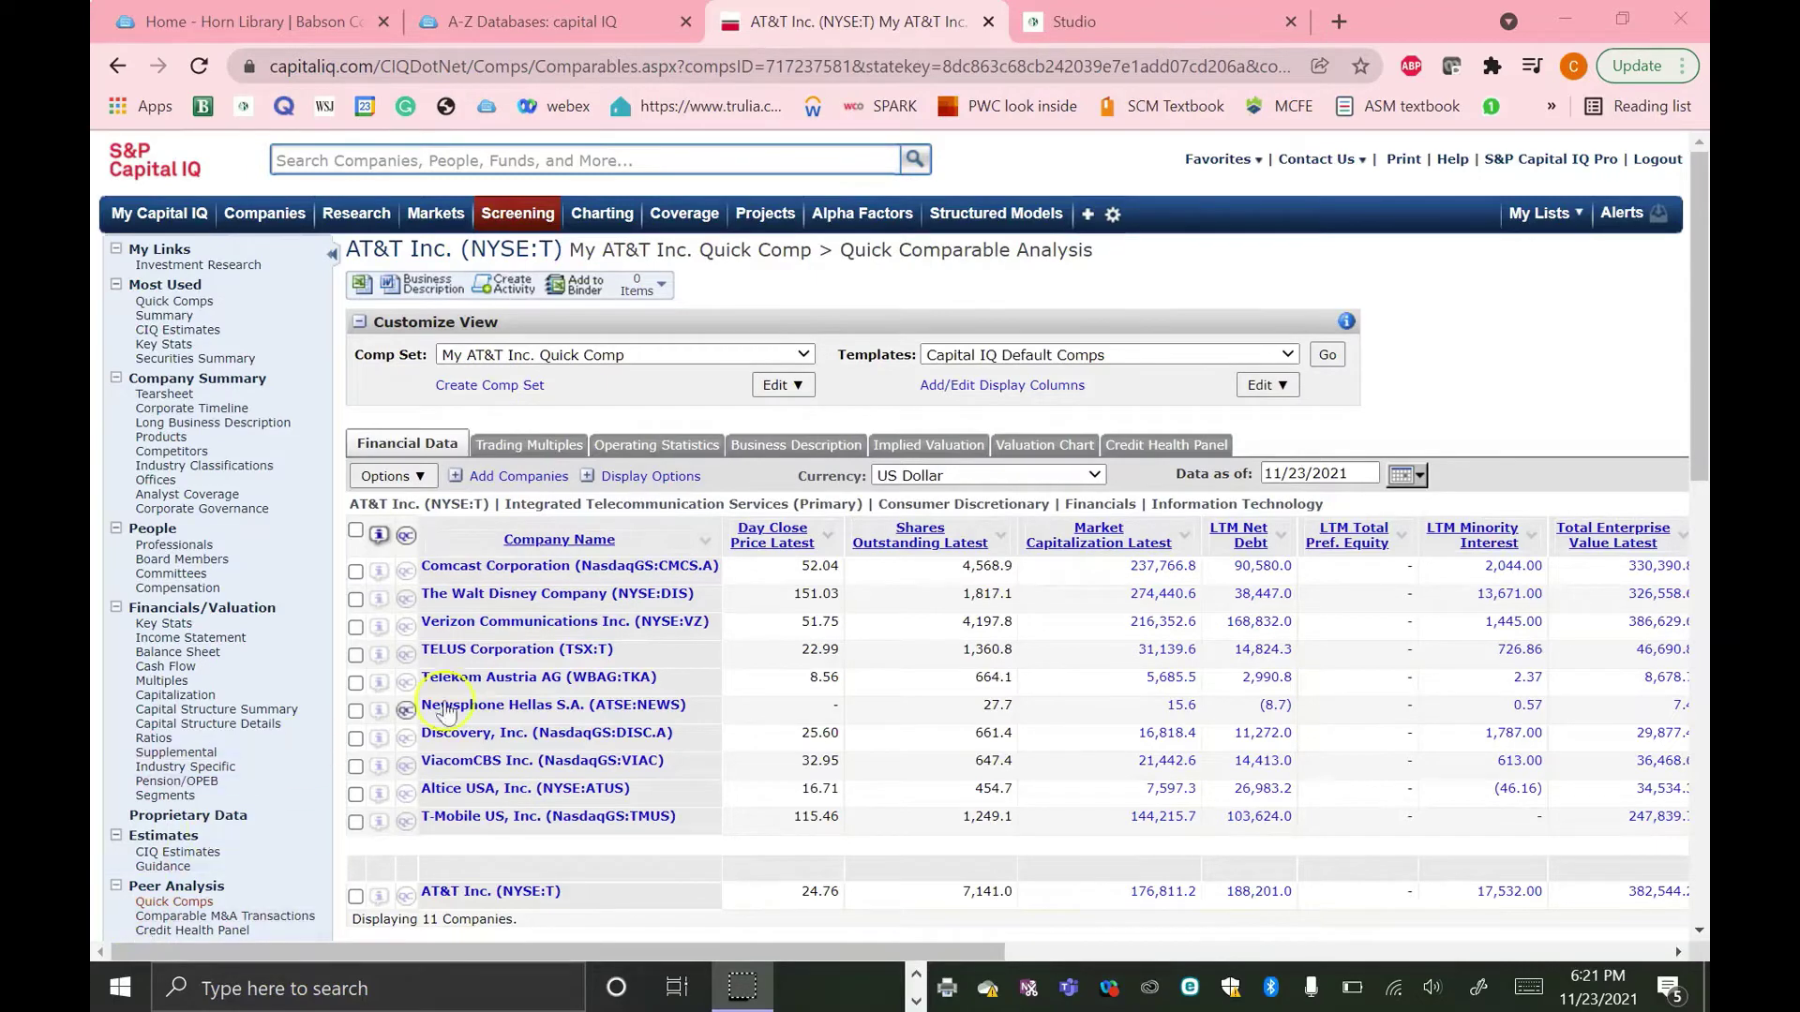
# Create a new company comp set from Screening, name it 'Comp Example', and save it.
pyautogui.click(537, 220)
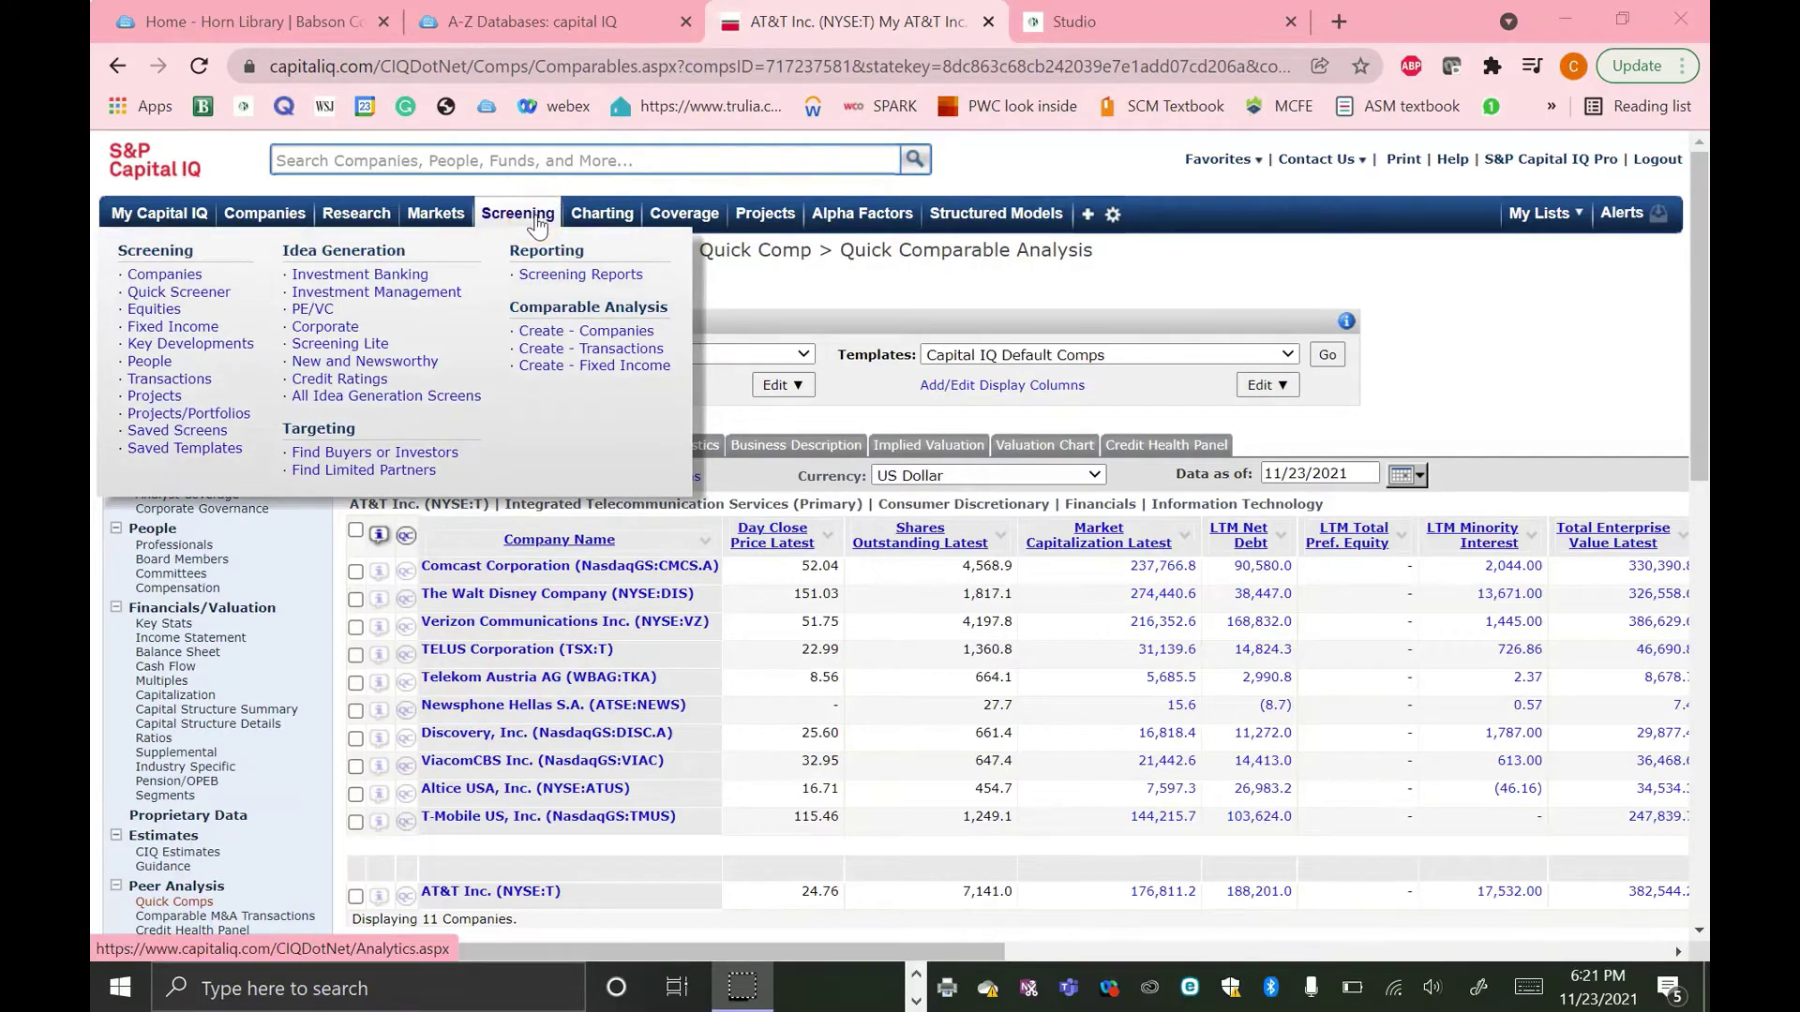
pyautogui.click(556, 336)
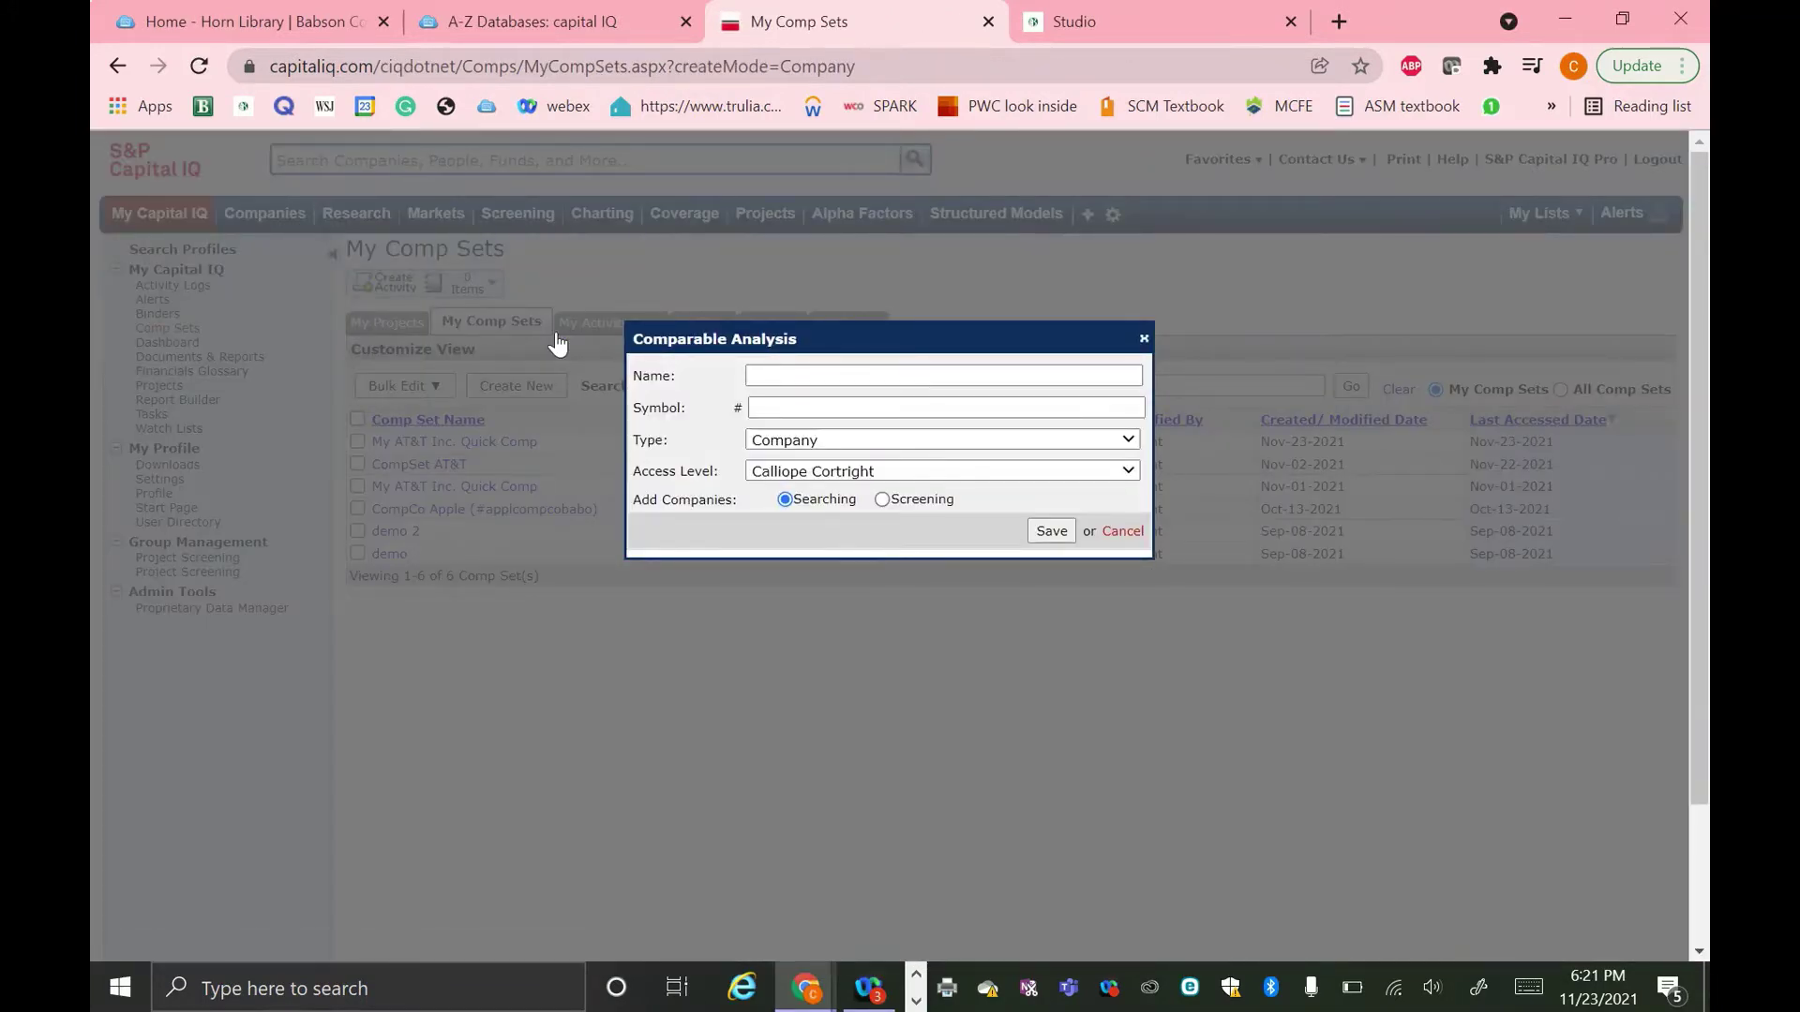
pyautogui.click(790, 379)
pyautogui.write('CompE')
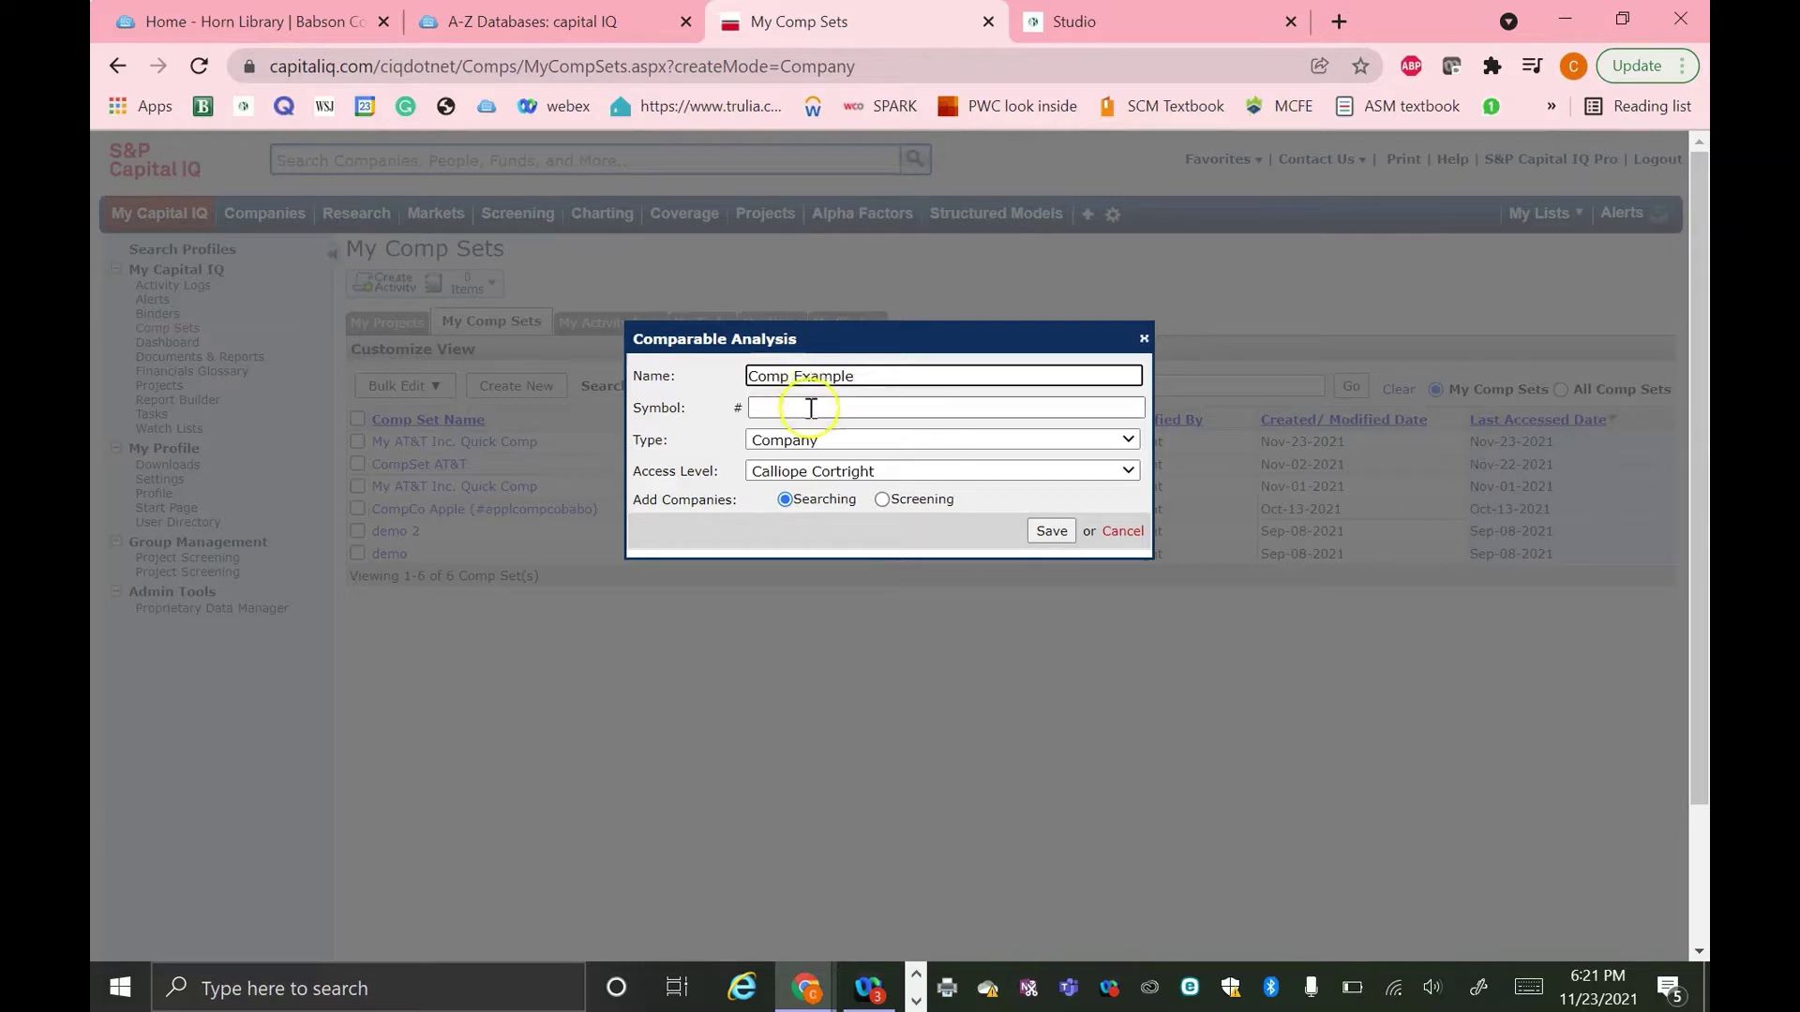
pyautogui.click(811, 409)
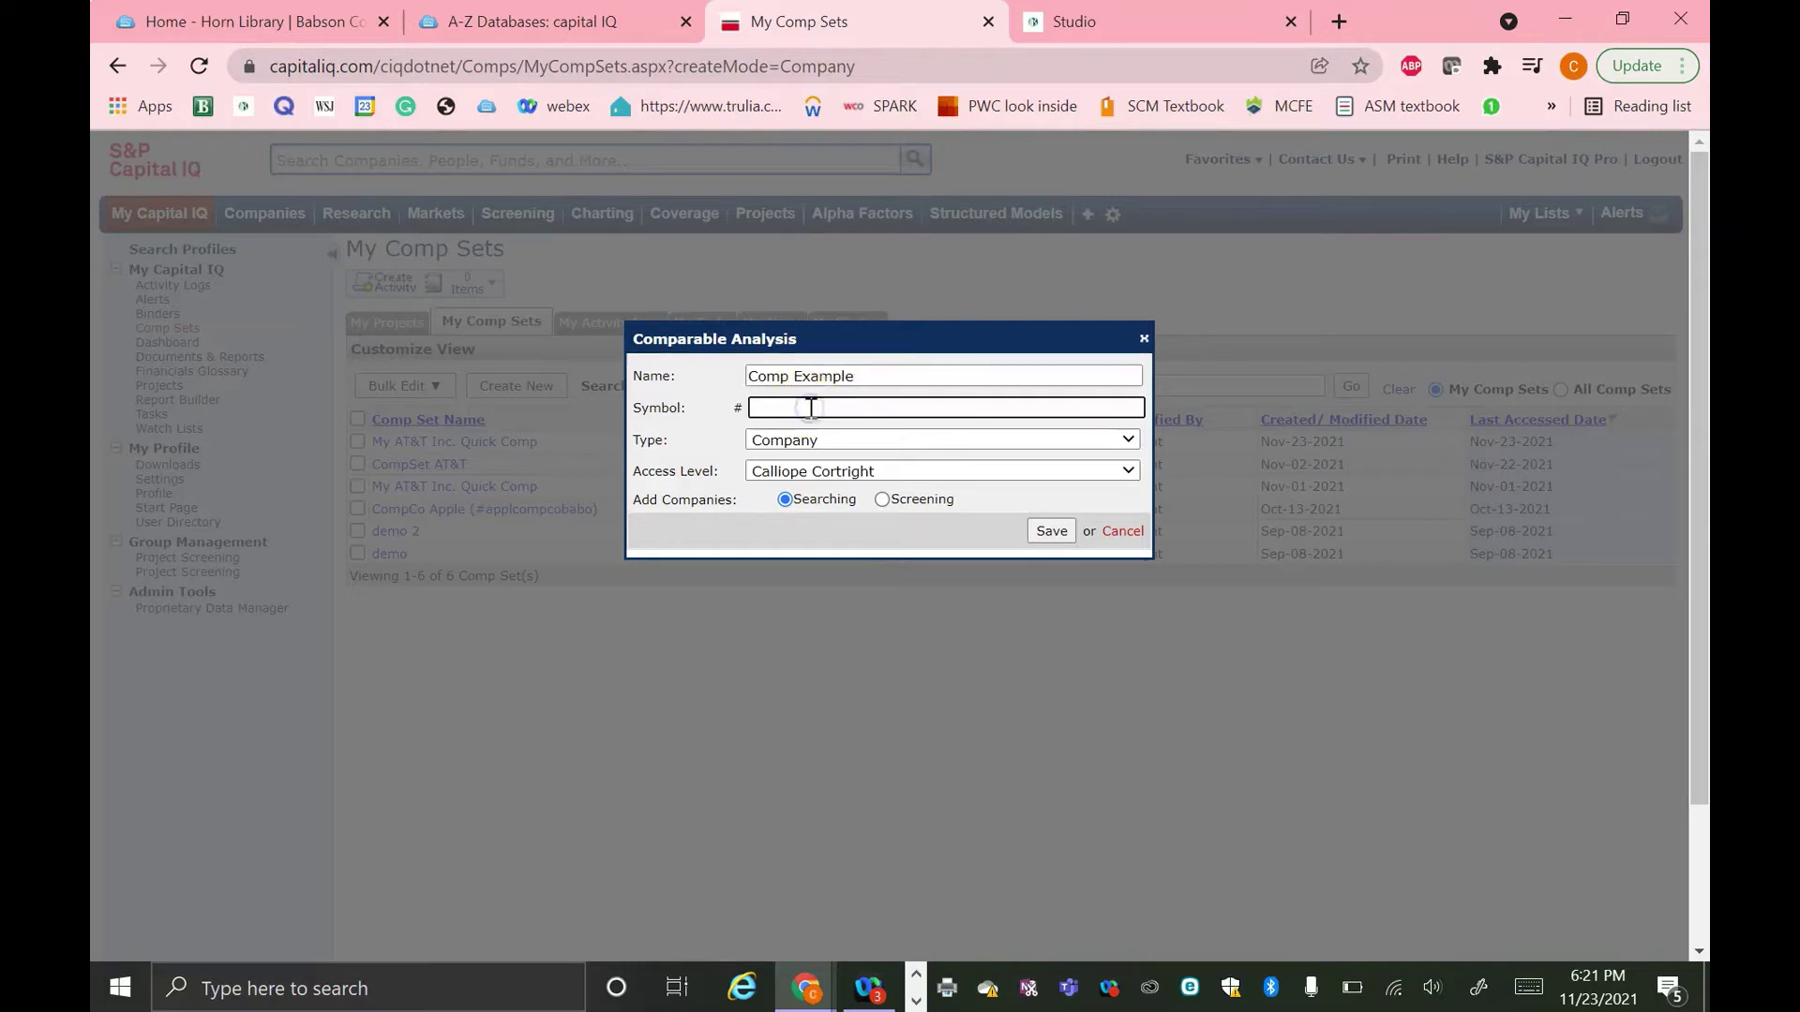
pyautogui.click(1051, 533)
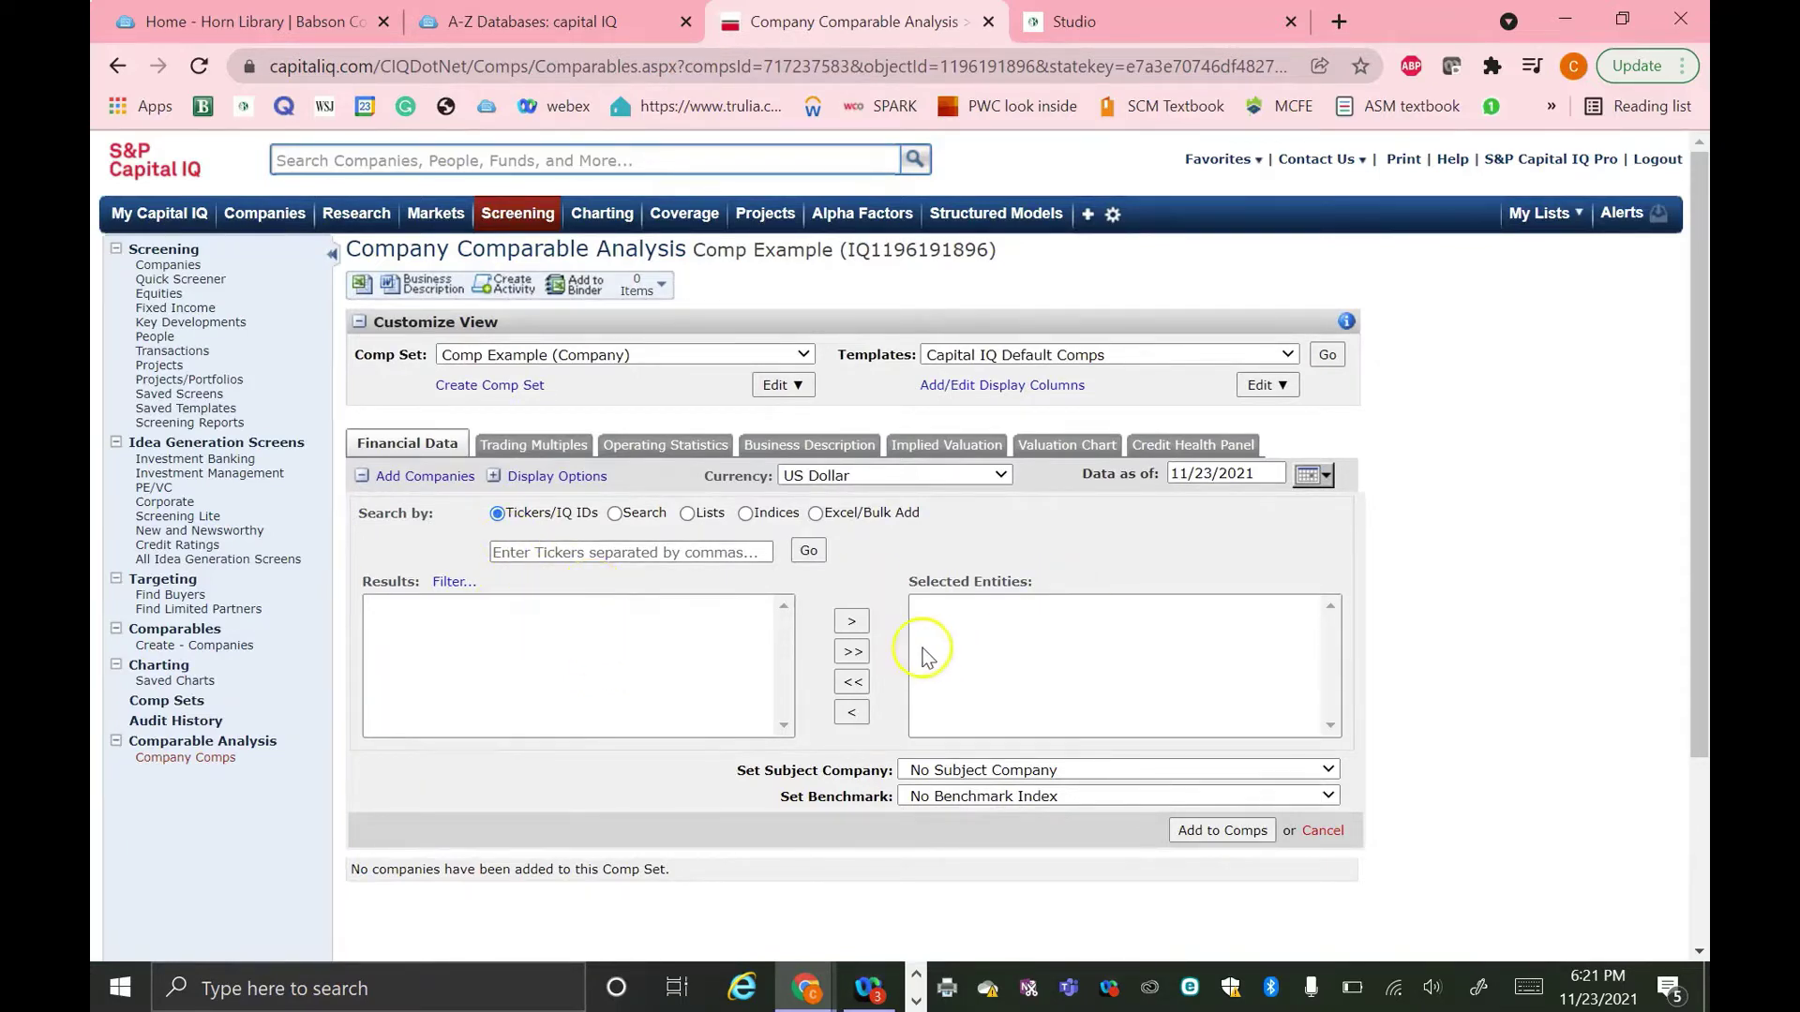
# Search for Verizon and move Verizon Communications Inc. into the selected companies.
pyautogui.click(614, 512)
pyautogui.click(597, 552)
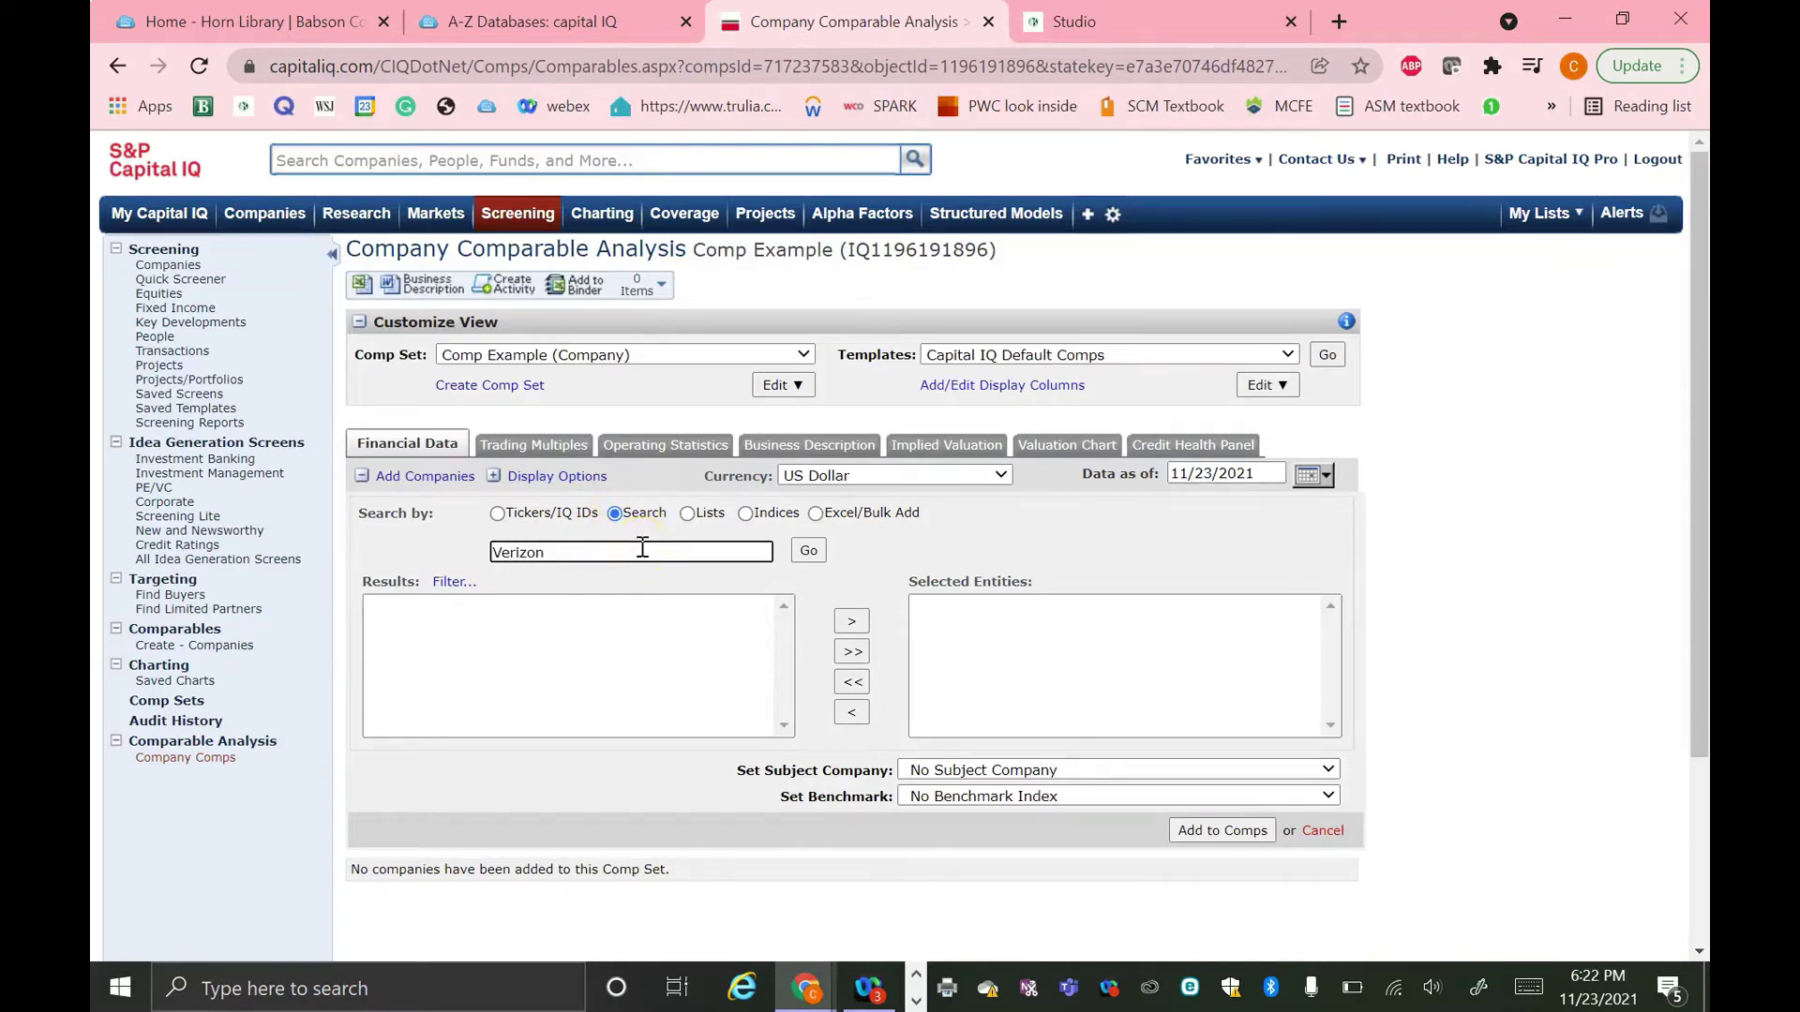
pyautogui.press('Return')
pyautogui.click(567, 606)
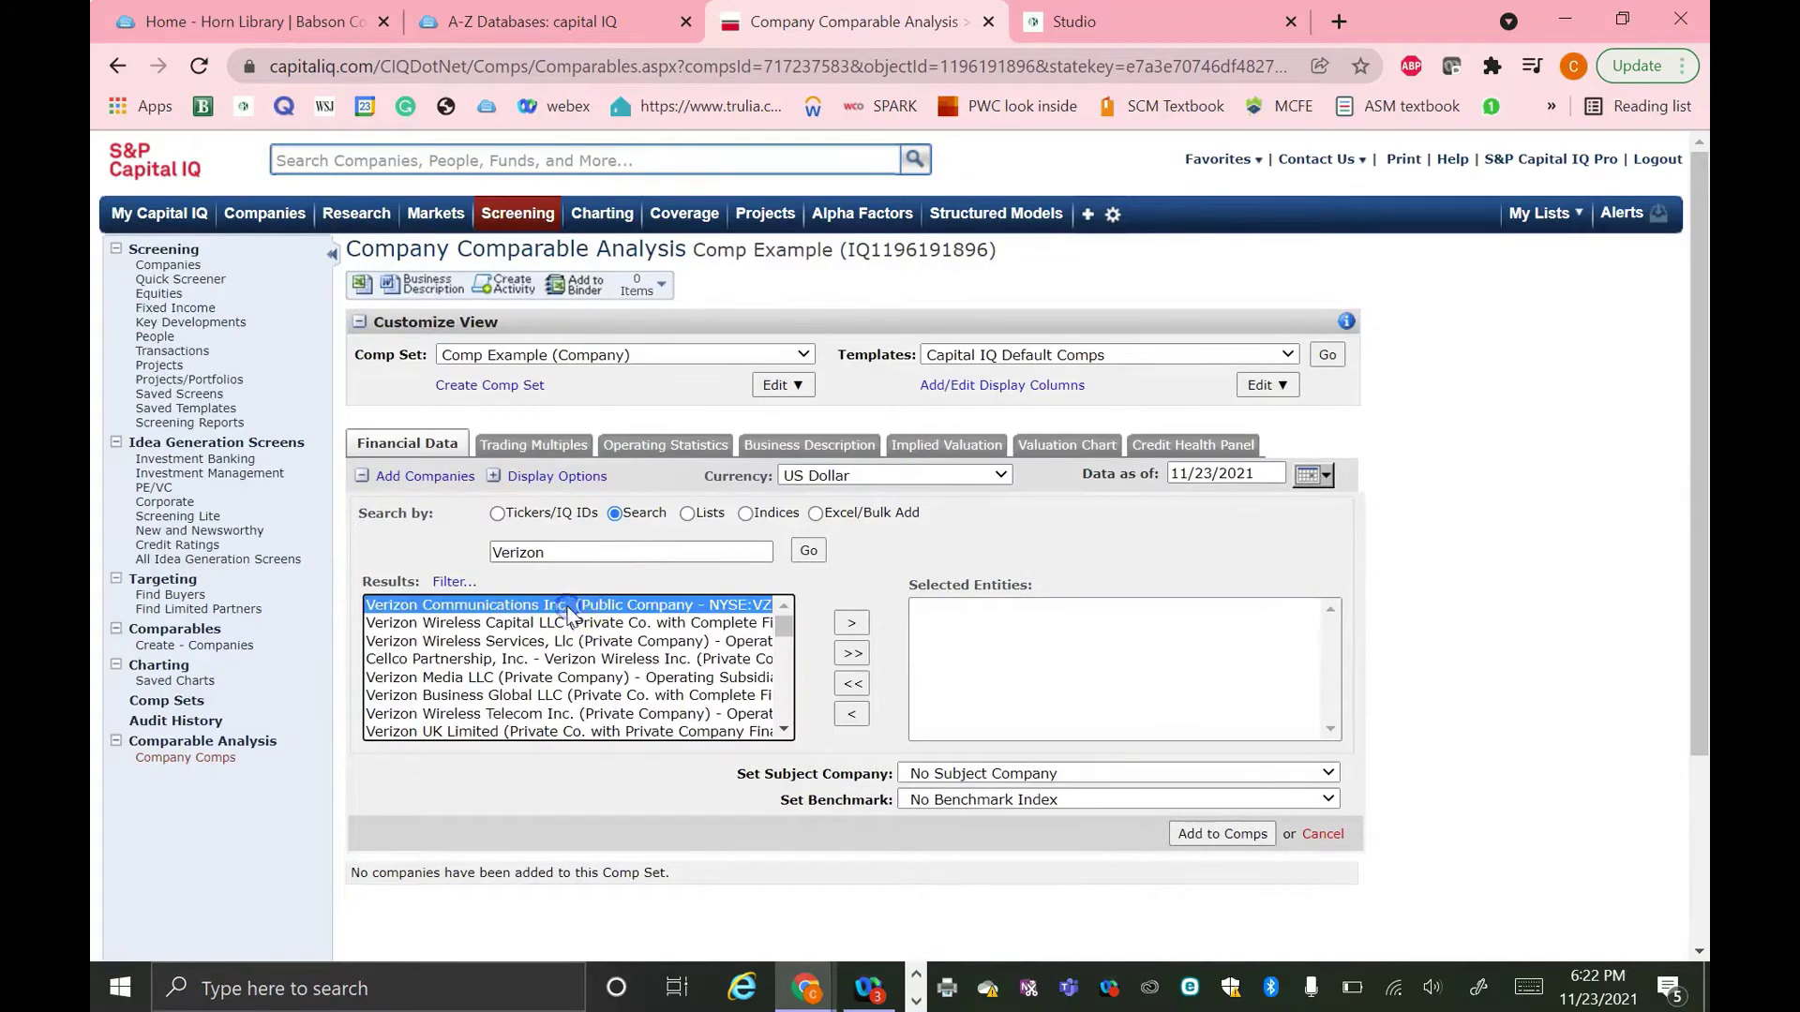
pyautogui.click(851, 622)
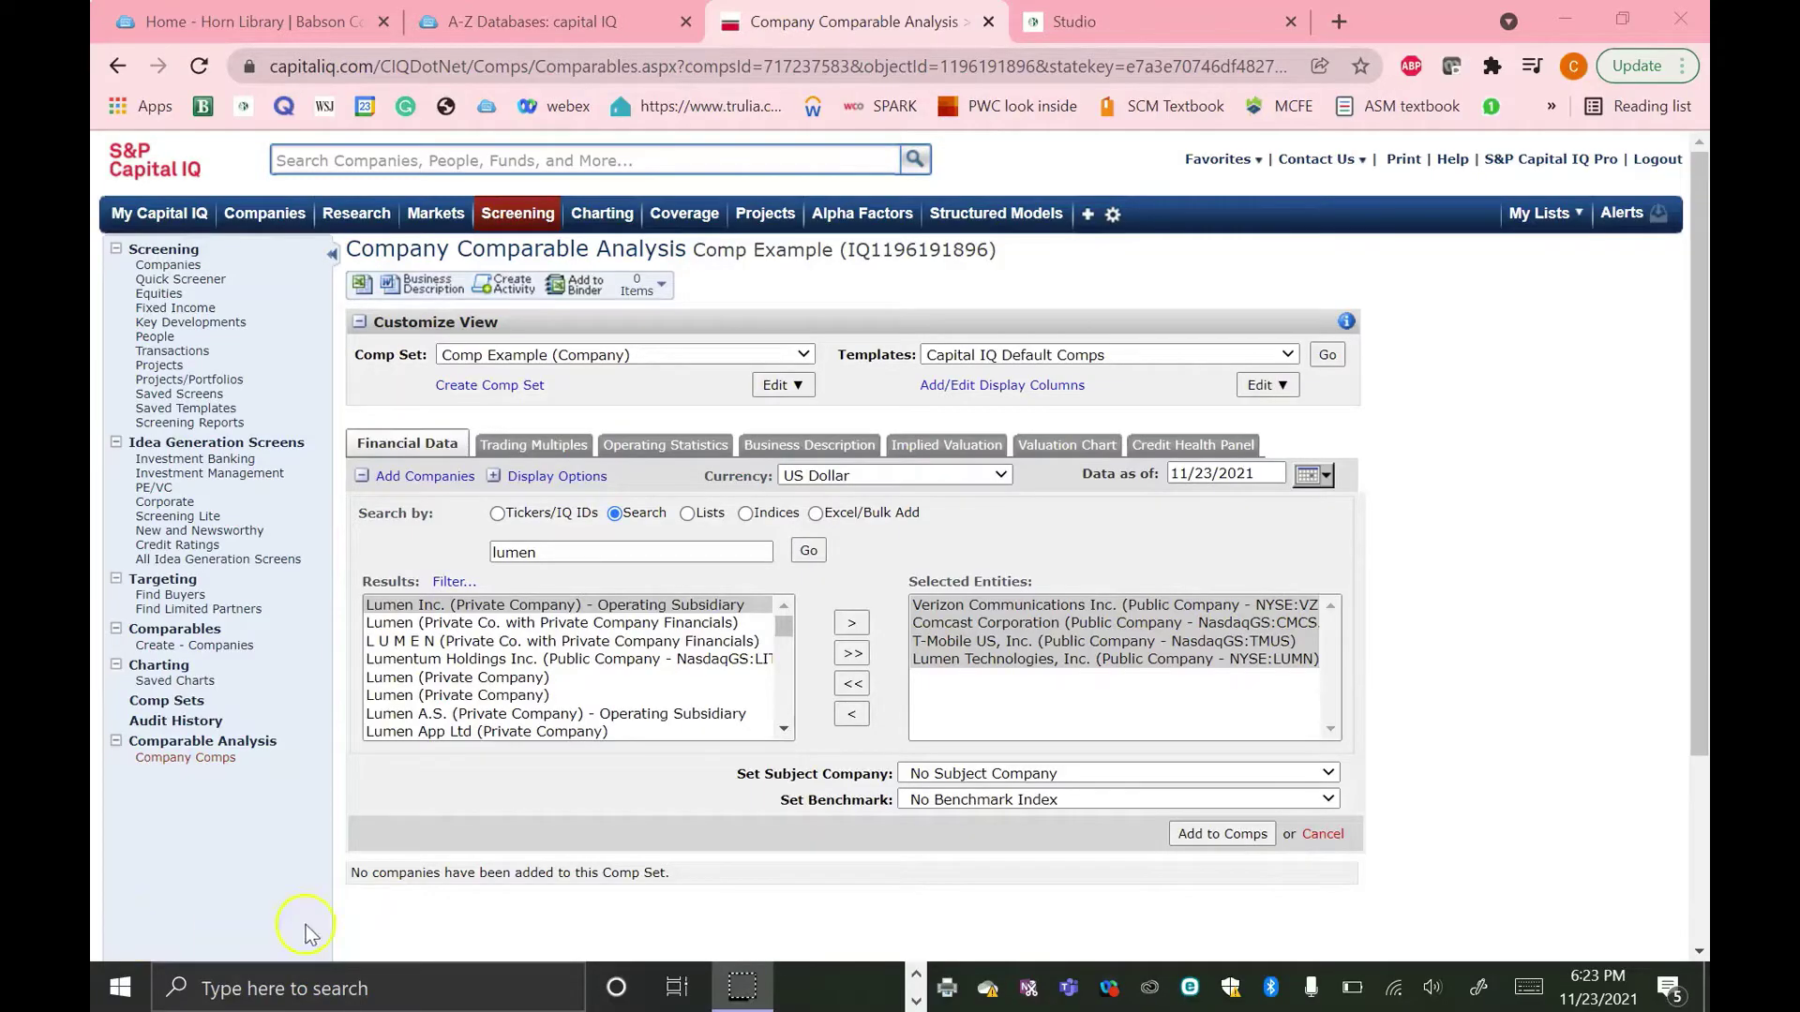
# Review Comcast, T-Mobile and Lumen Technologies in the selection and add all four to Comp Example.
pyautogui.click(968, 623)
pyautogui.click(974, 643)
pyautogui.click(966, 662)
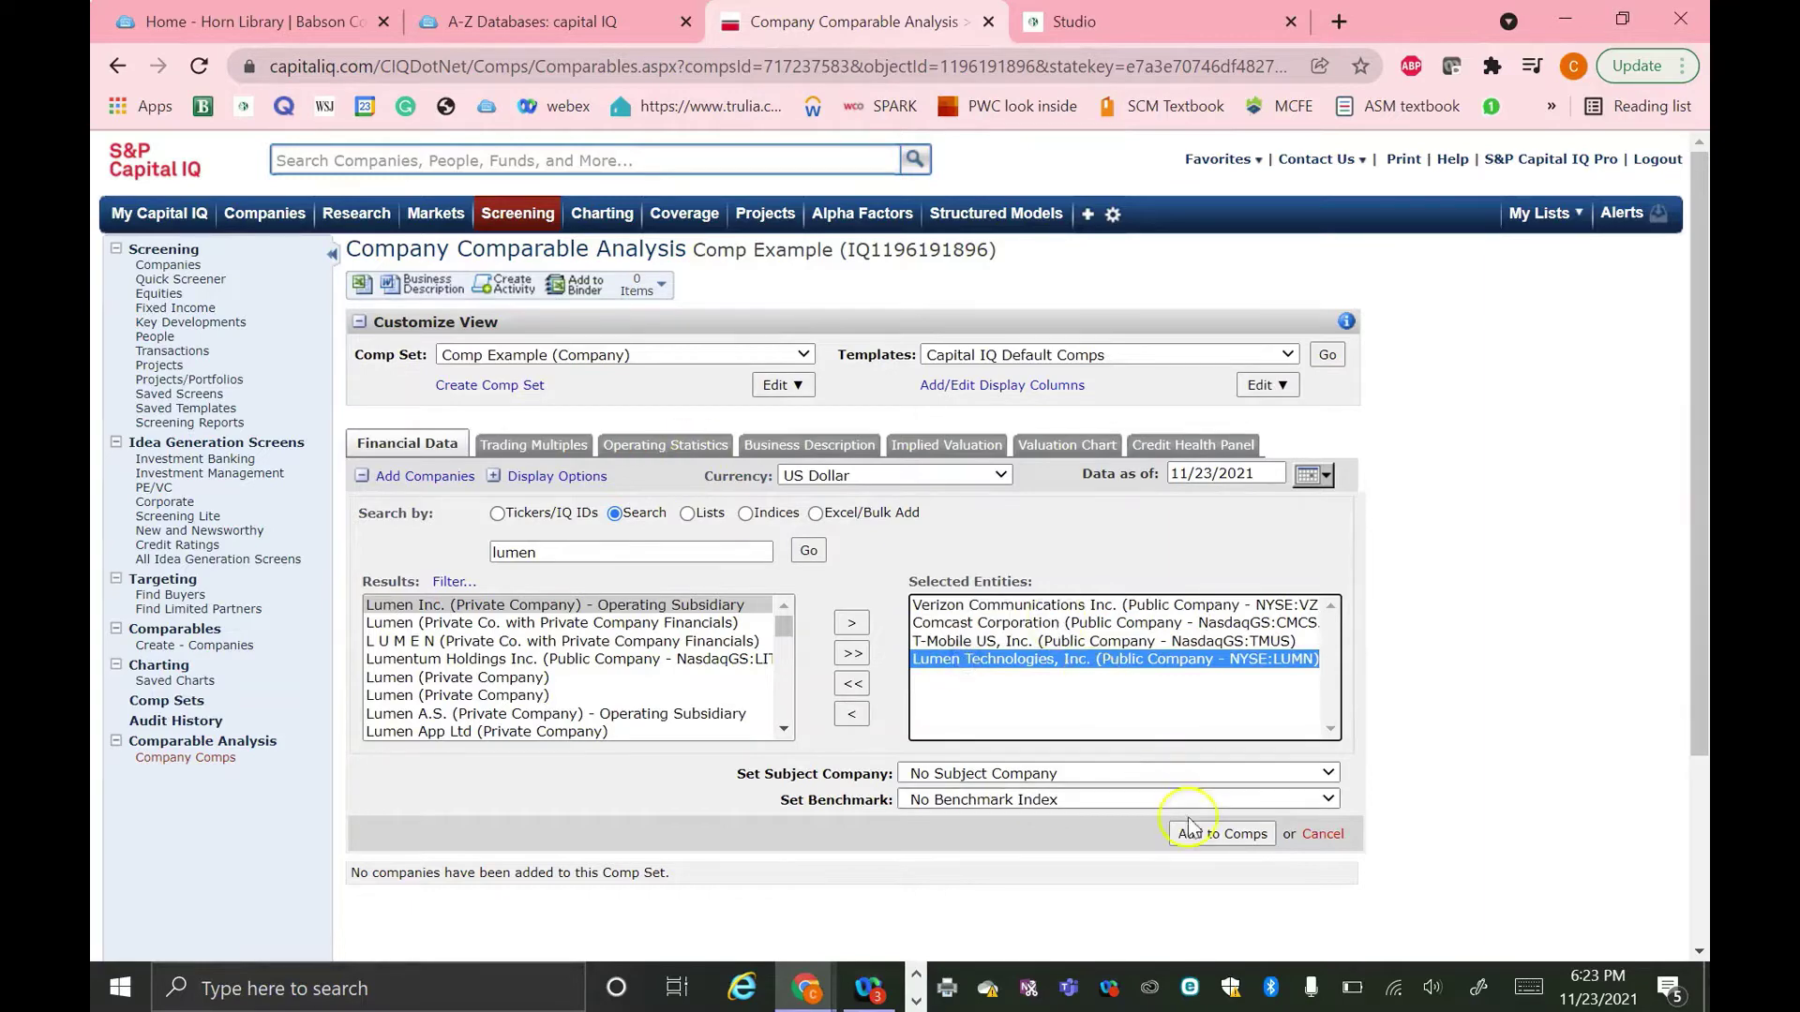
pyautogui.click(1209, 844)
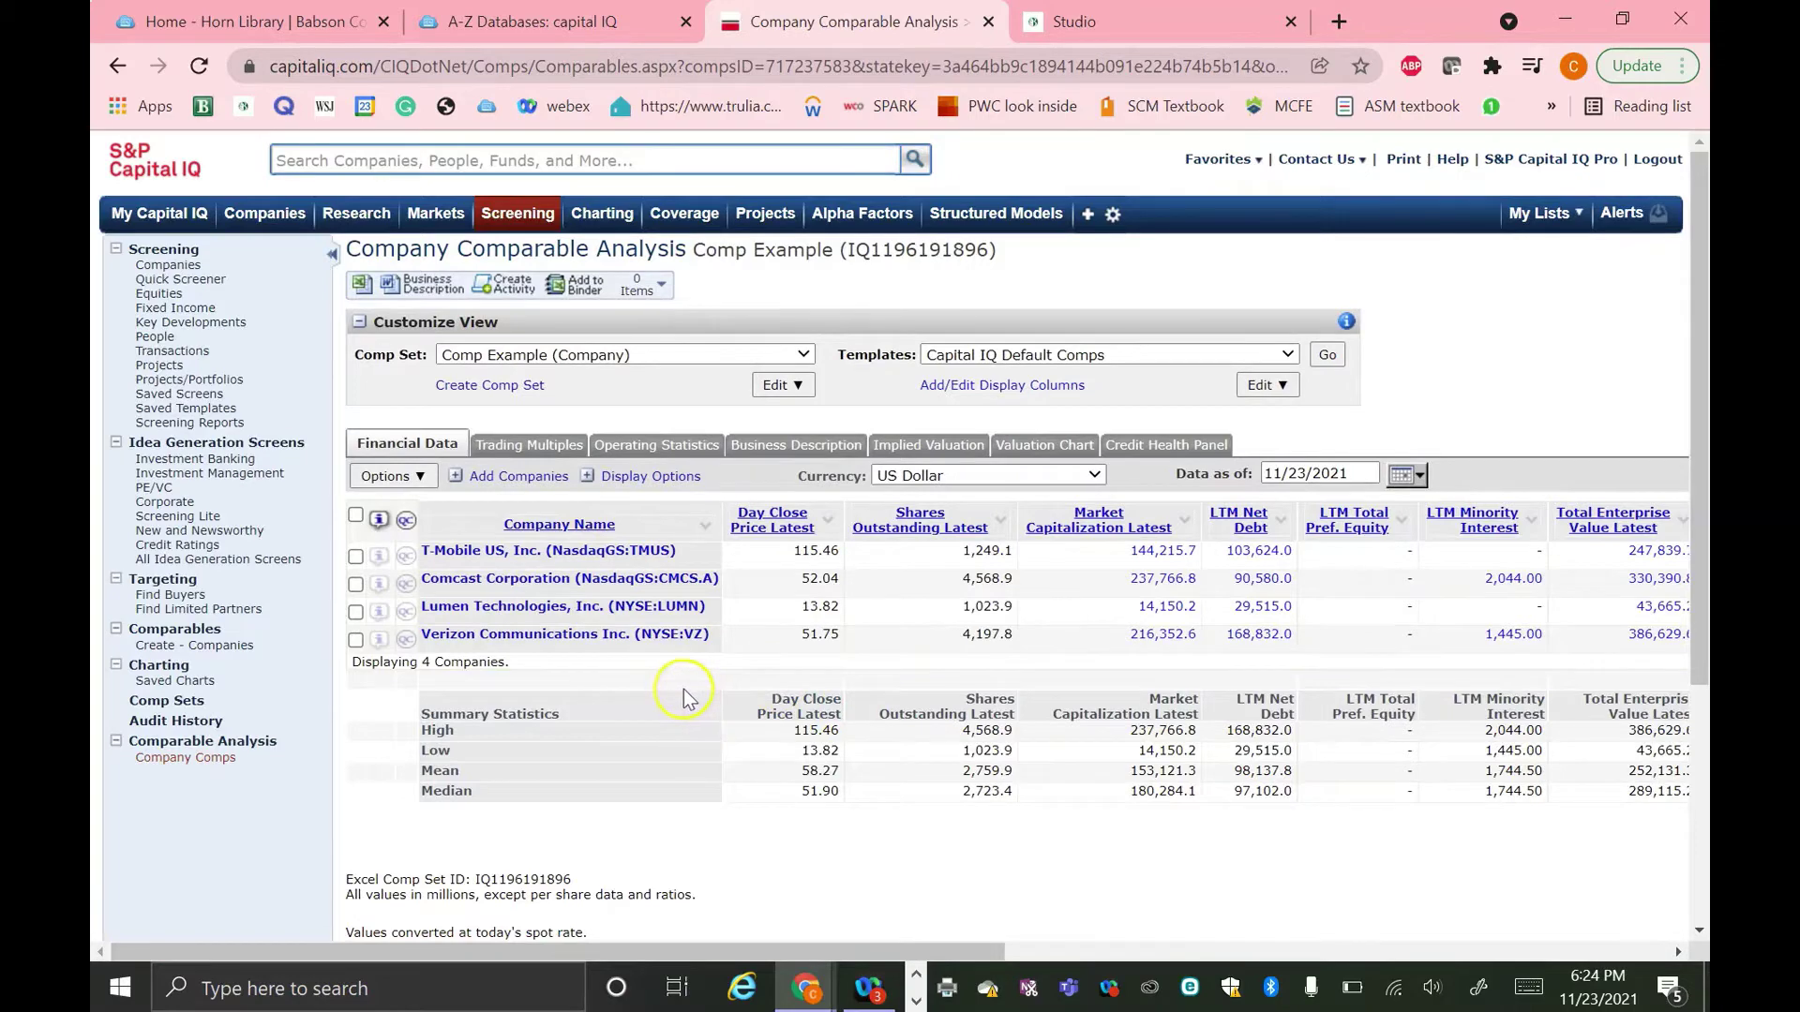
# Search for AT&T and move AT&T Inc. into the selected companies.
pyautogui.click(496, 483)
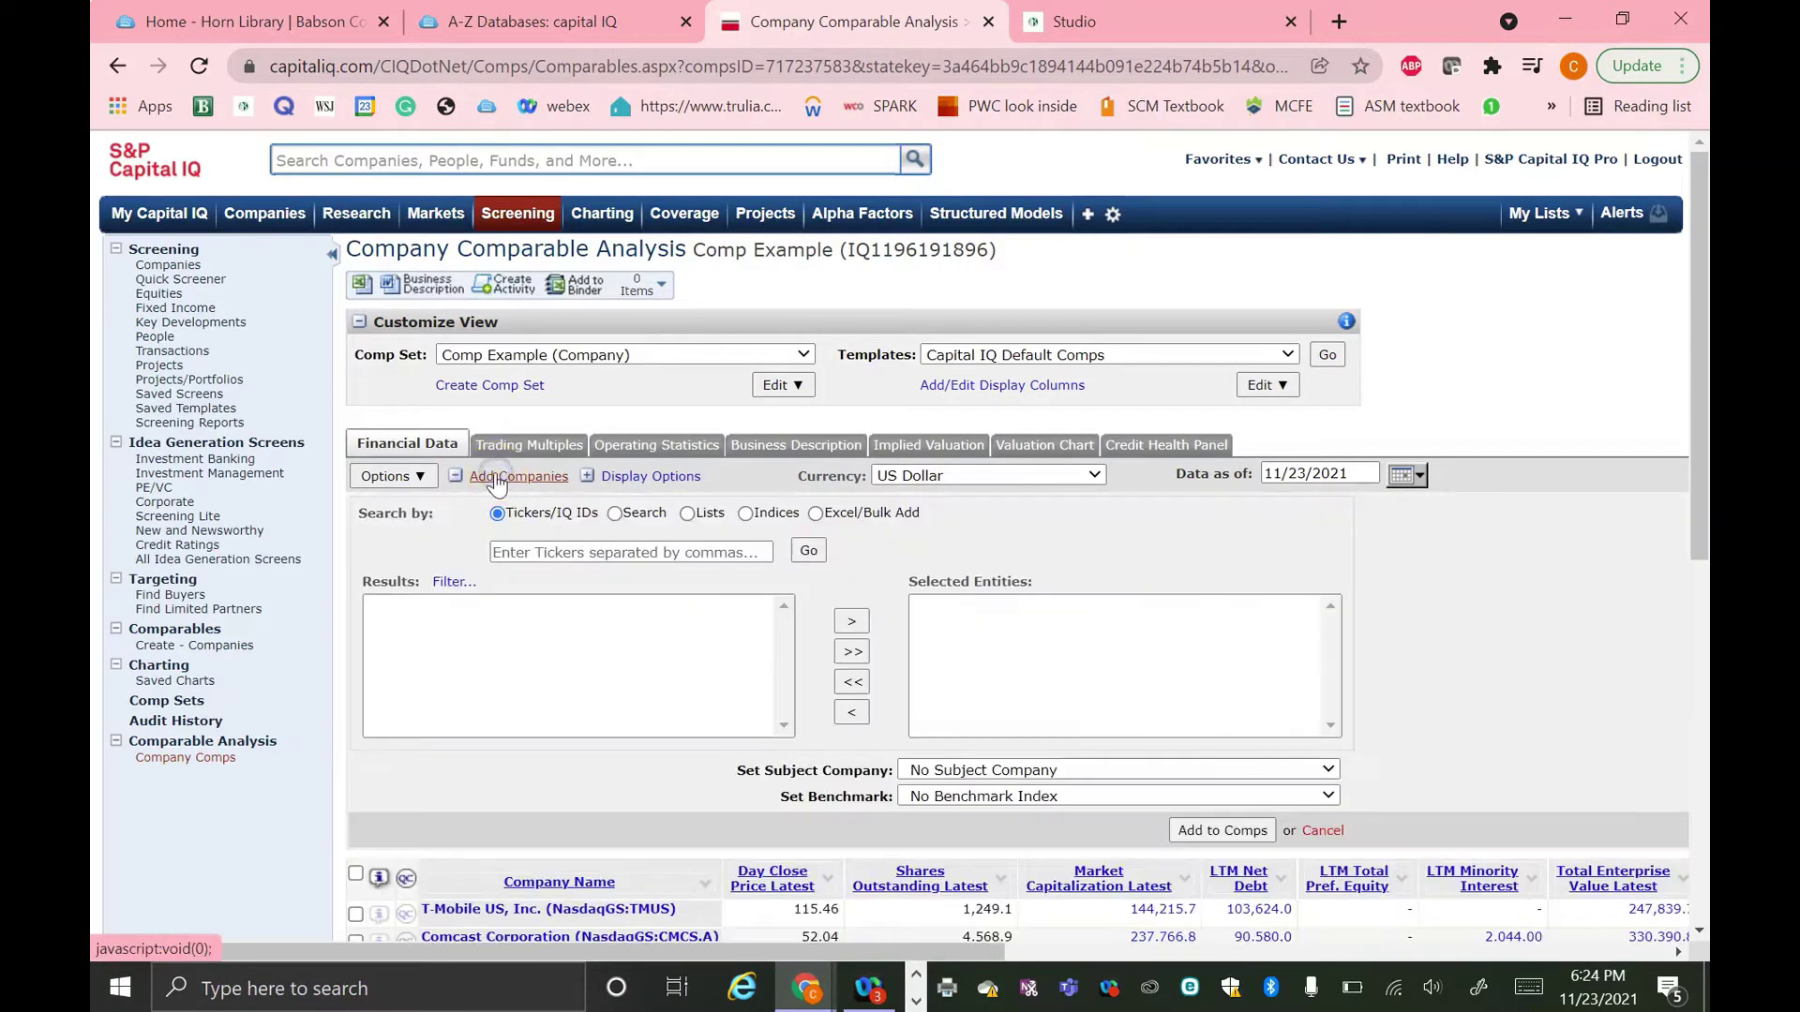
pyautogui.click(611, 513)
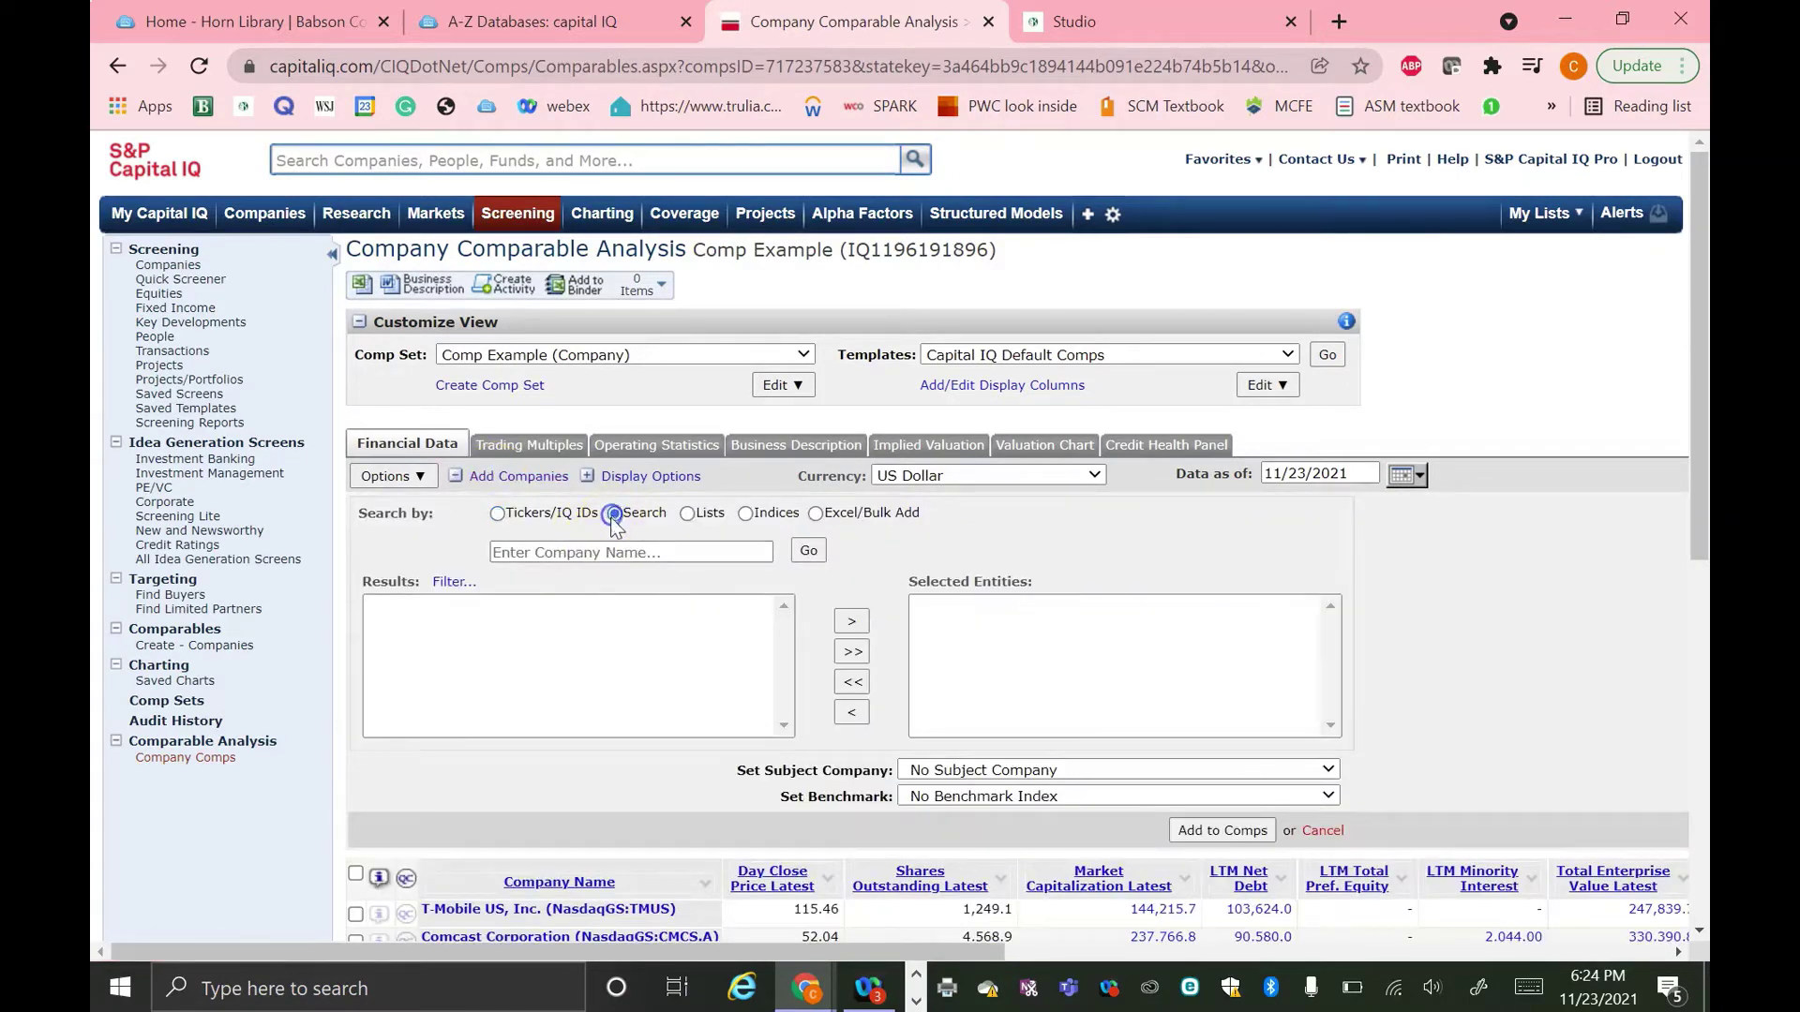
pyautogui.click(574, 549)
pyautogui.write('AT&T')
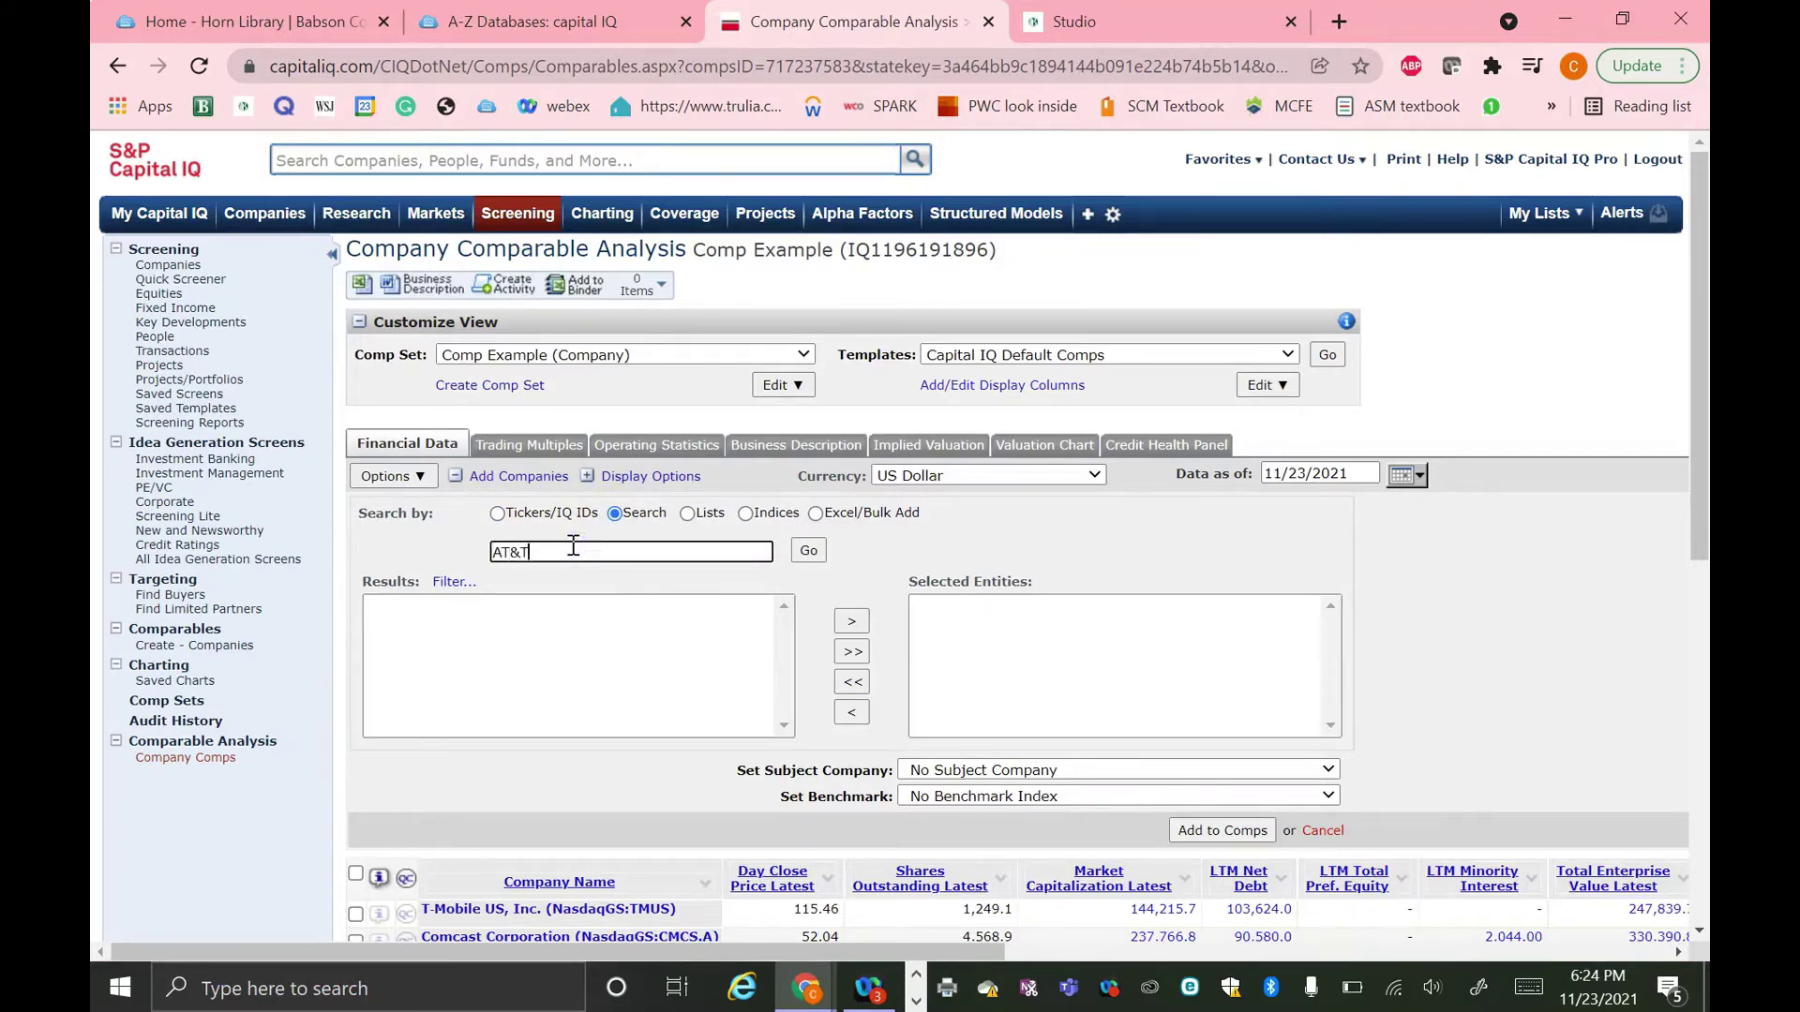
pyautogui.press('Return')
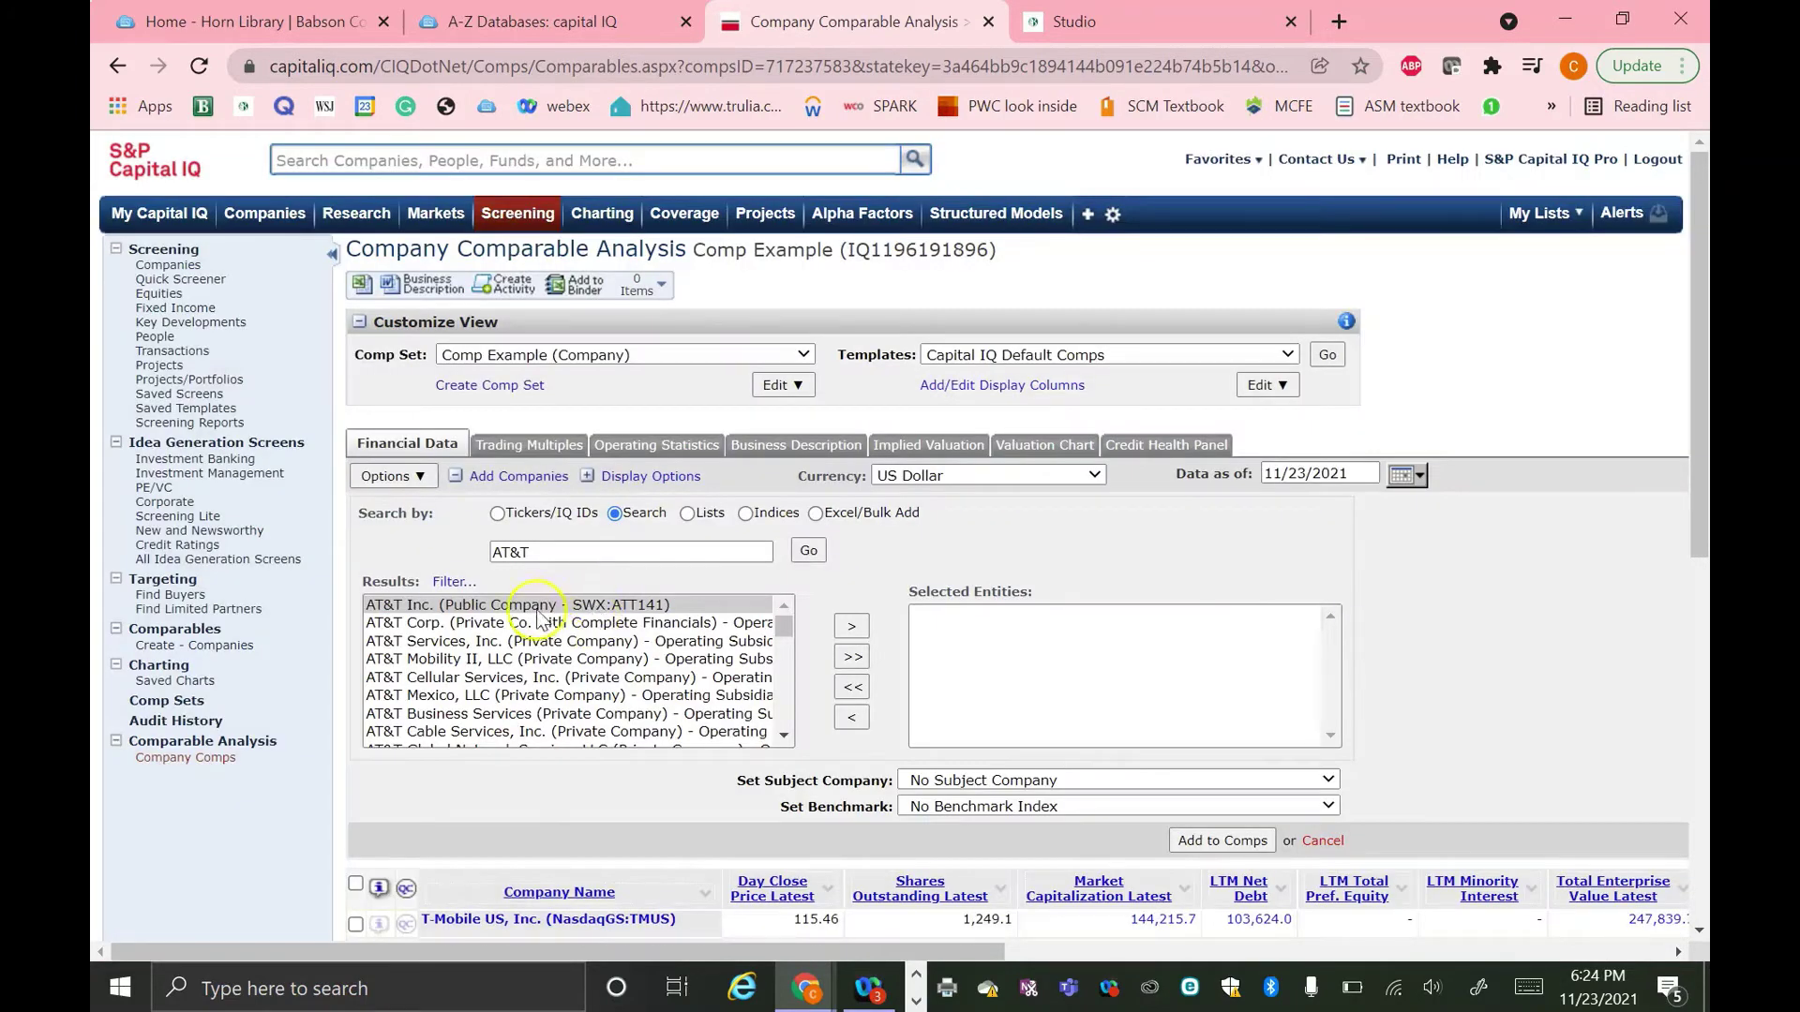
pyautogui.click(538, 607)
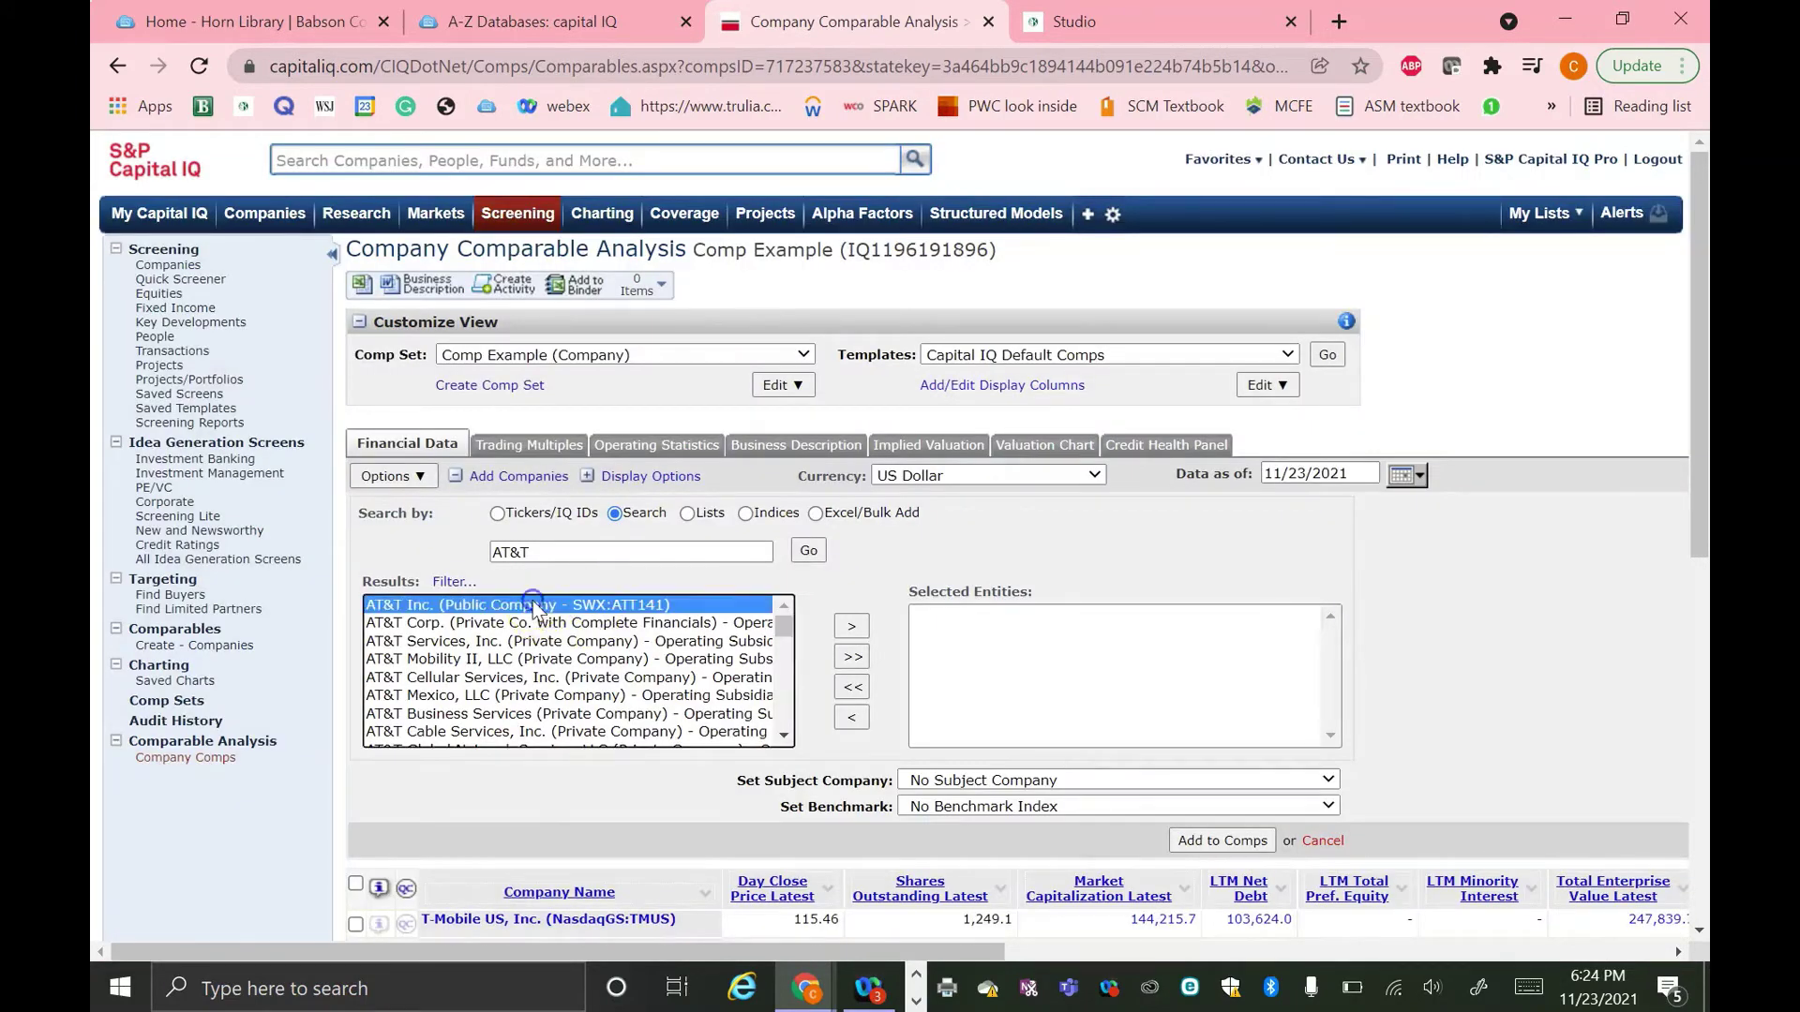
pyautogui.click(851, 626)
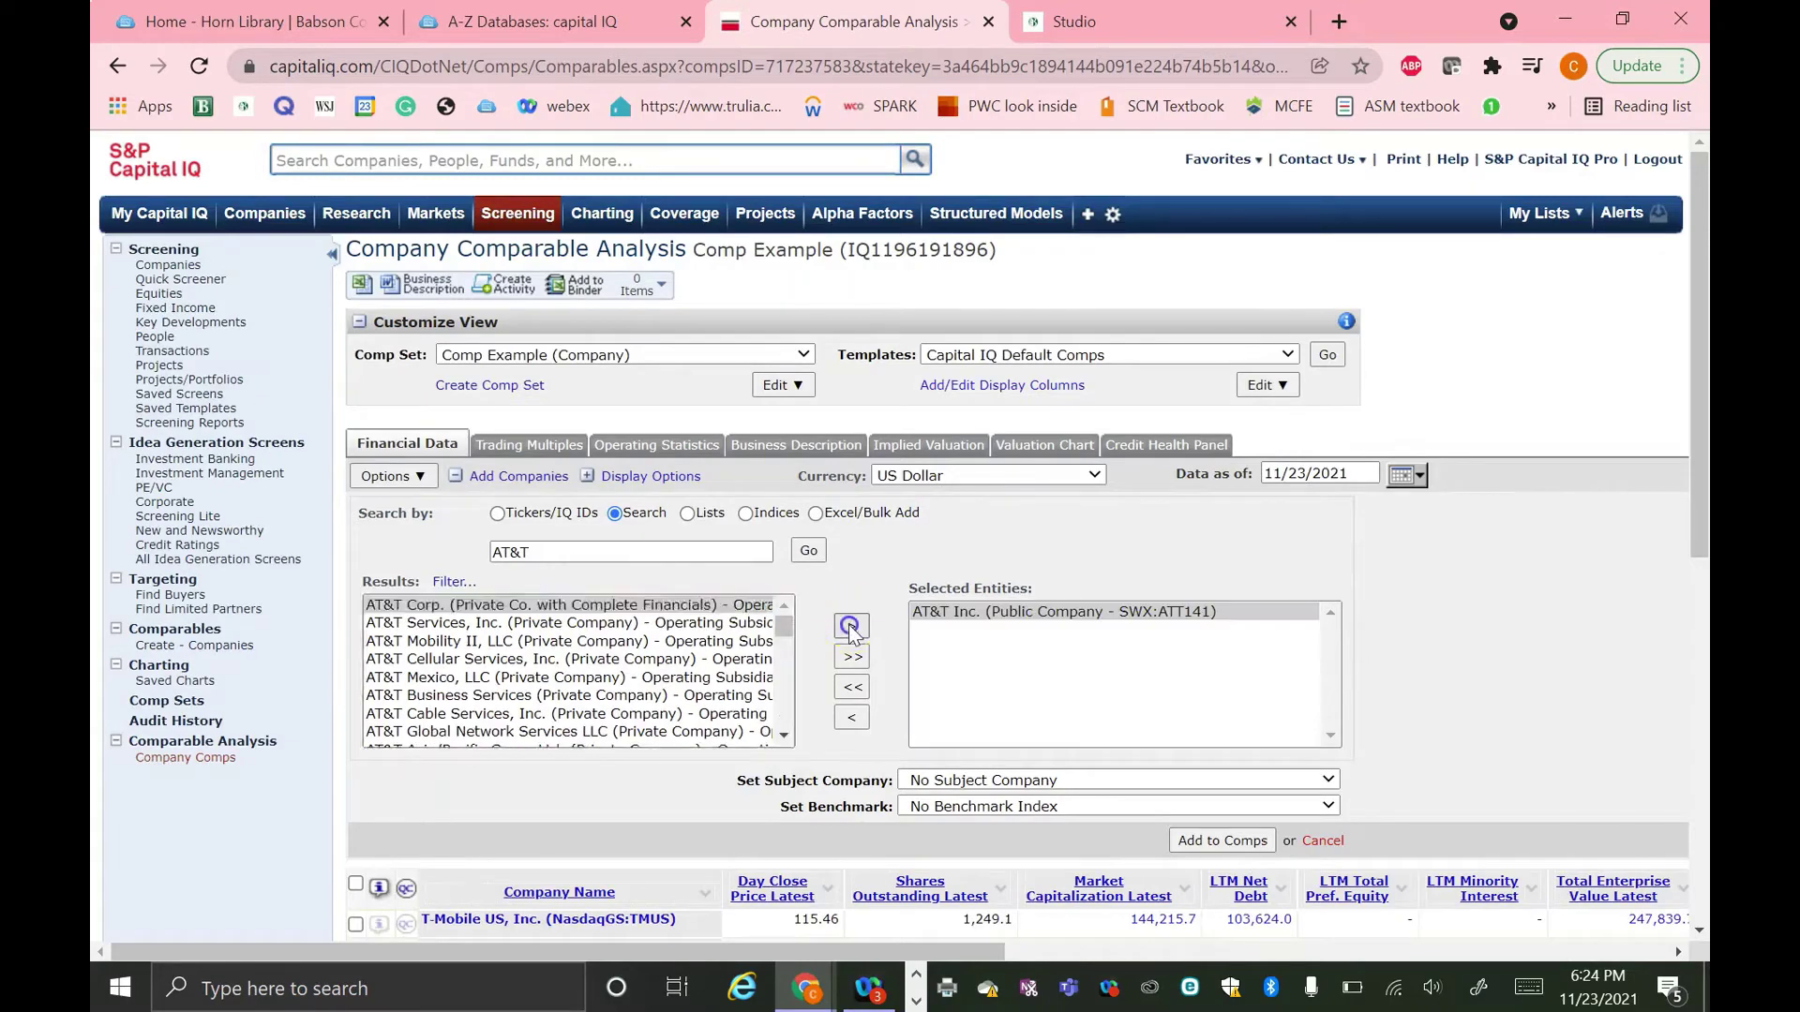
# Set AT&T Inc. as the subject company and add it to Comp Example.
pyautogui.click(1075, 782)
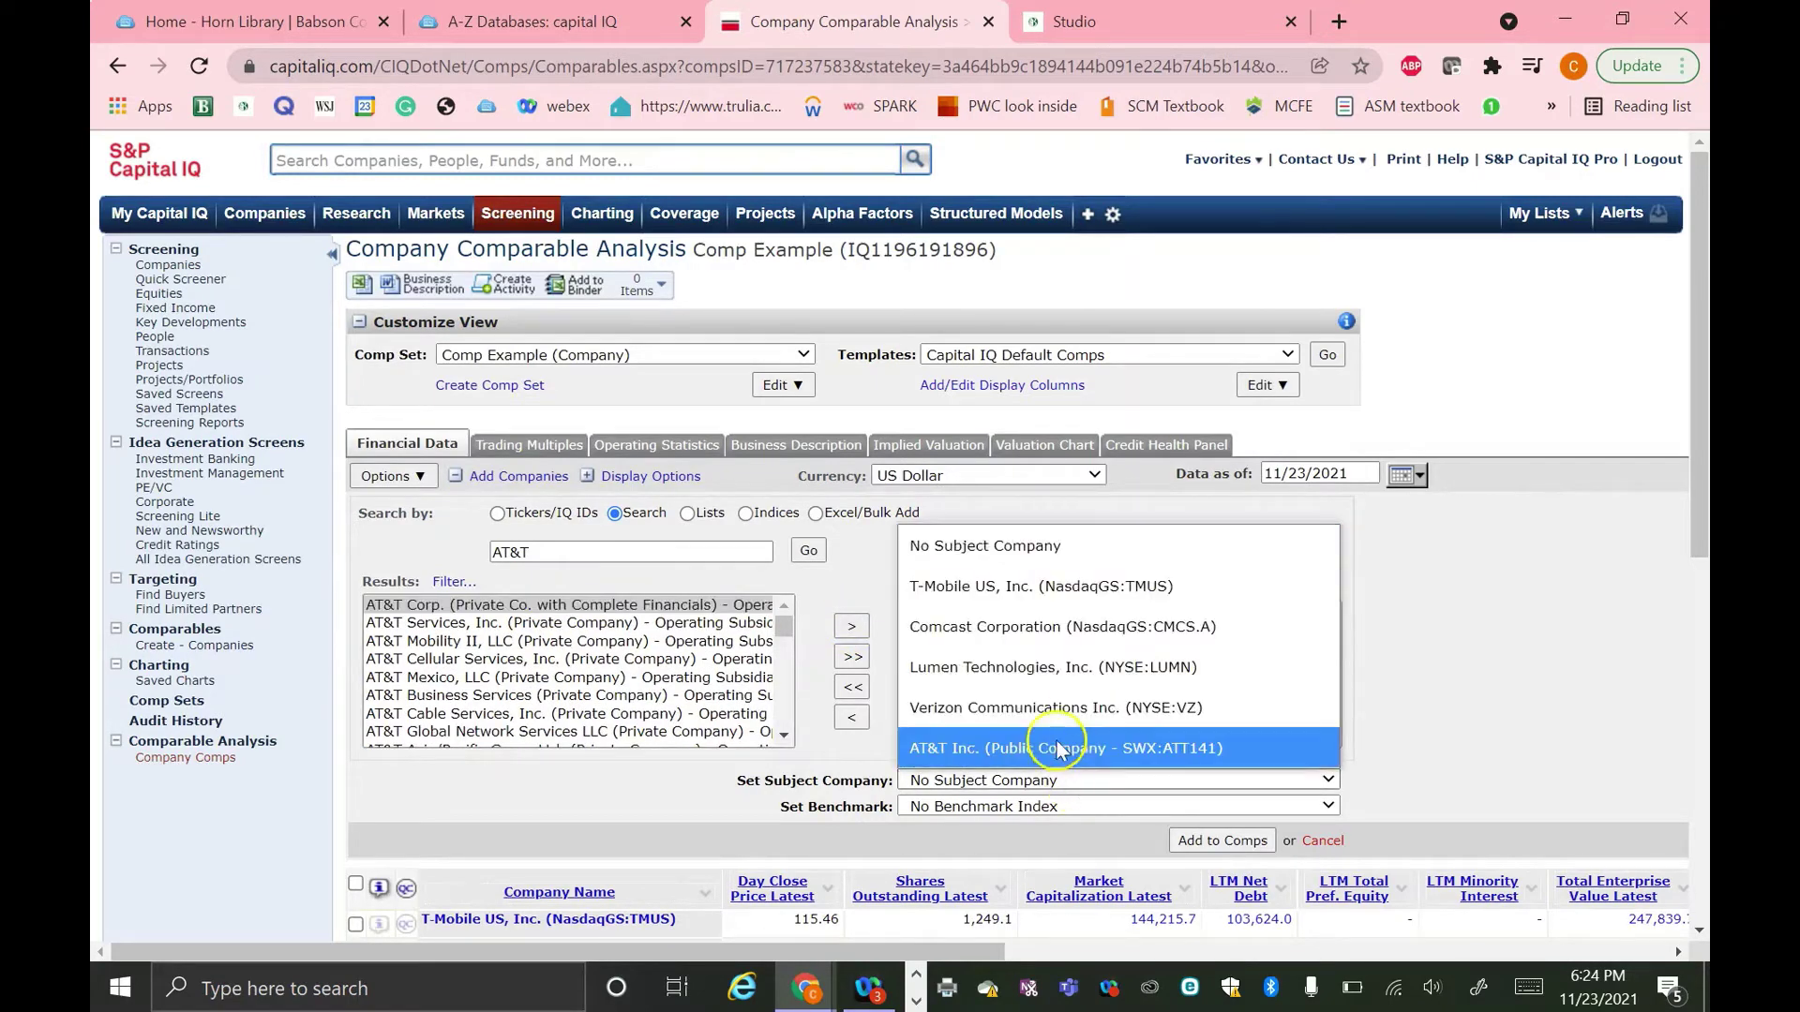
pyautogui.click(1058, 747)
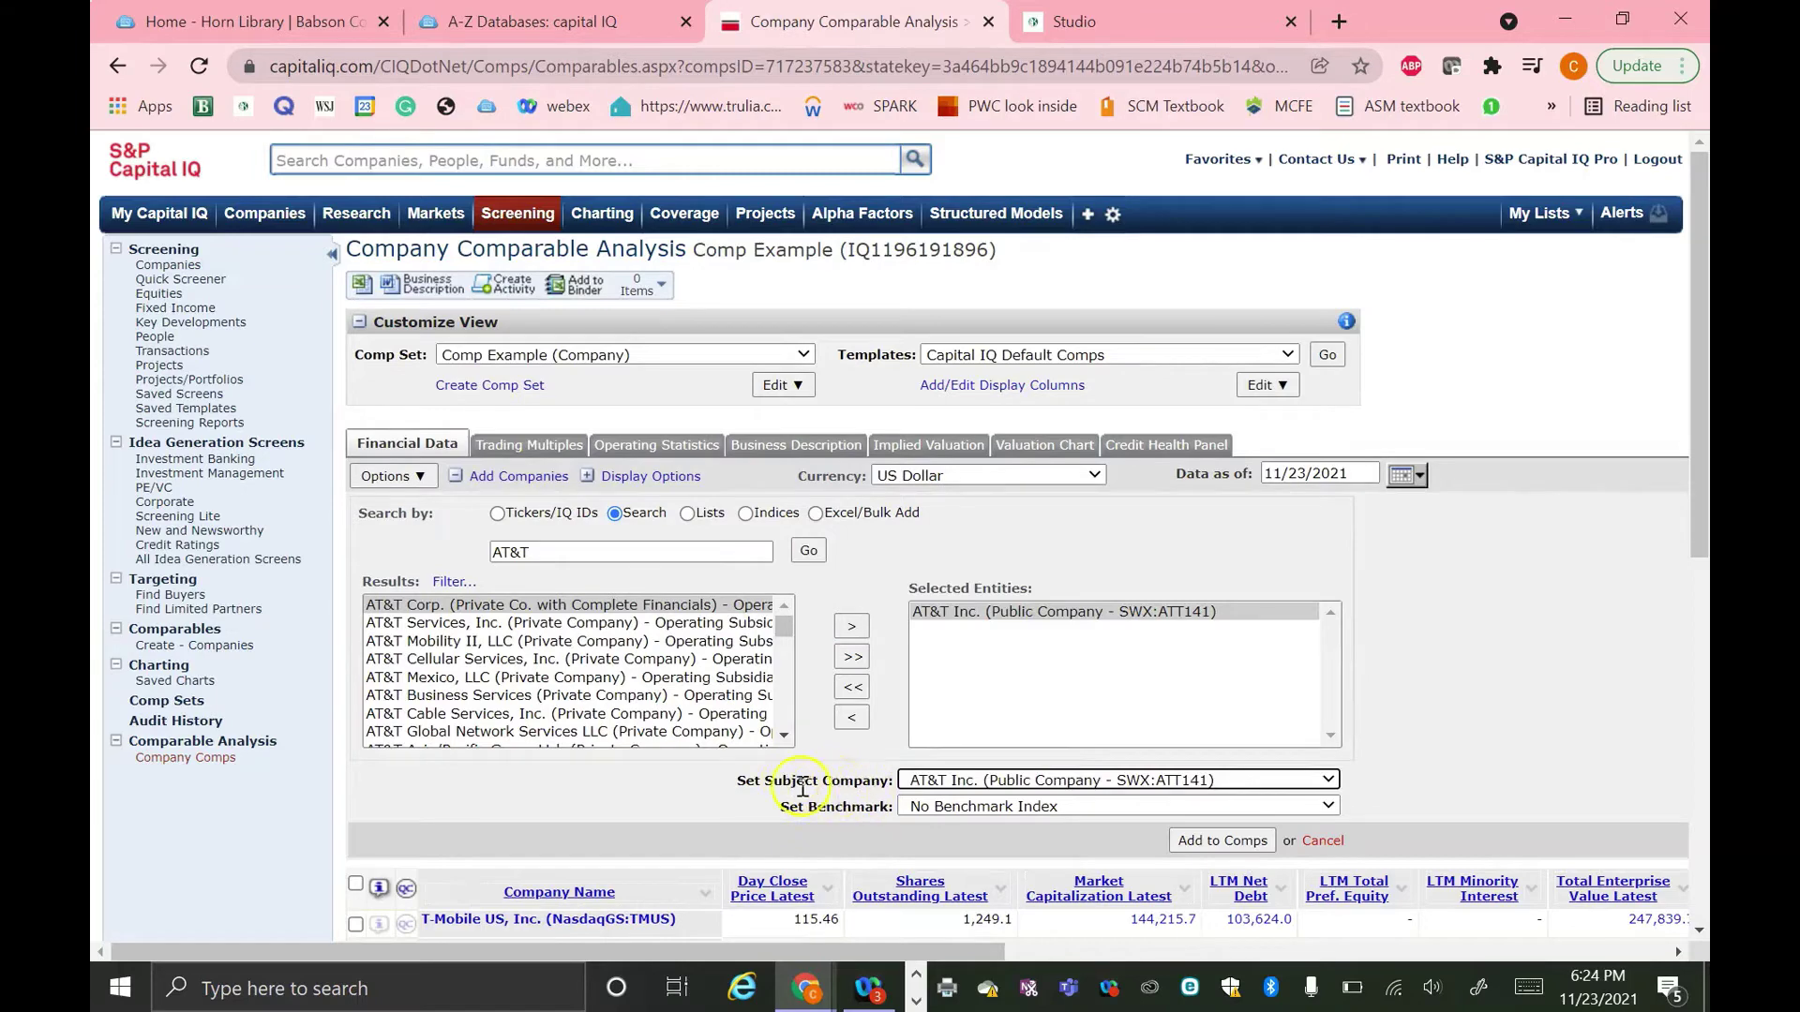
pyautogui.click(1244, 841)
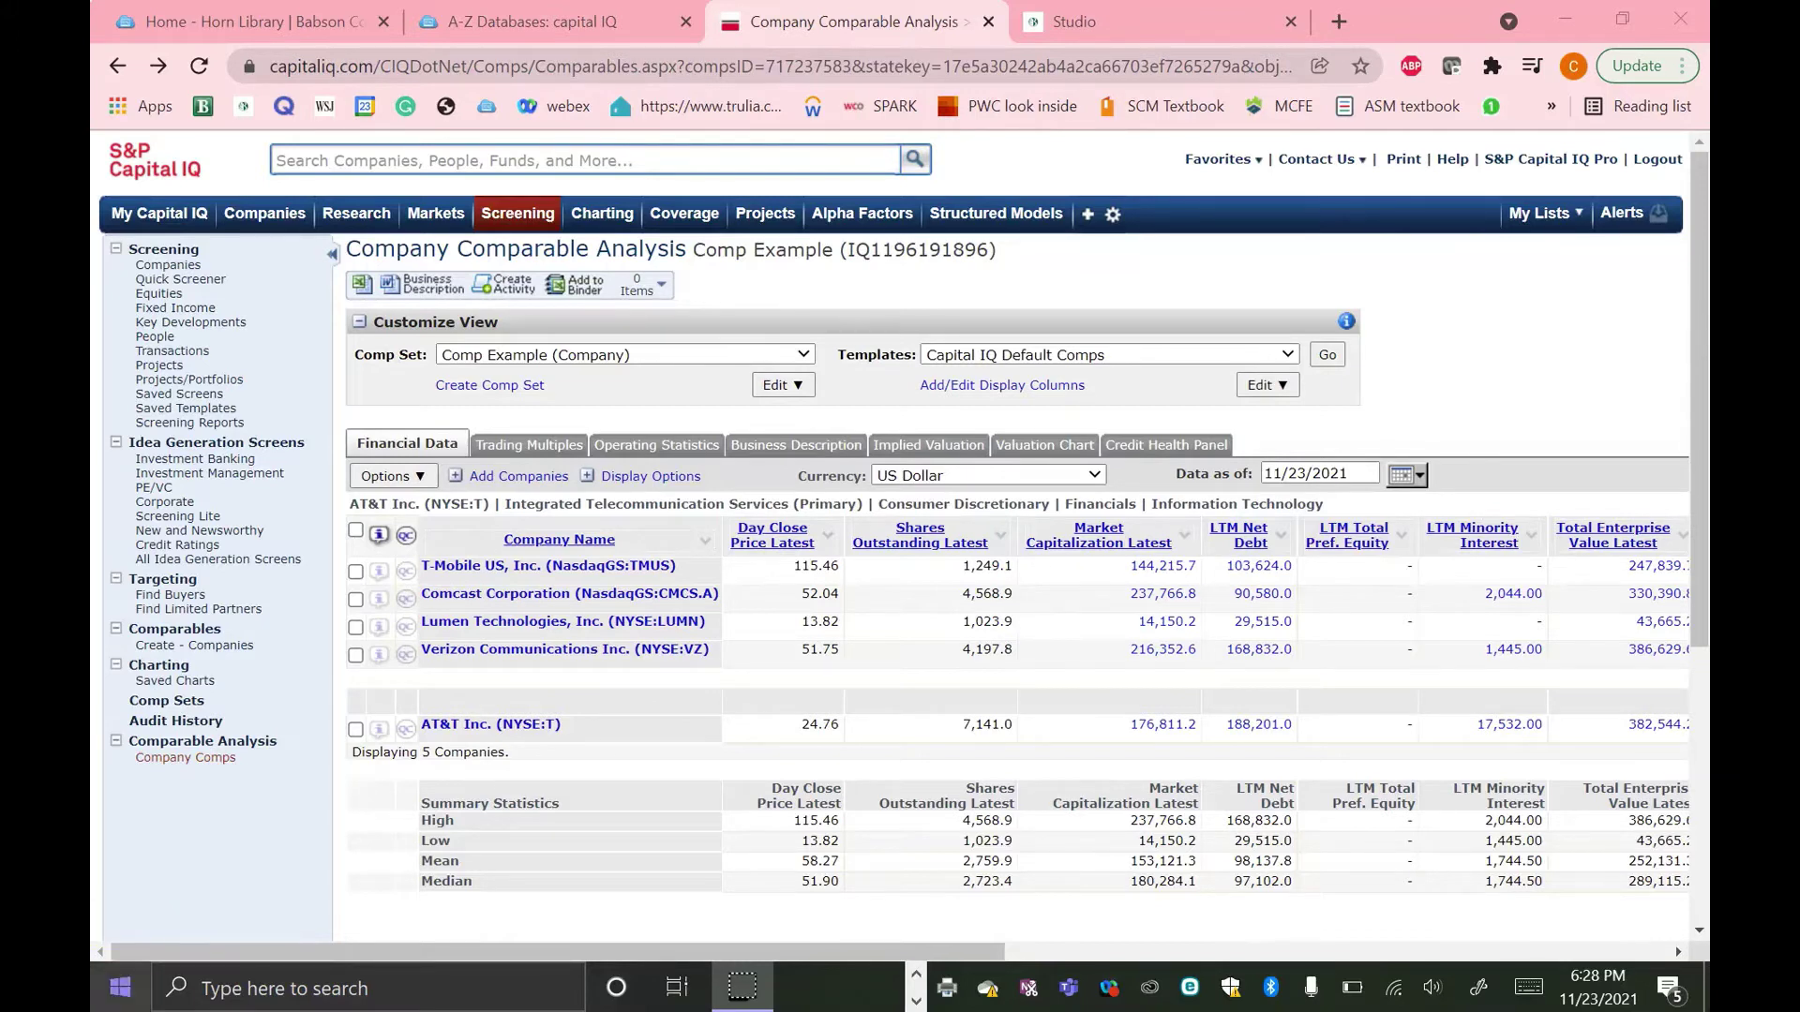
# Tick T-Mobile, Comcast, Lumen, Verizon and AT&T in the comps table, then open Options.
pyautogui.click(420, 477)
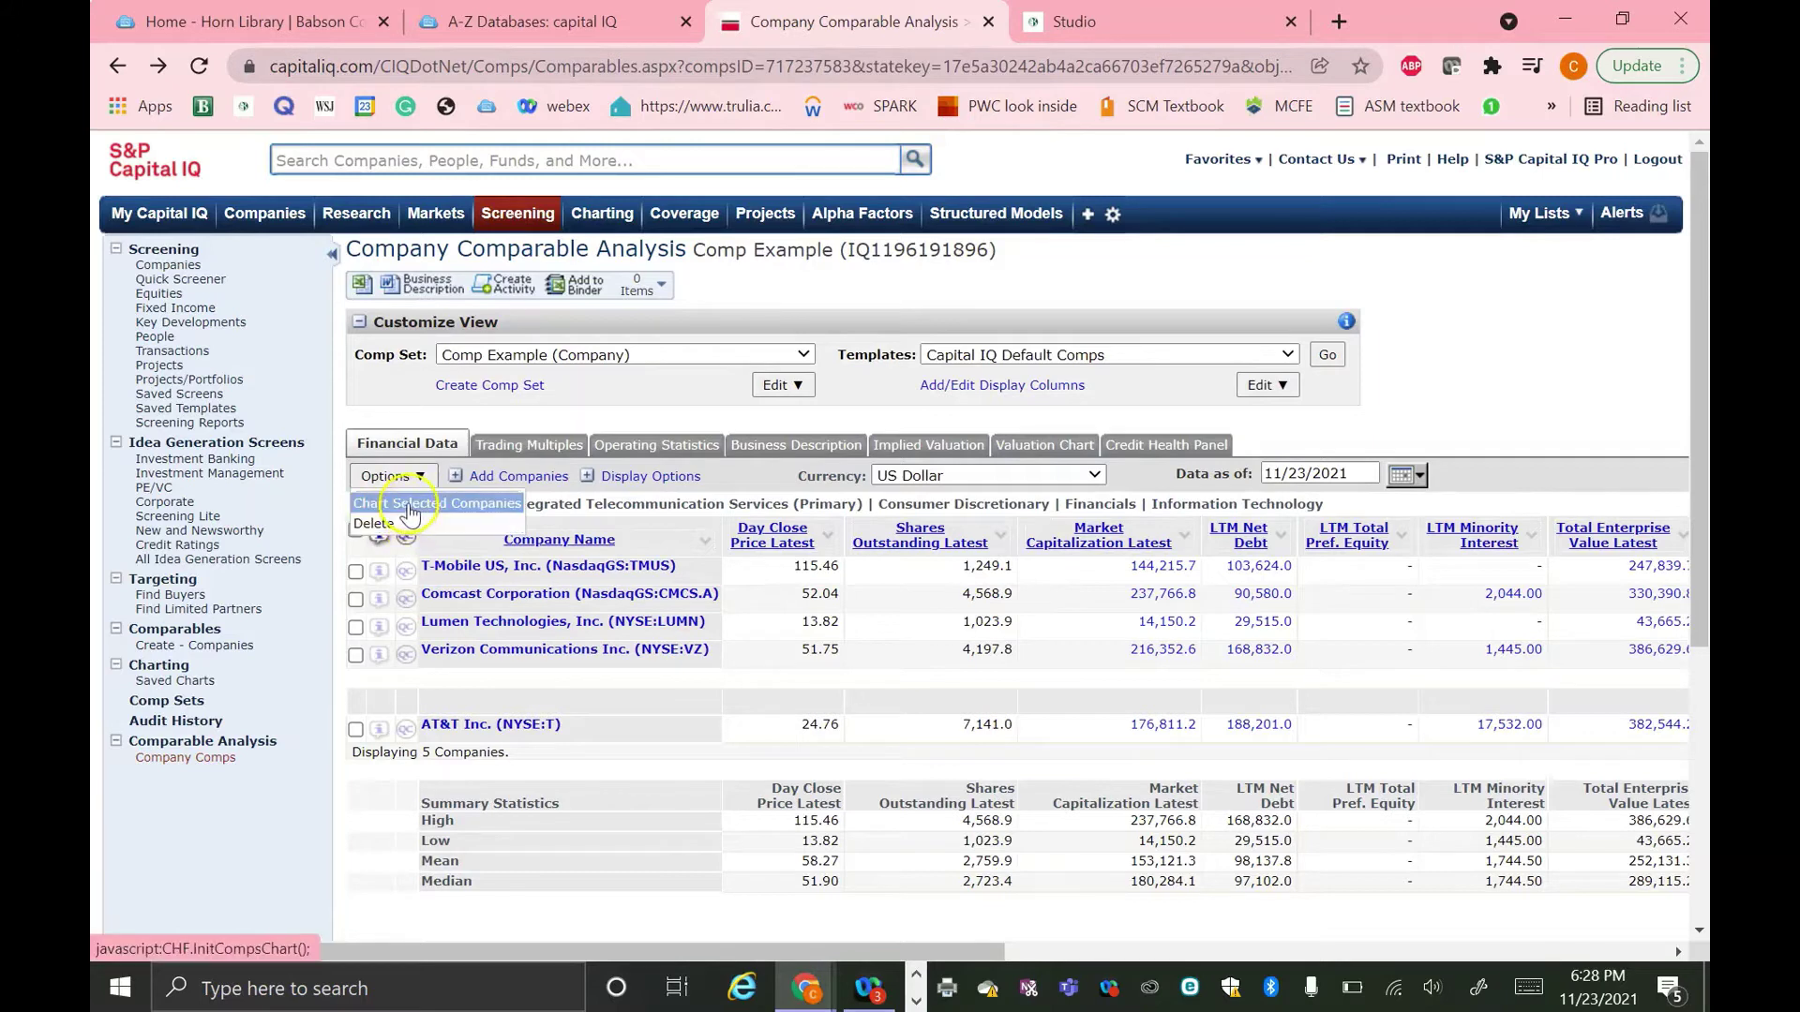
pyautogui.click(356, 571)
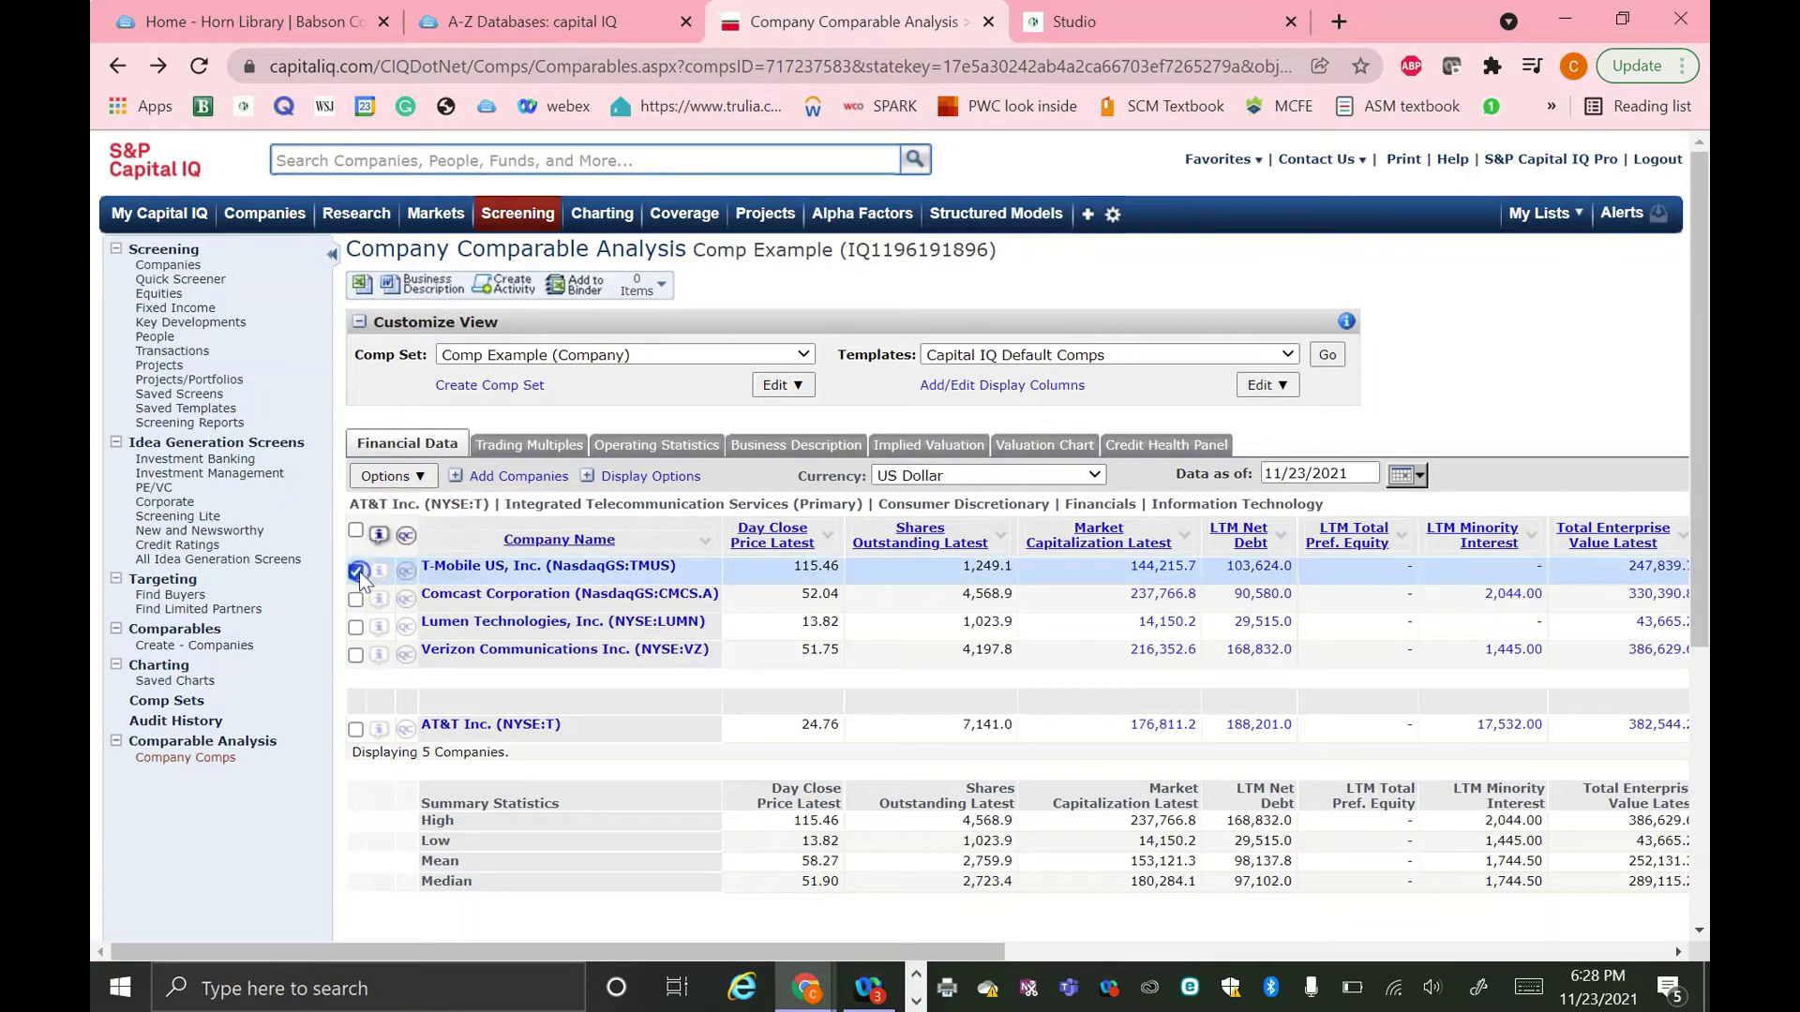
pyautogui.click(355, 599)
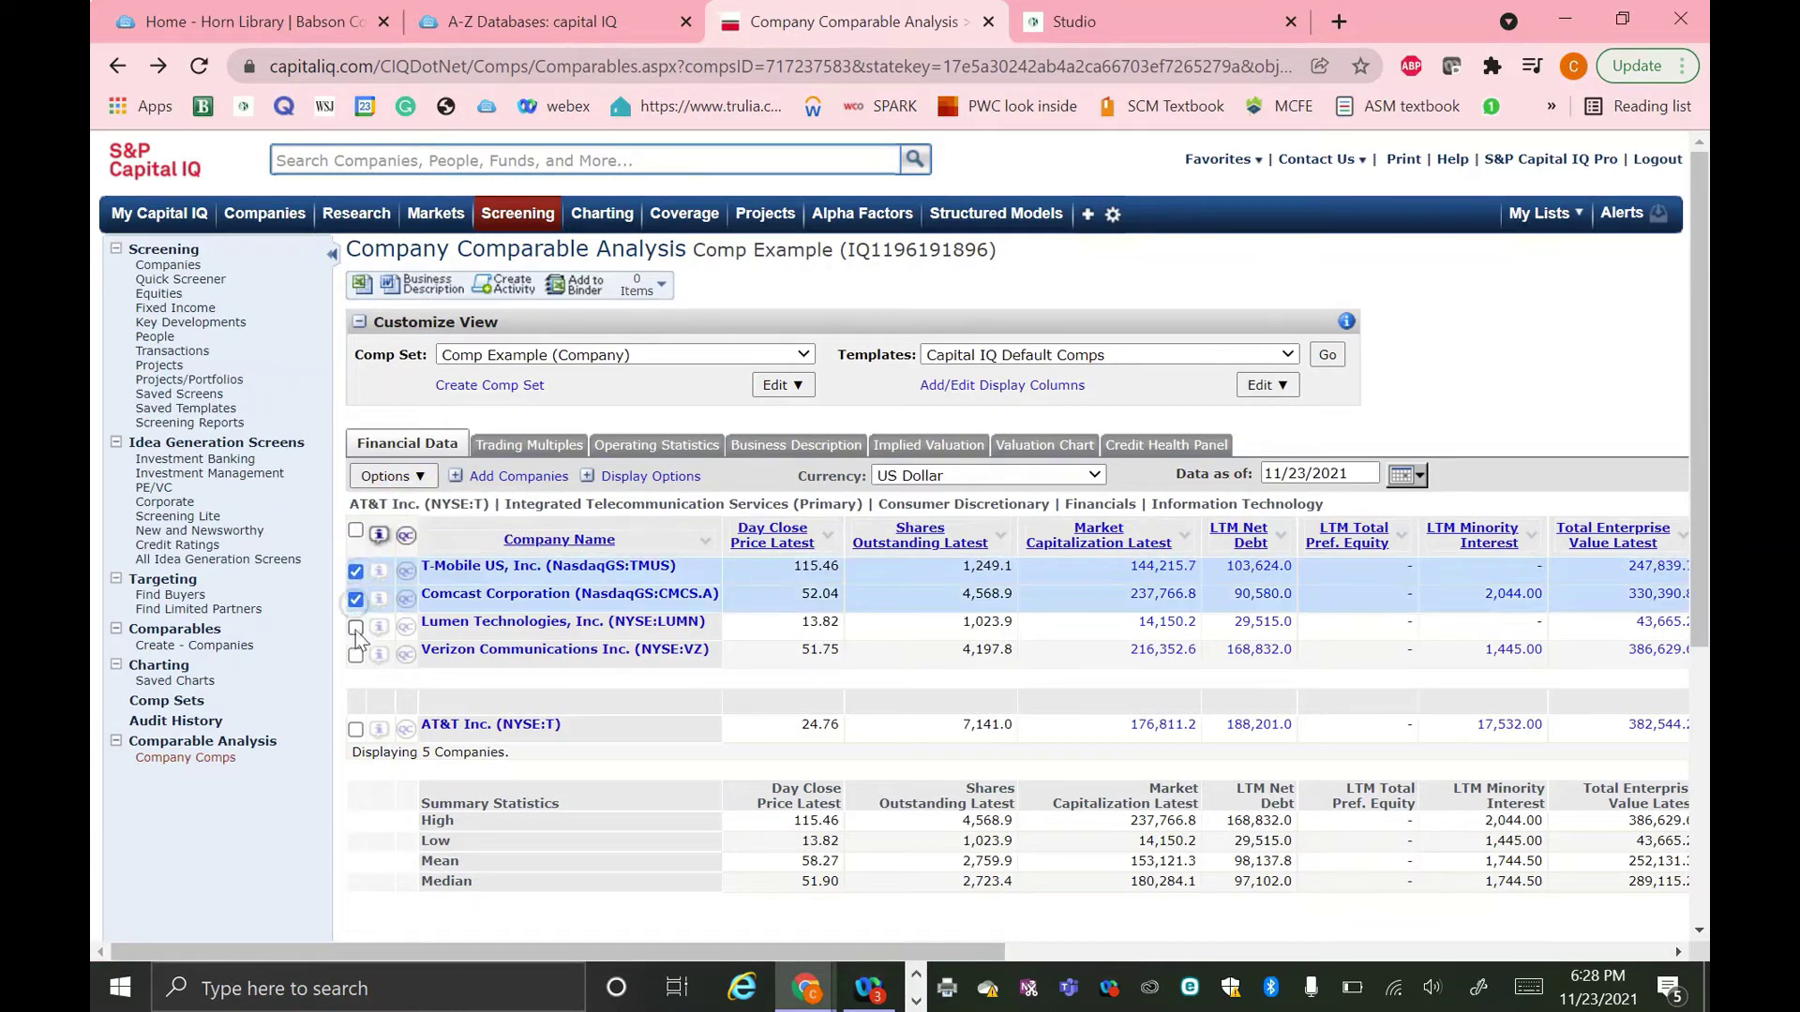
pyautogui.click(355, 627)
pyautogui.click(355, 655)
pyautogui.click(356, 729)
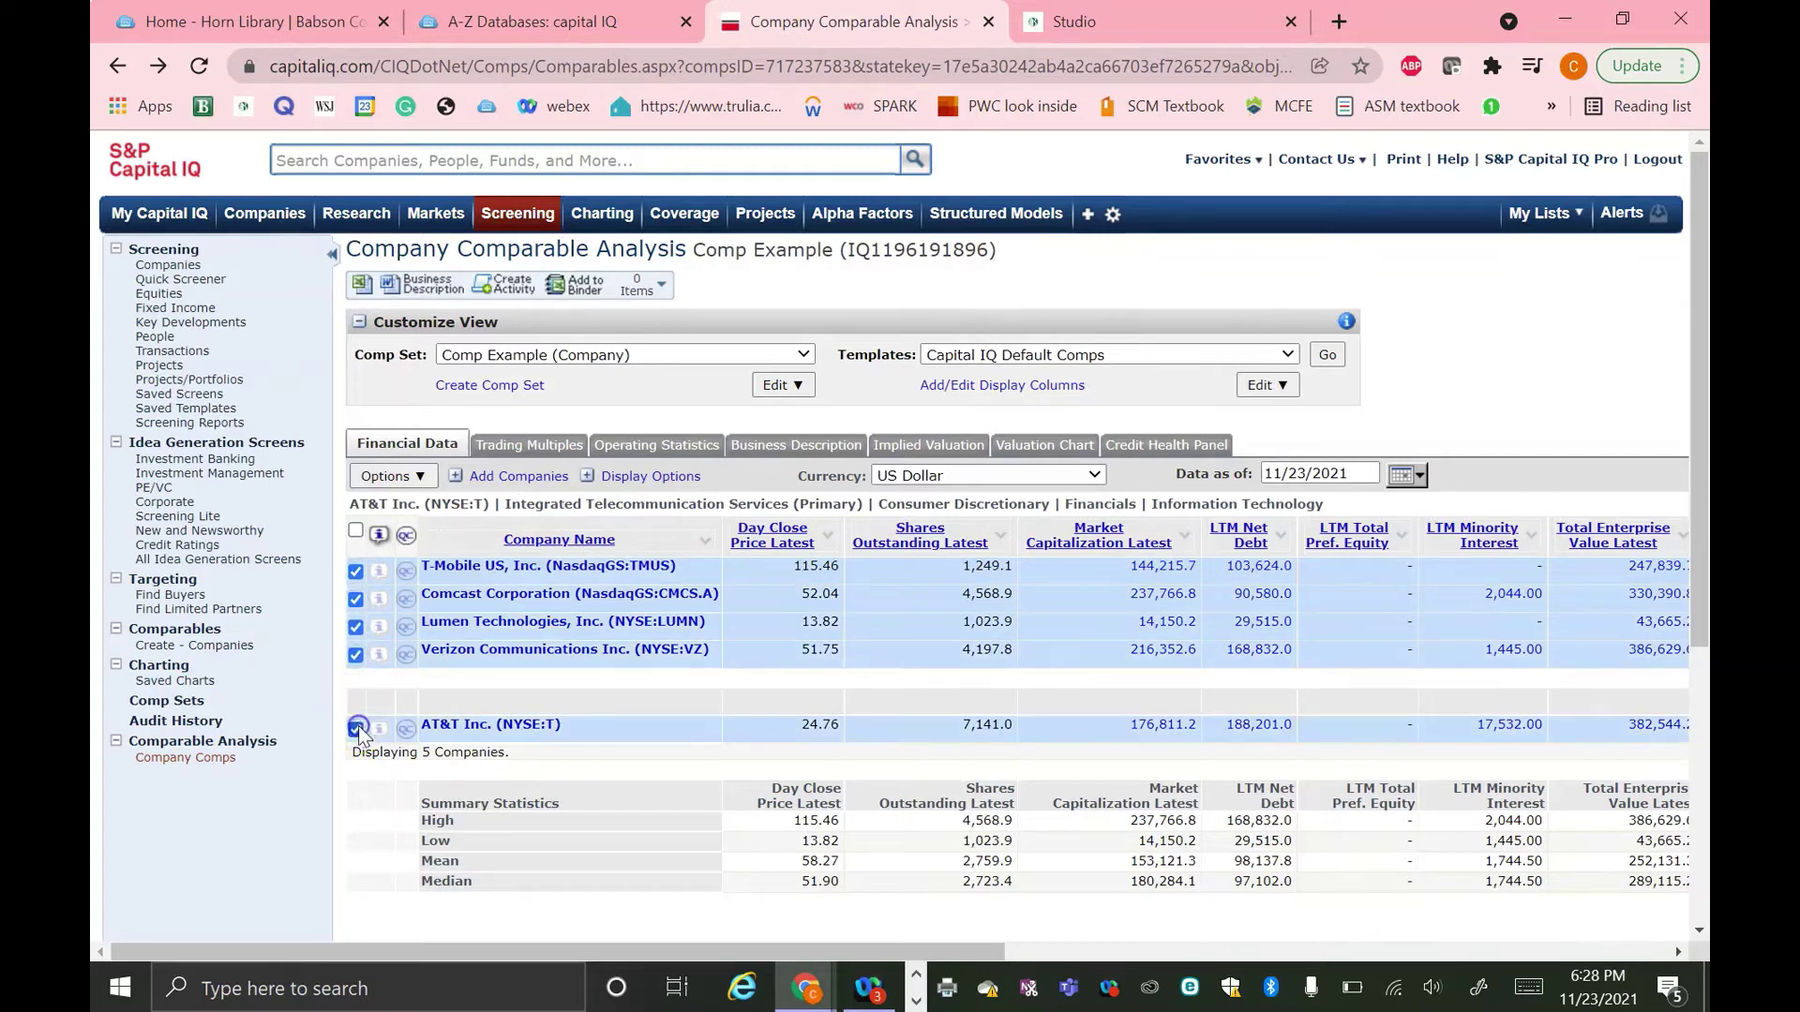
pyautogui.click(394, 477)
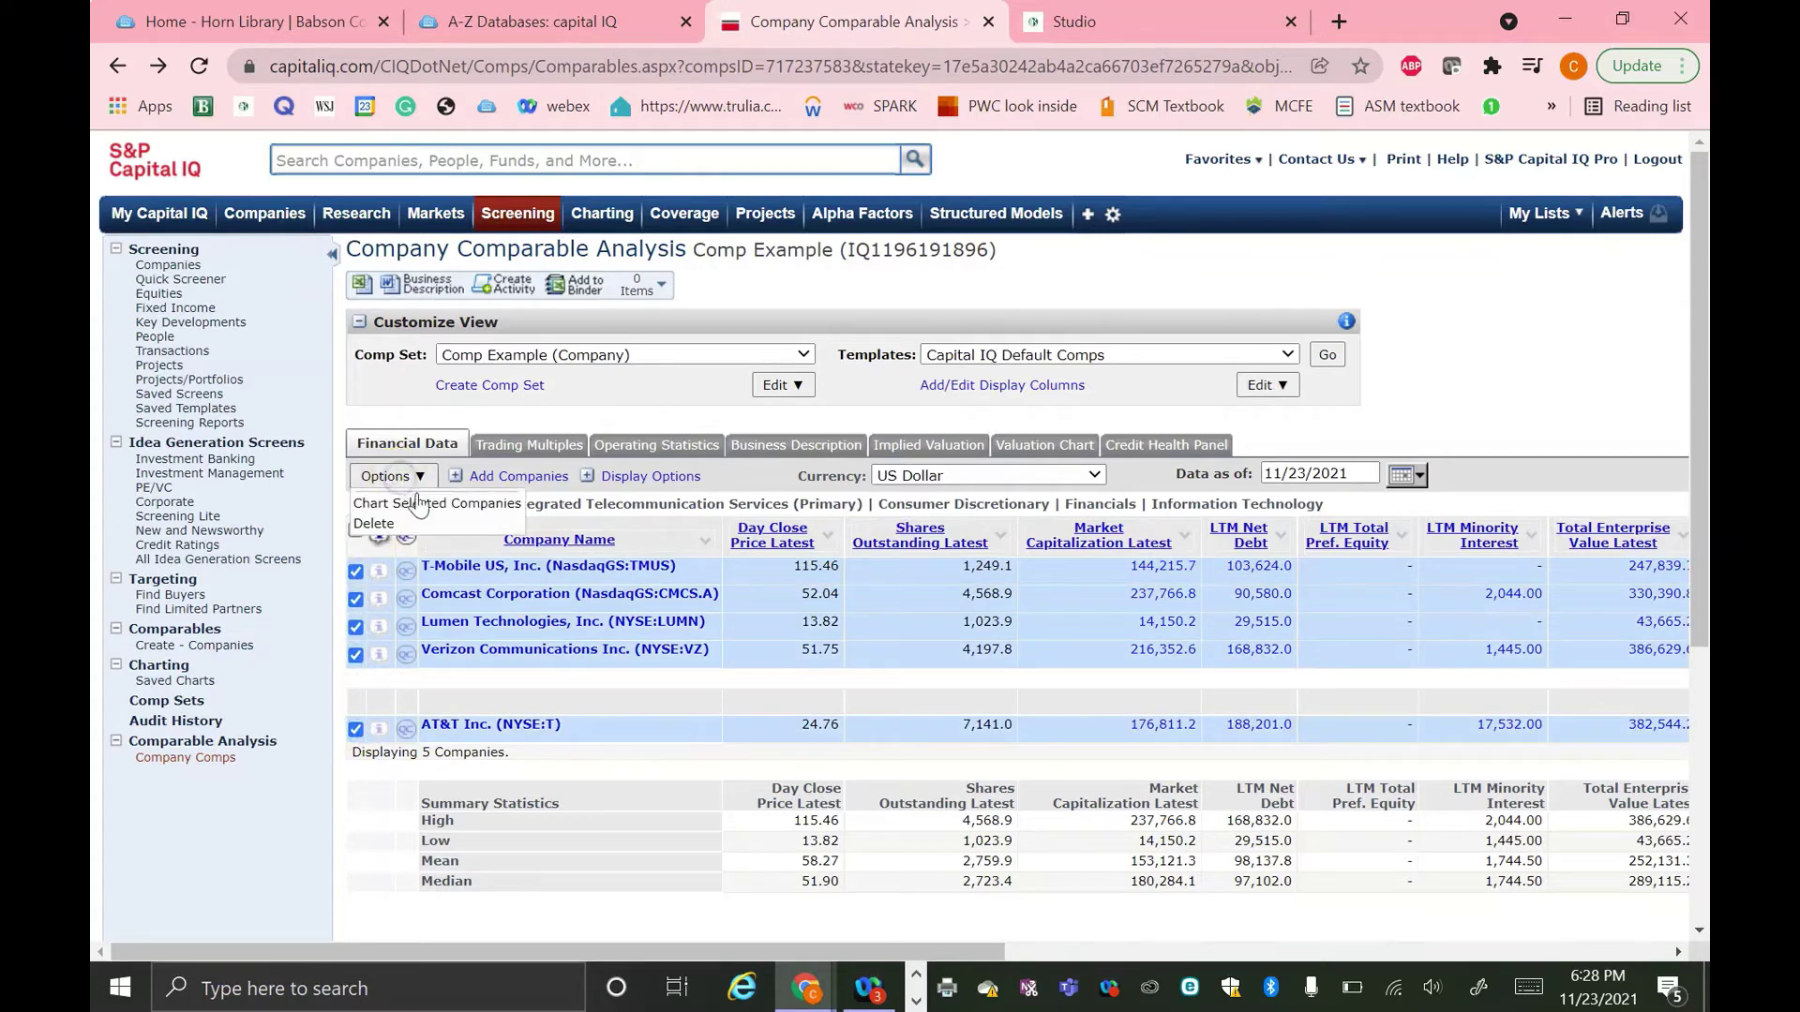
pyautogui.click(421, 505)
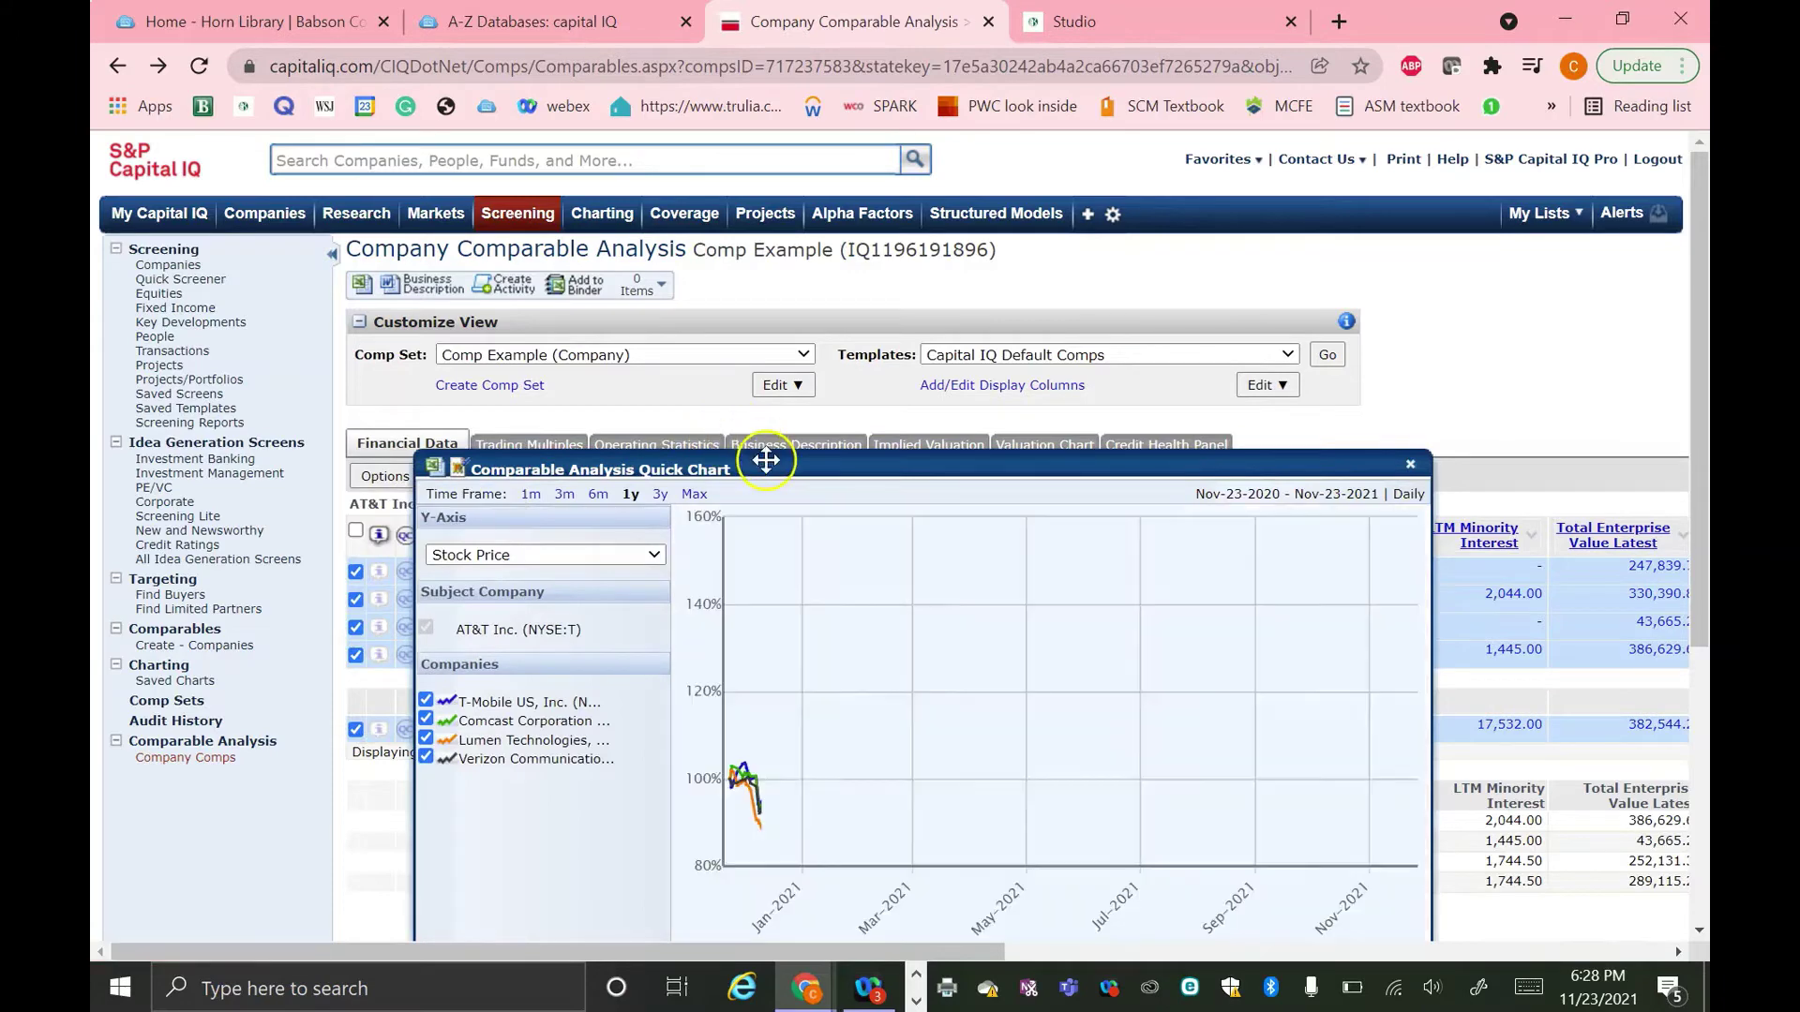
pyautogui.moveTo(766, 459); pyautogui.dragTo(774, 272)
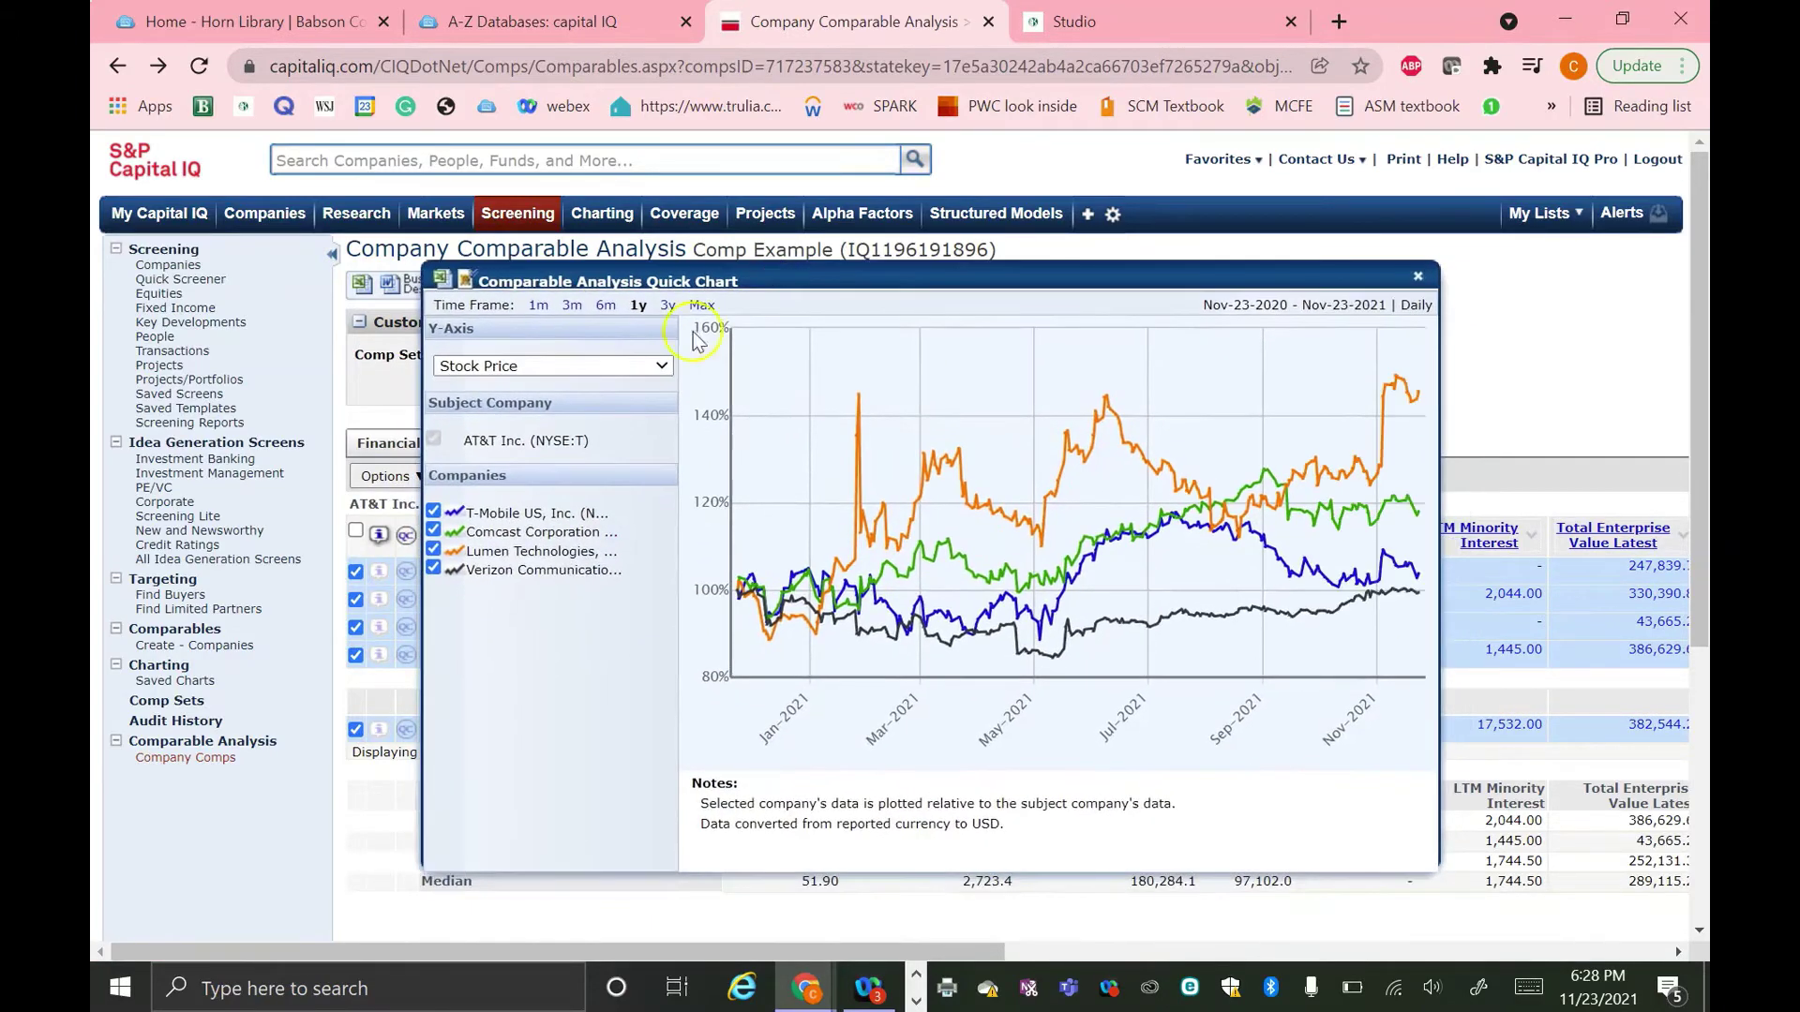
pyautogui.click(645, 365)
pyautogui.click(605, 446)
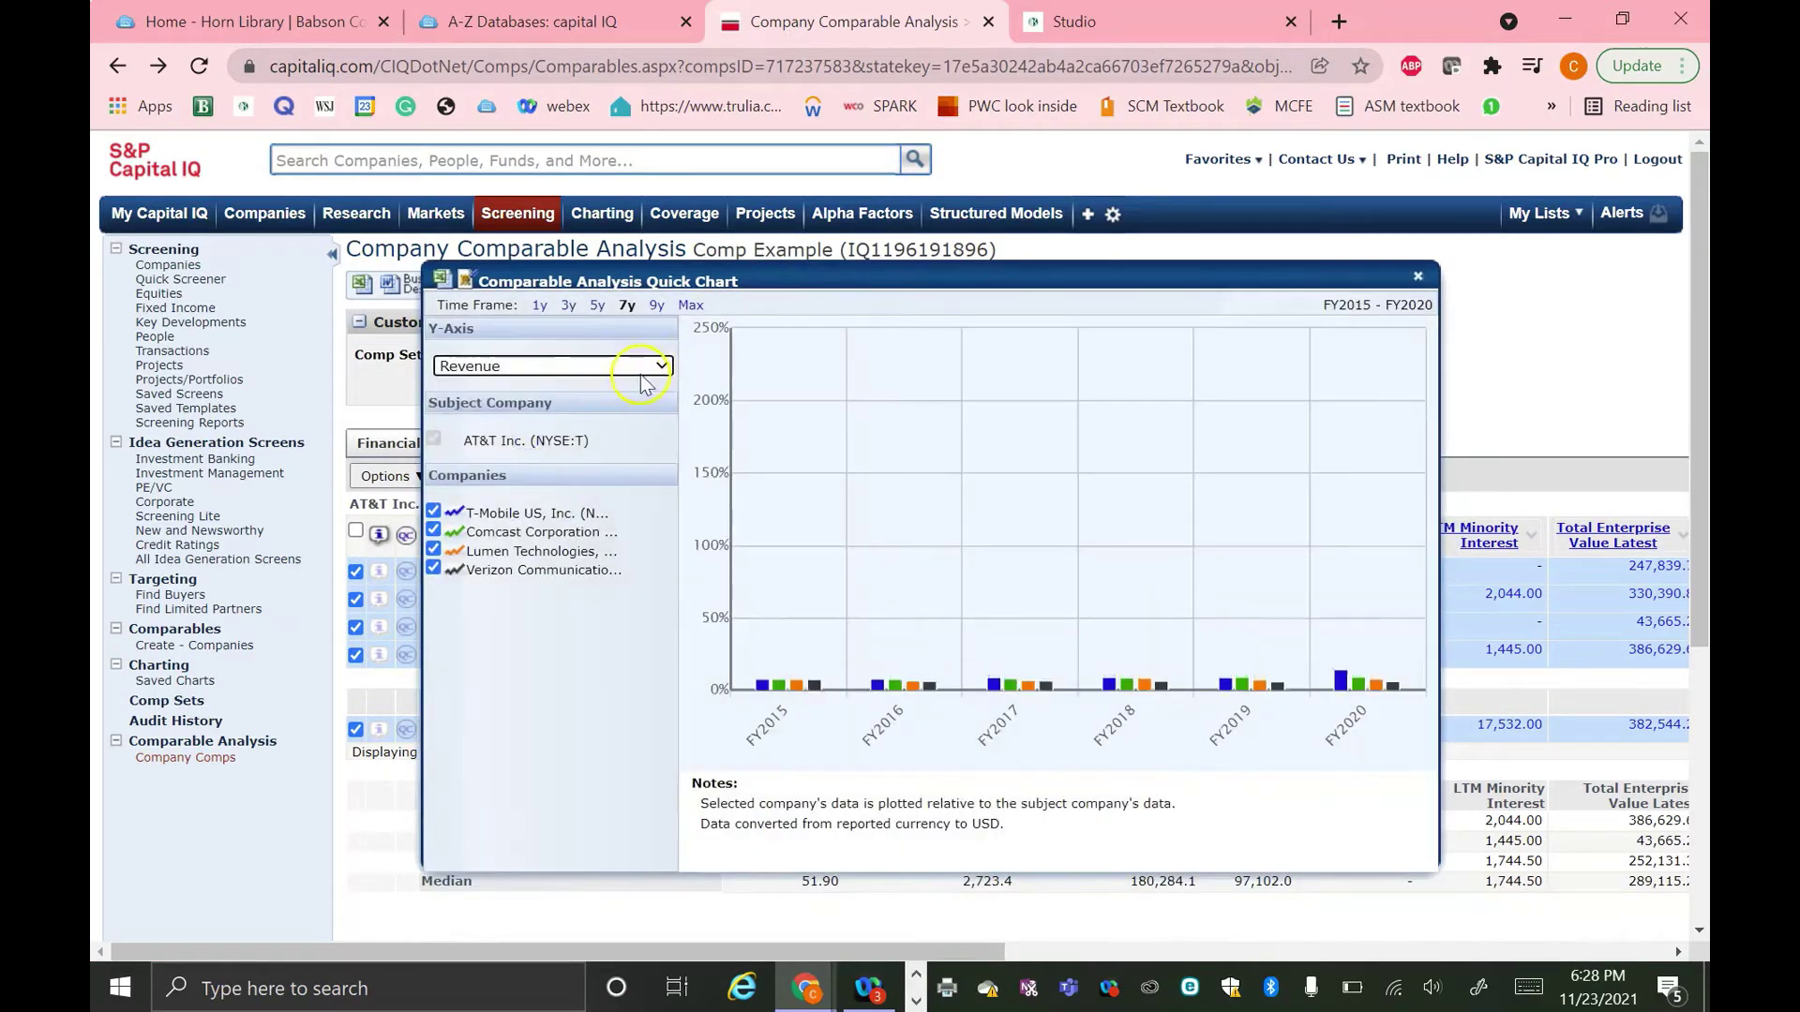
pyautogui.click(645, 367)
pyautogui.click(605, 477)
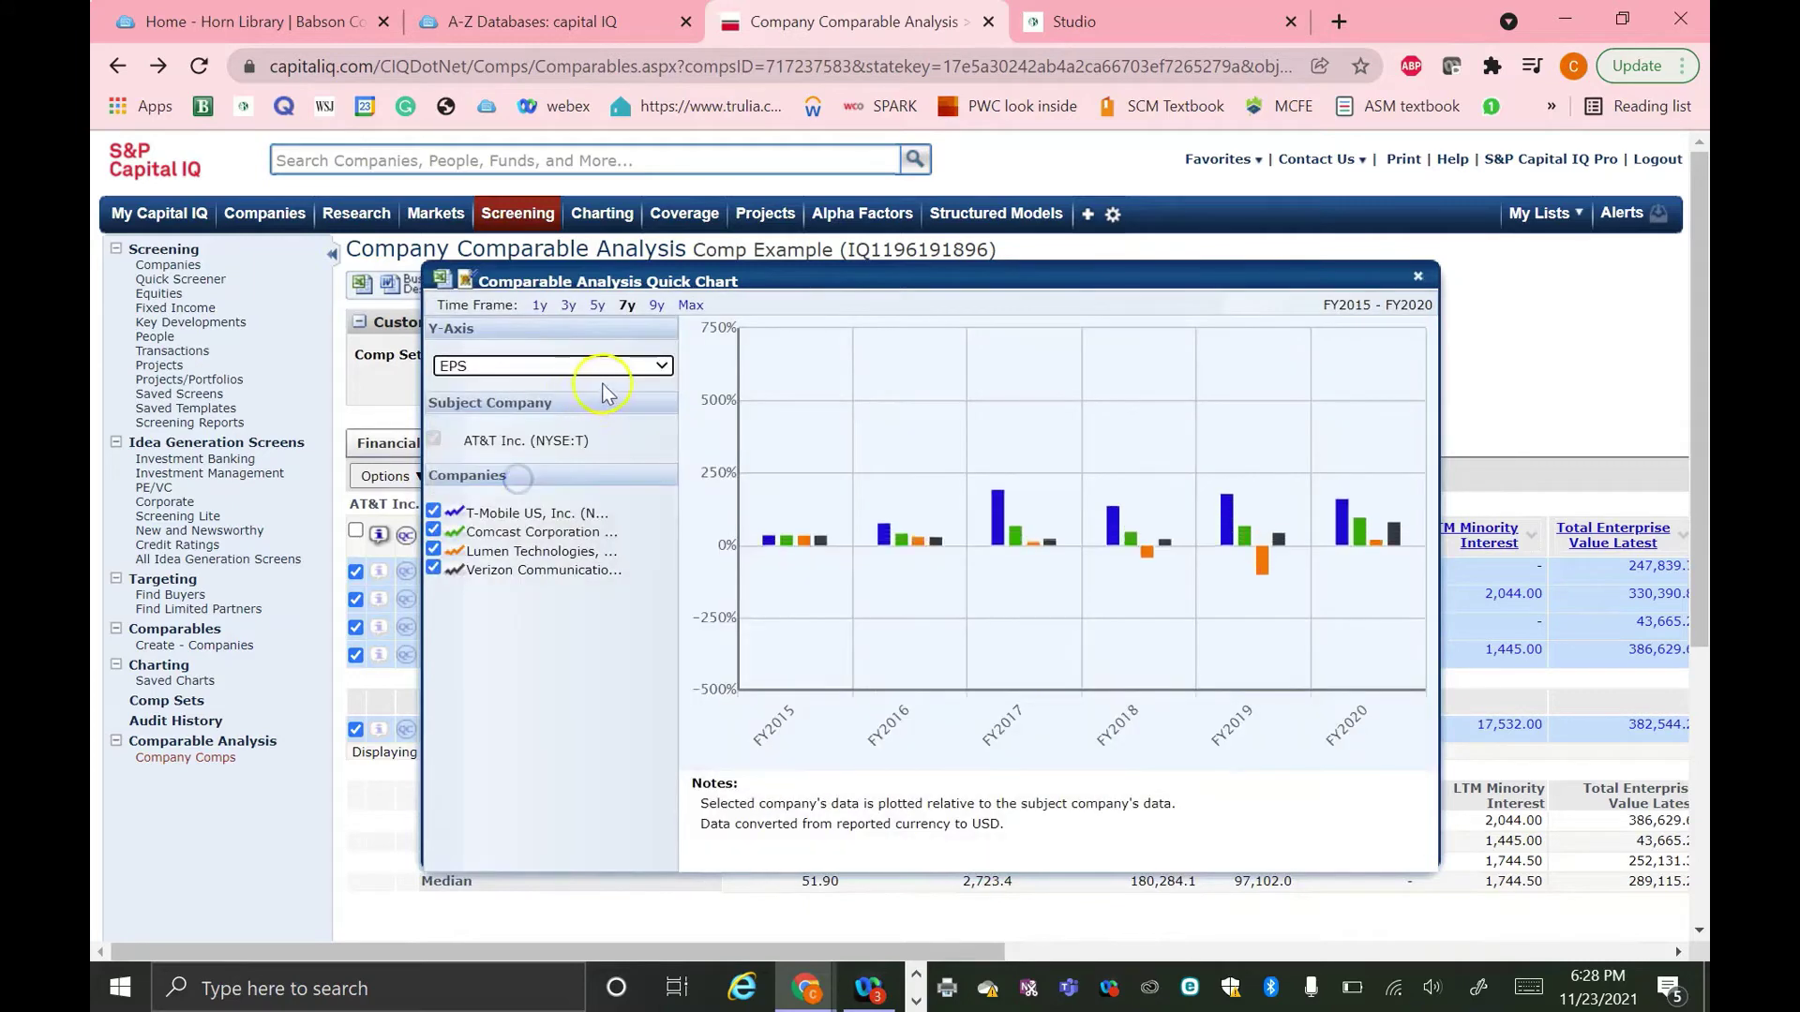
pyautogui.click(618, 367)
pyautogui.click(522, 511)
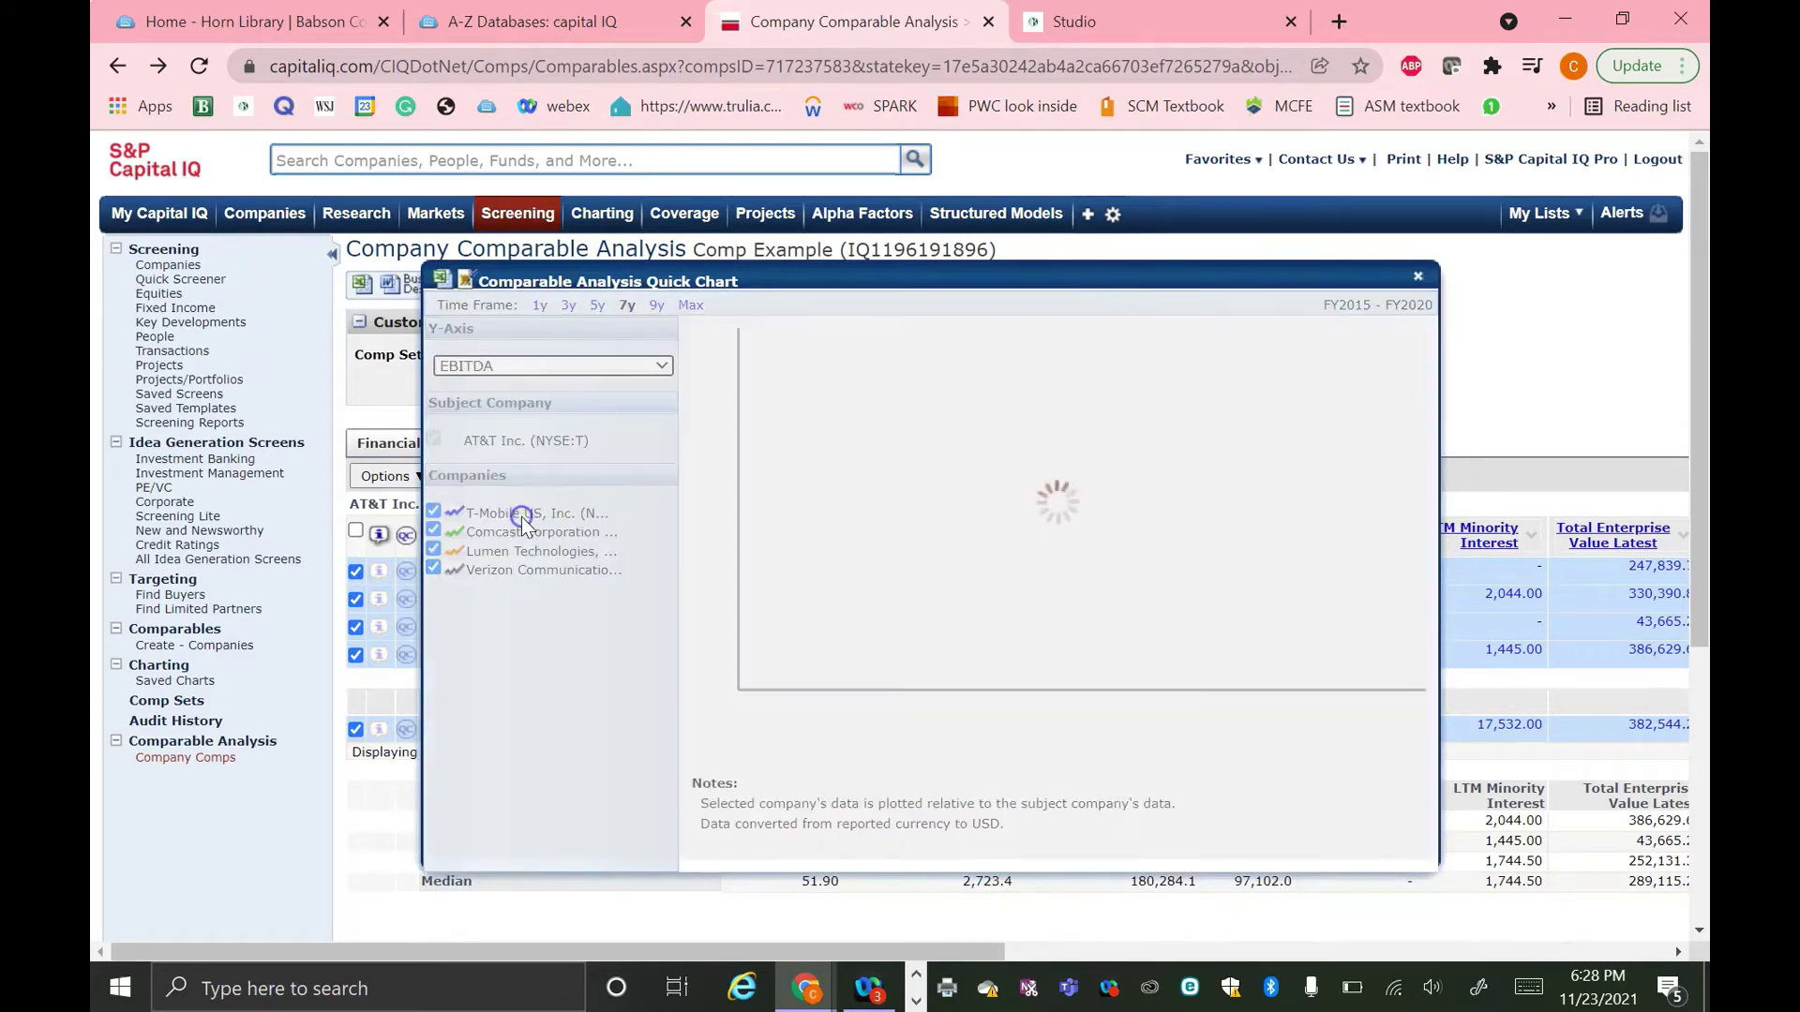
pyautogui.click(569, 304)
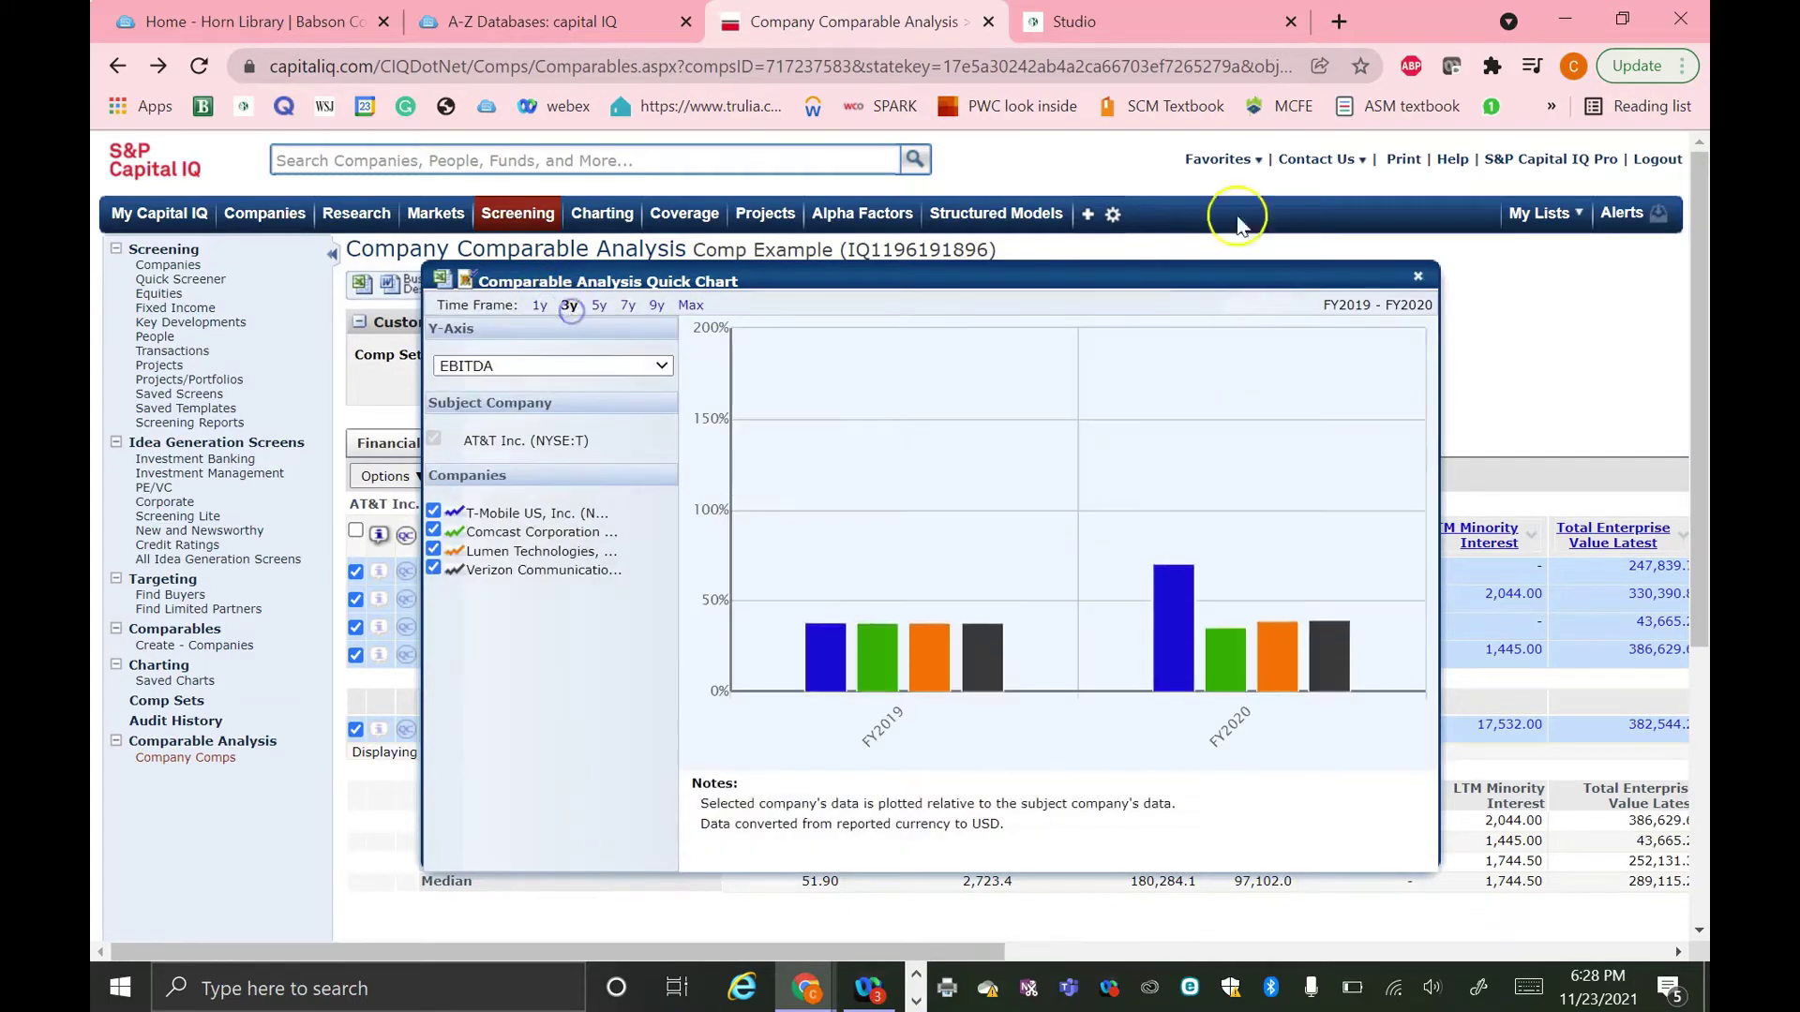
pyautogui.click(1418, 276)
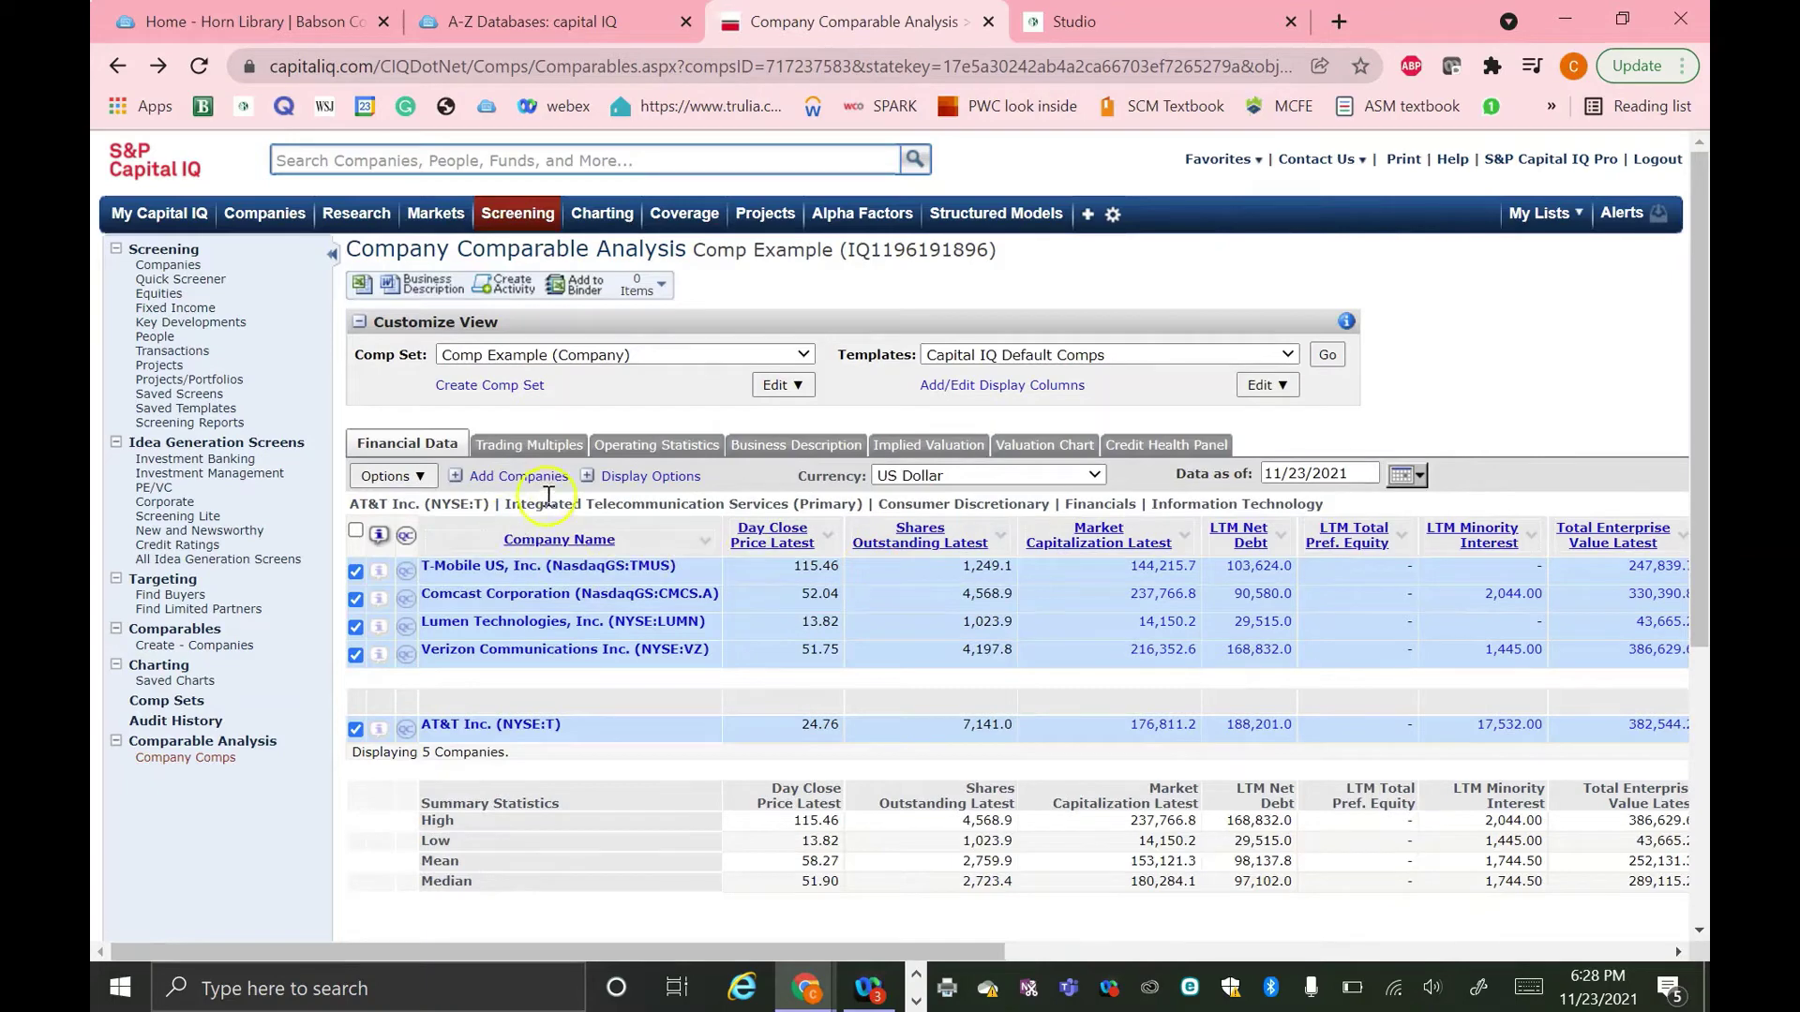
# Try Across Columns, revert to Down Rows, keep periodic items on Custom, and refresh the table.
pyautogui.moveTo(433, 542)
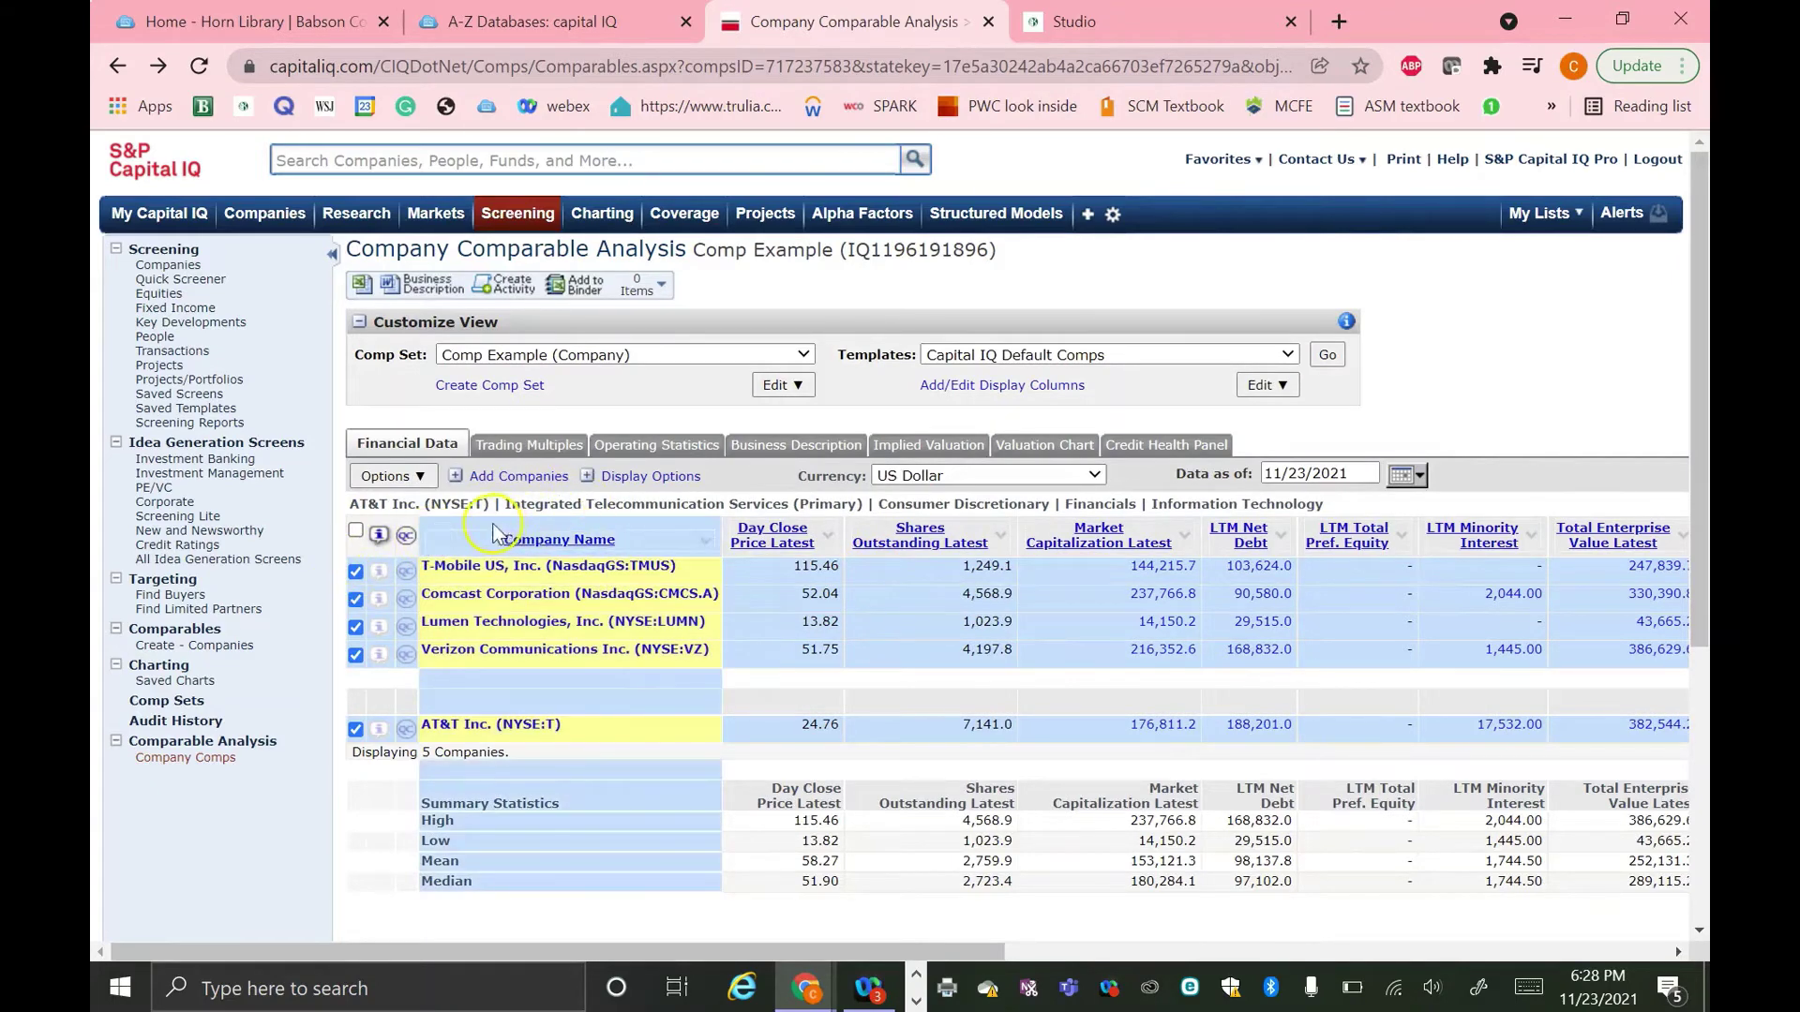
pyautogui.click(648, 476)
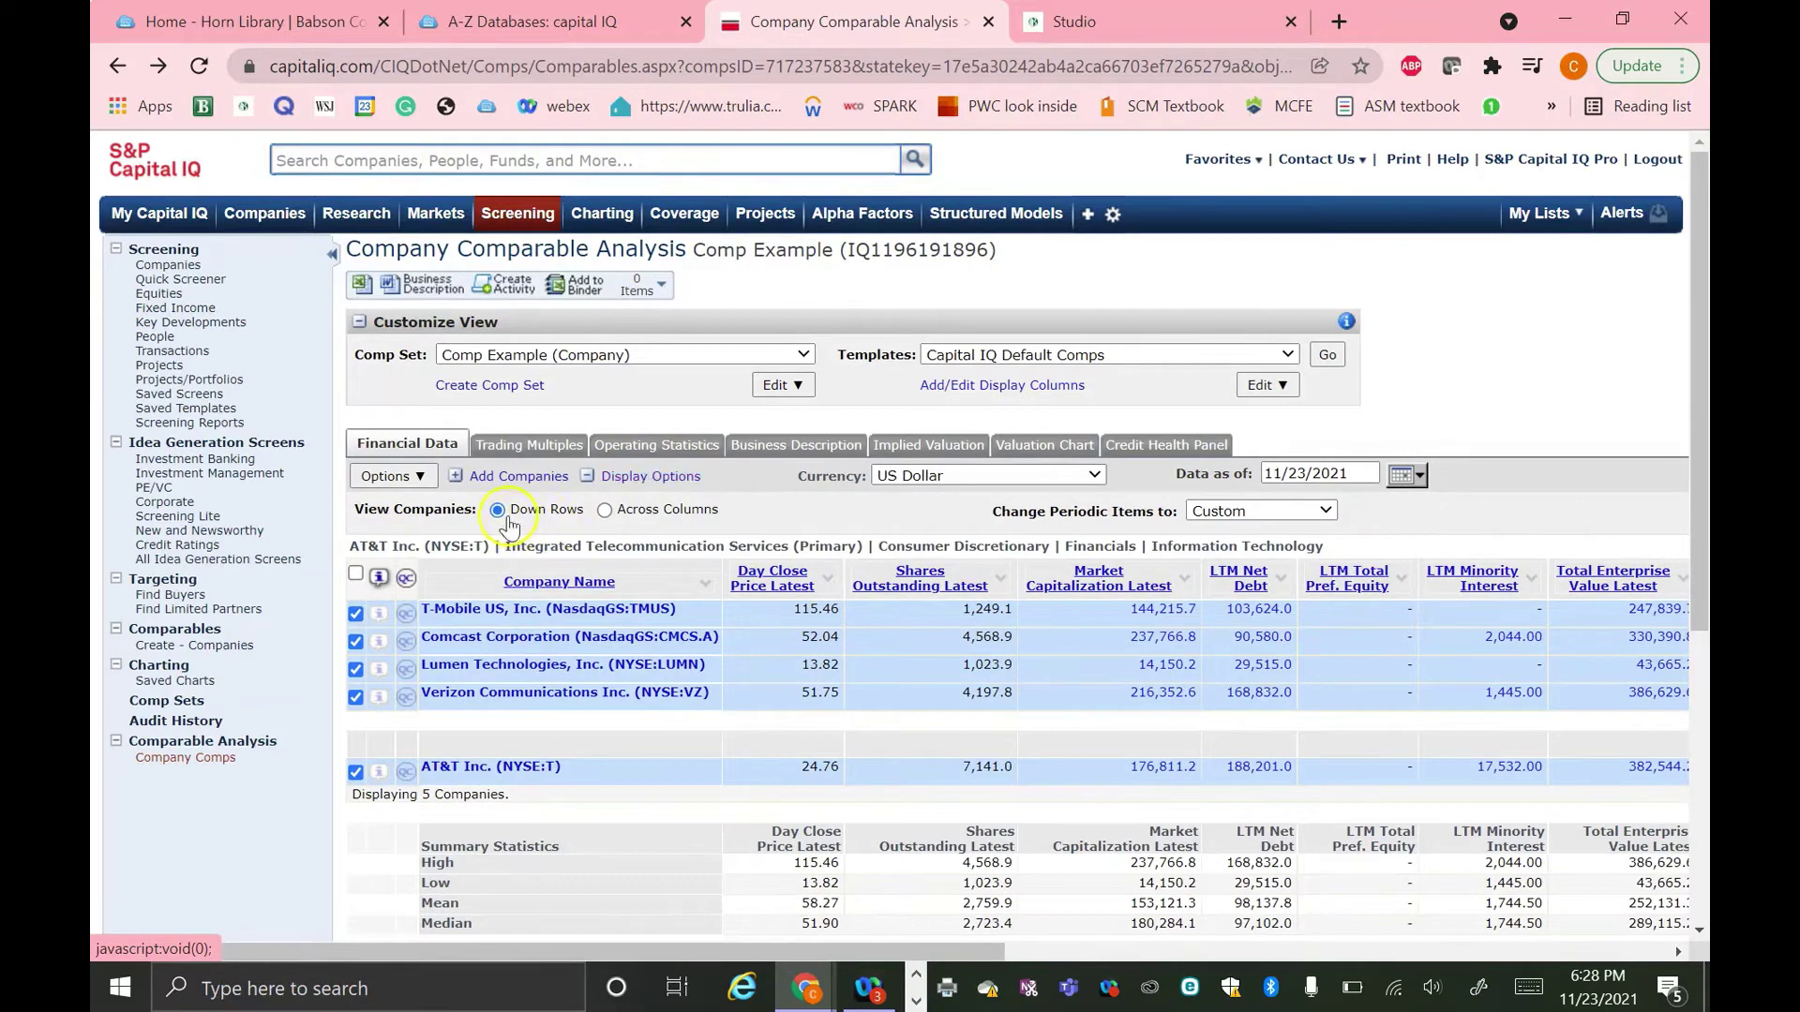
pyautogui.click(604, 511)
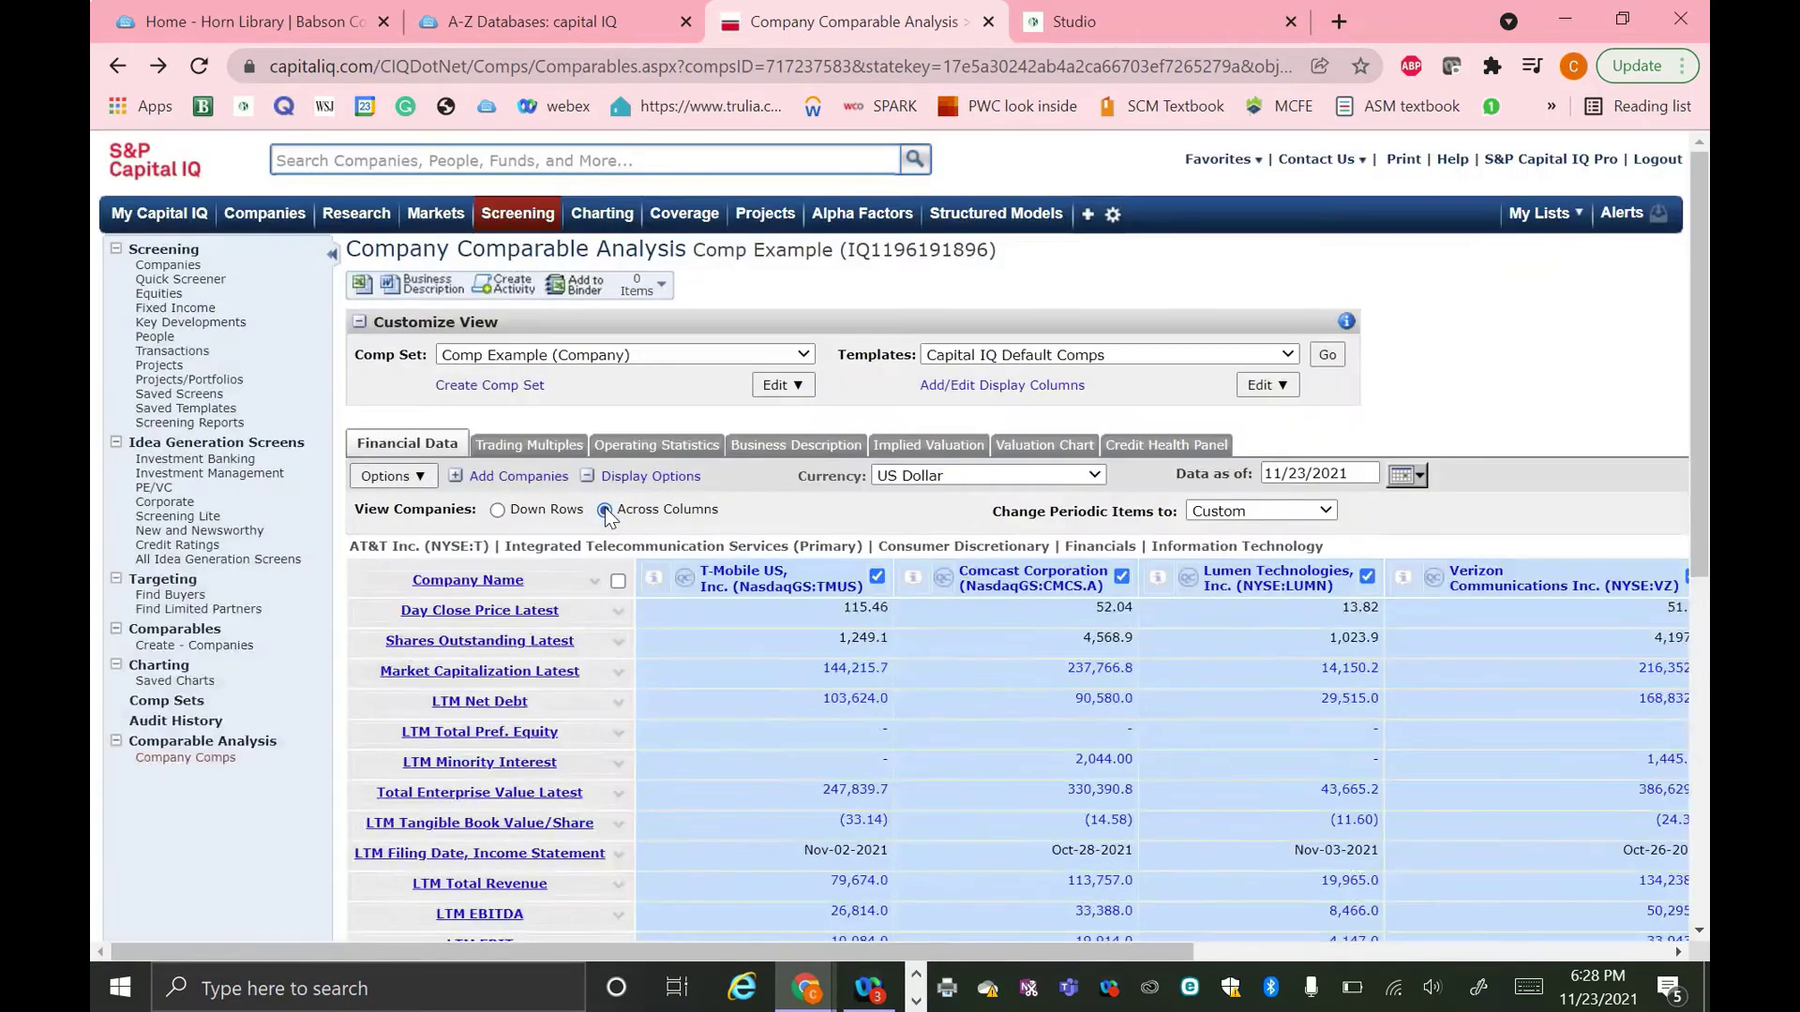
pyautogui.click(496, 510)
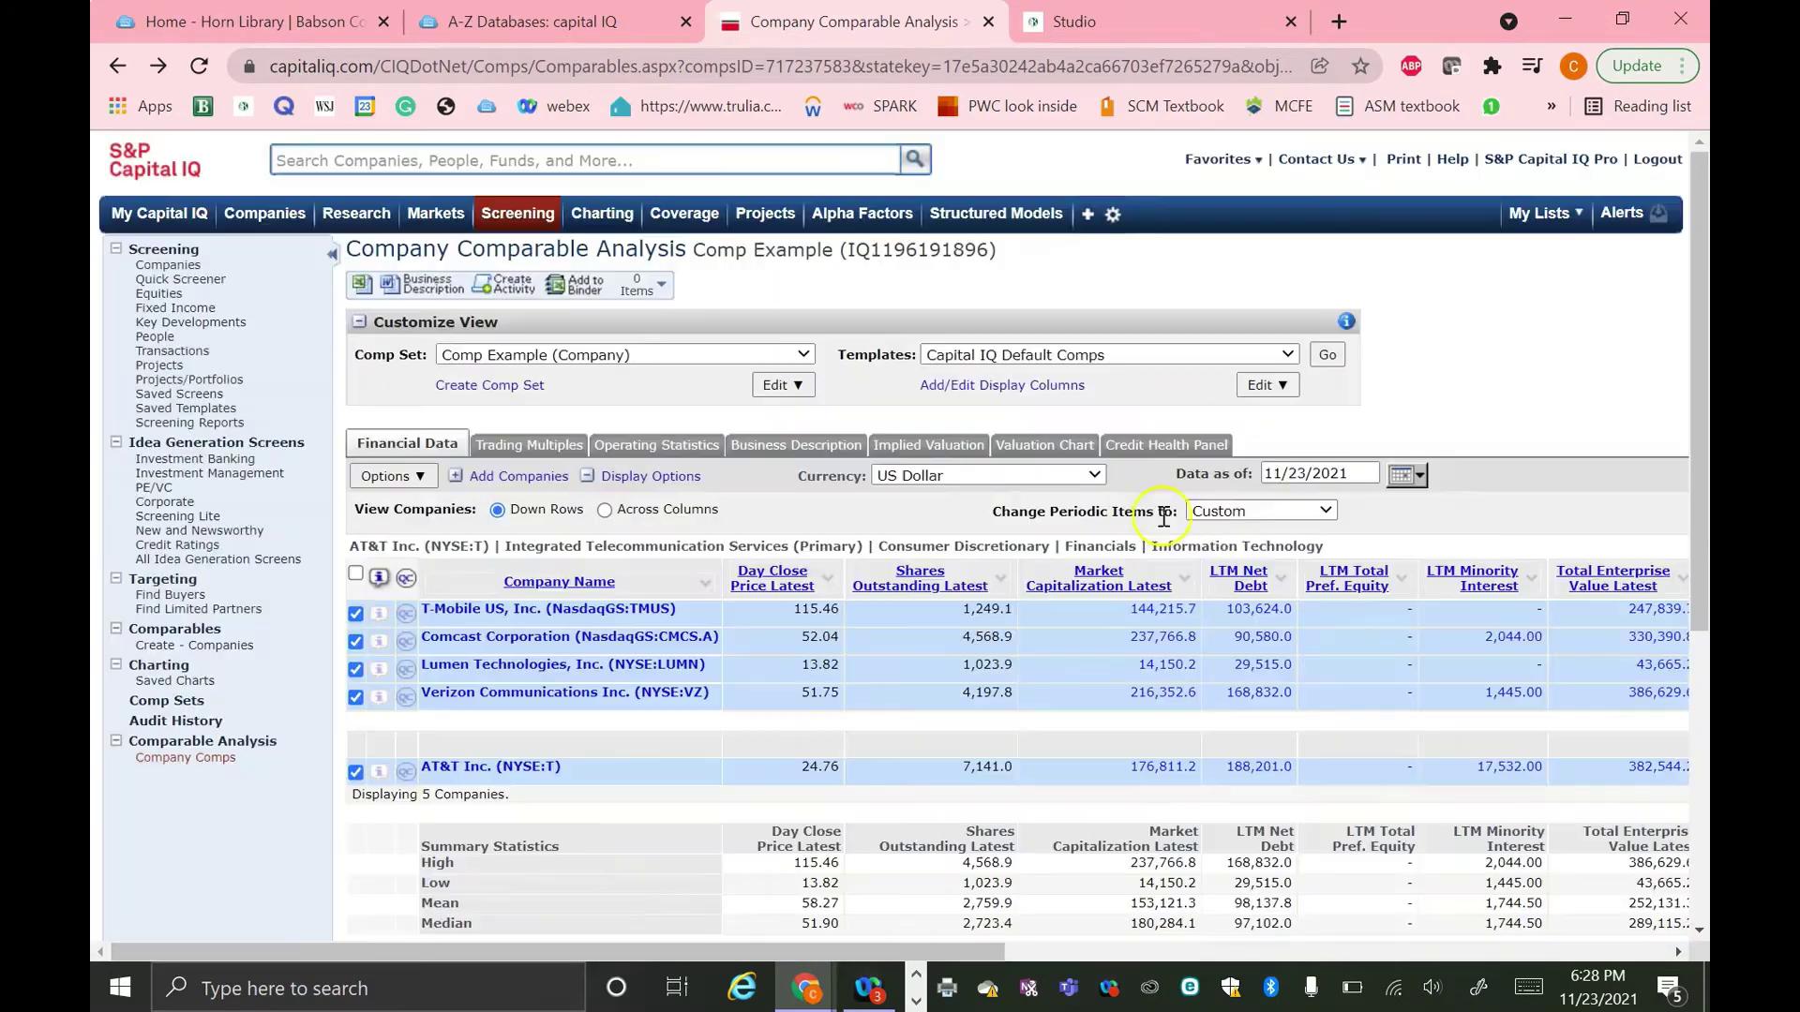
pyautogui.click(1261, 511)
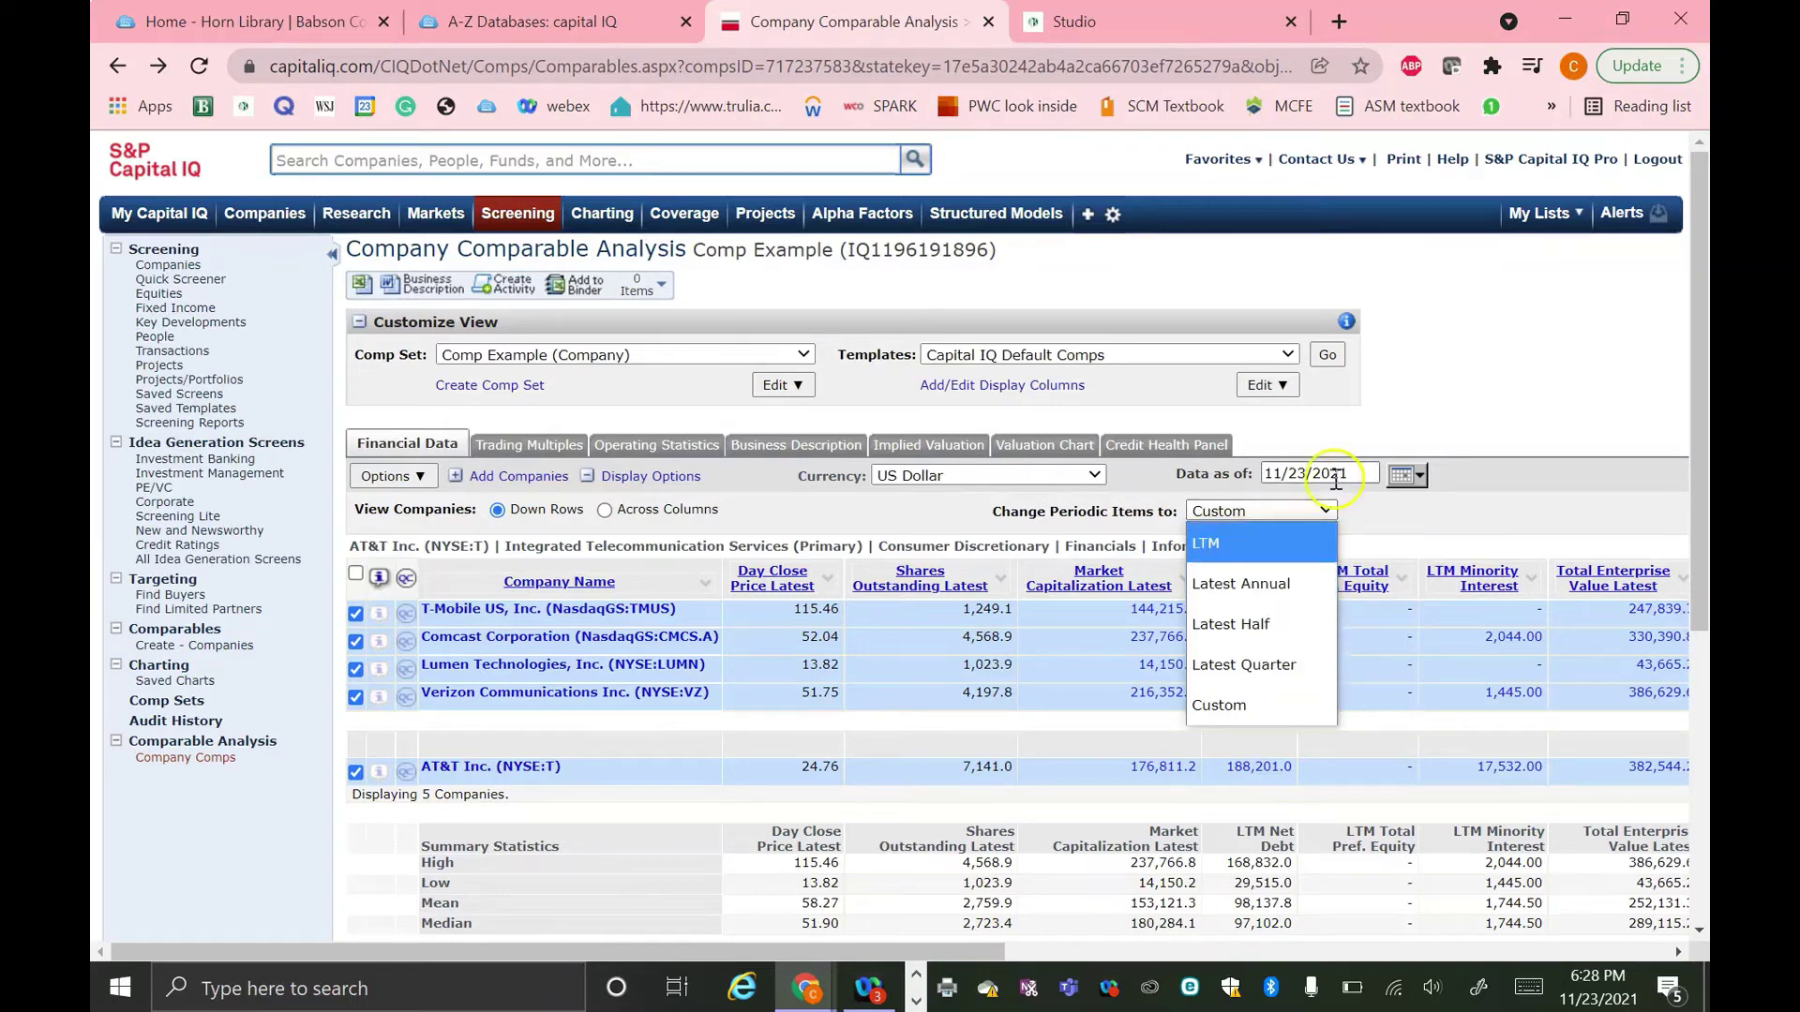
pyautogui.click(1474, 494)
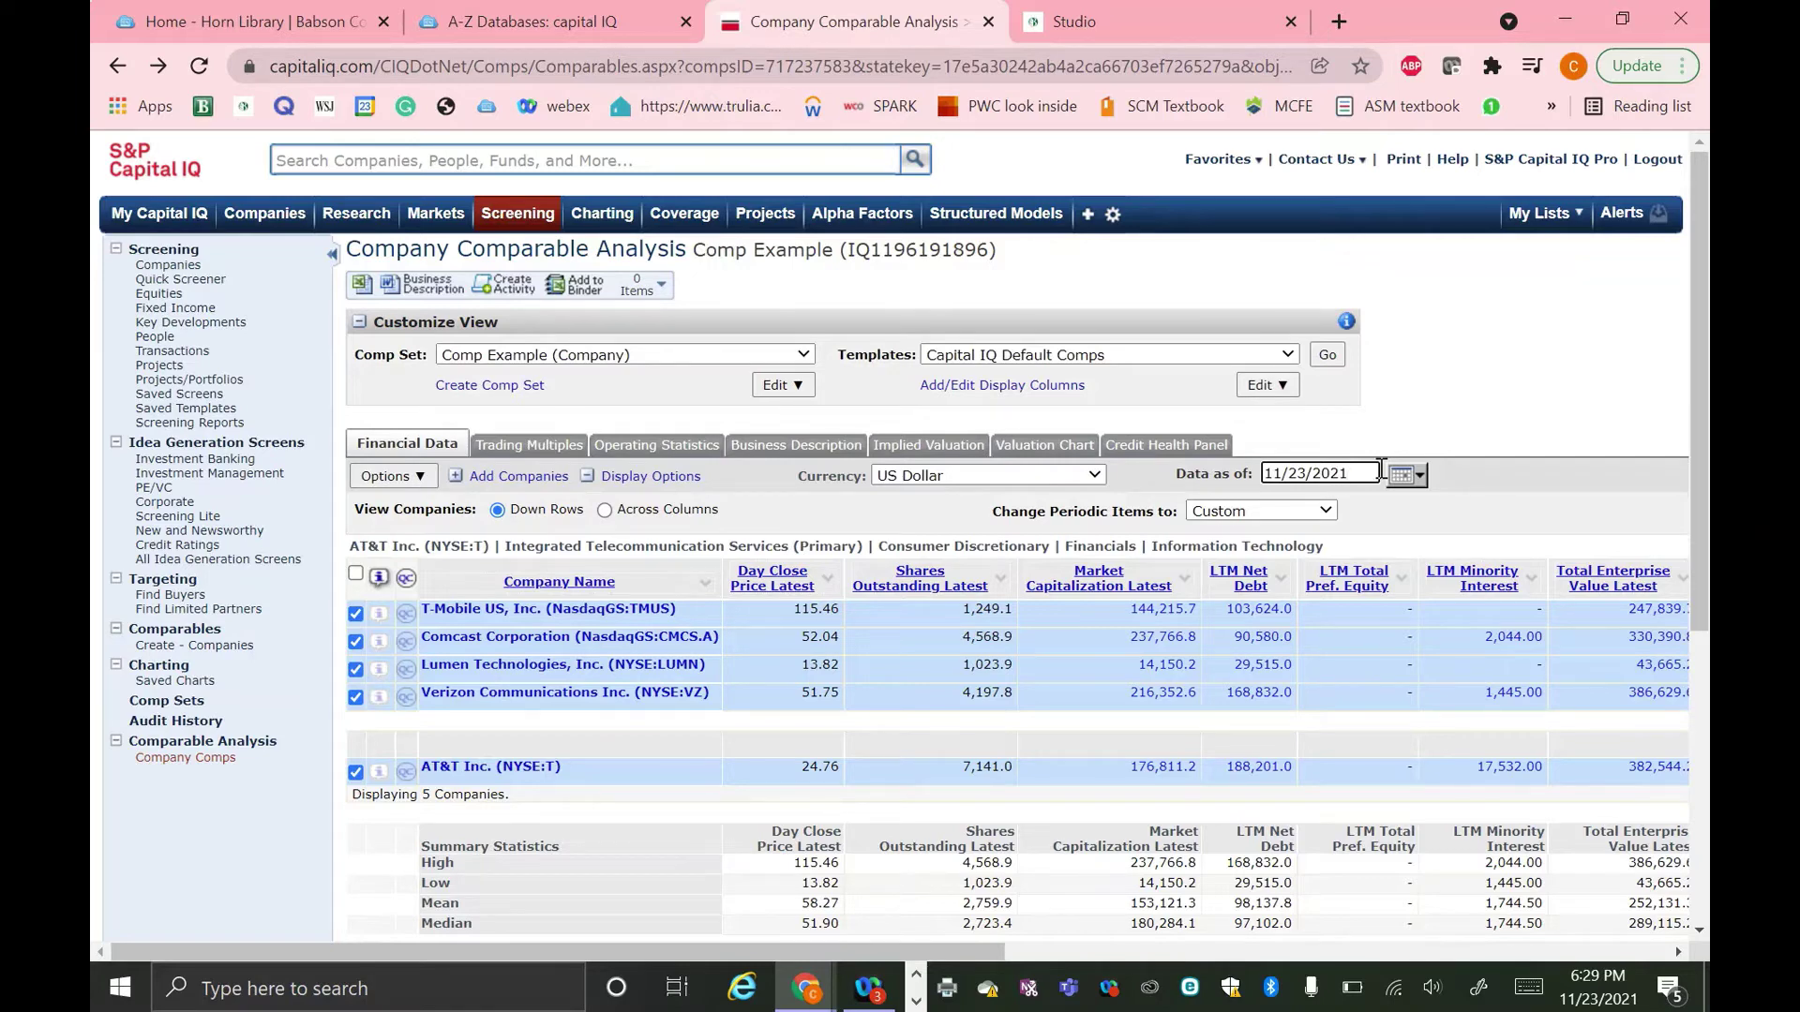
pyautogui.click(1488, 470)
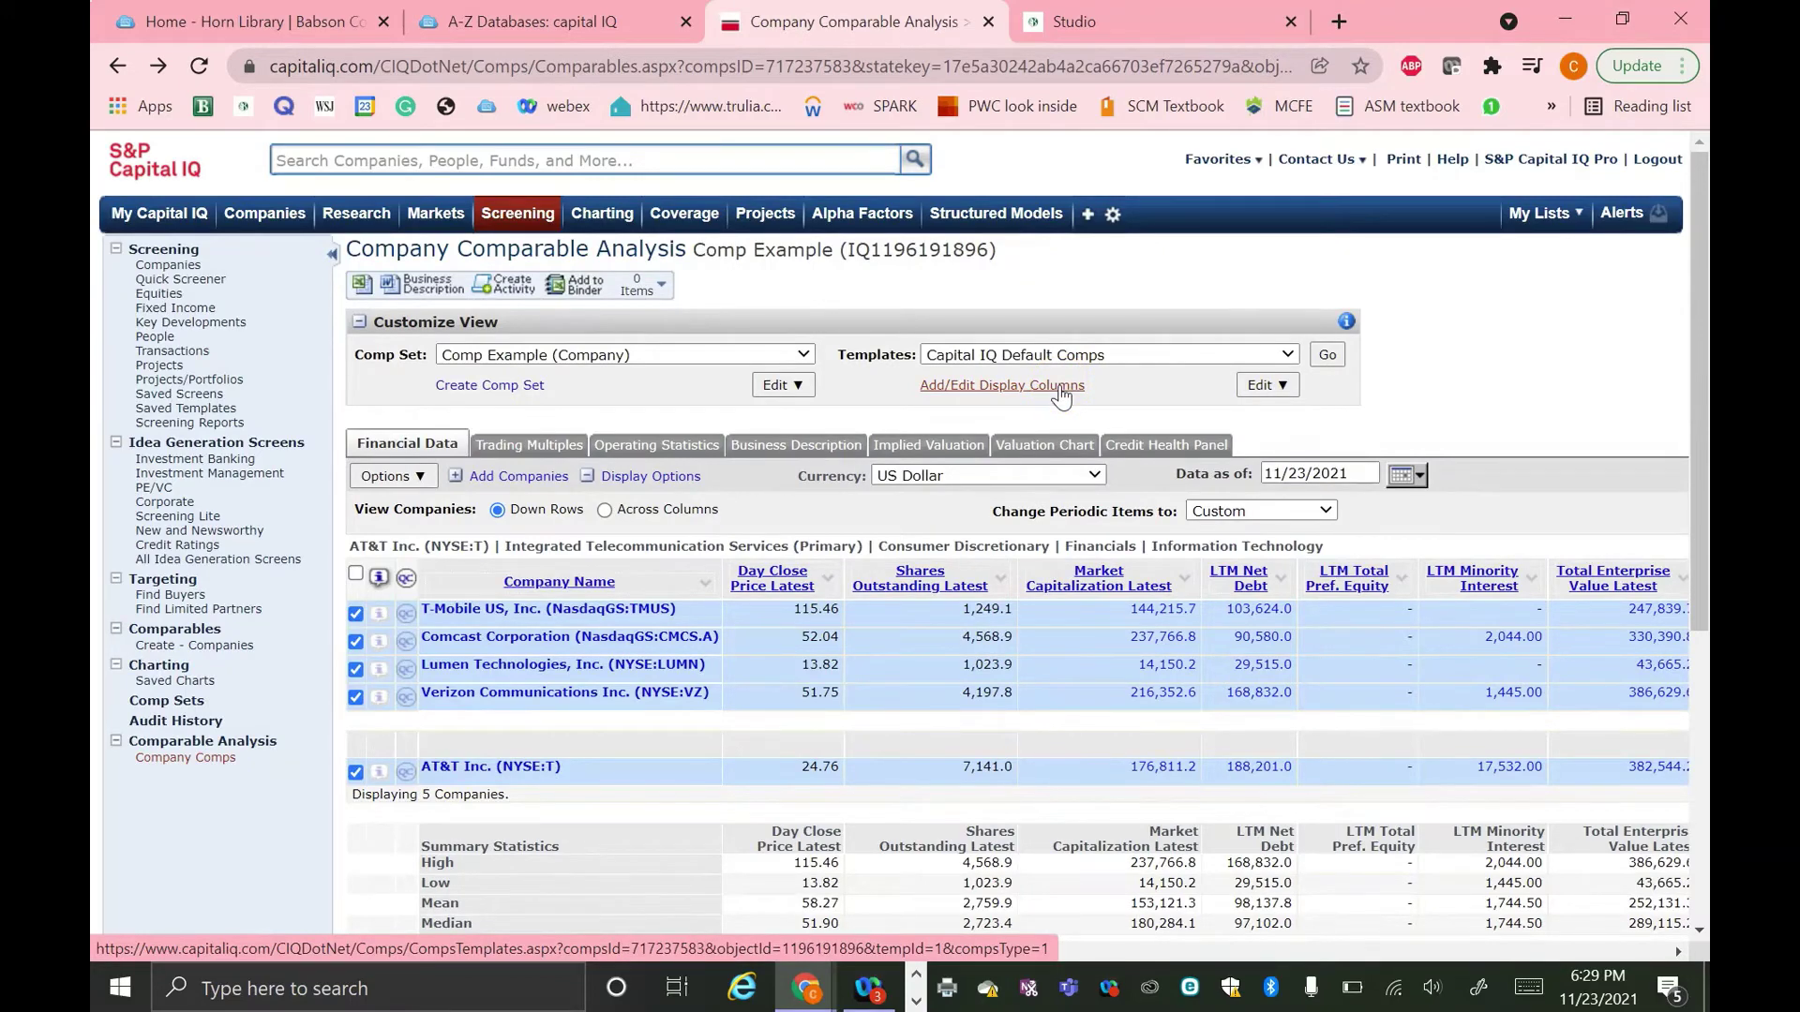
# Tick Day Close Price, Shares Outstanding and Market Capitalization as display columns.
pyautogui.click(1057, 388)
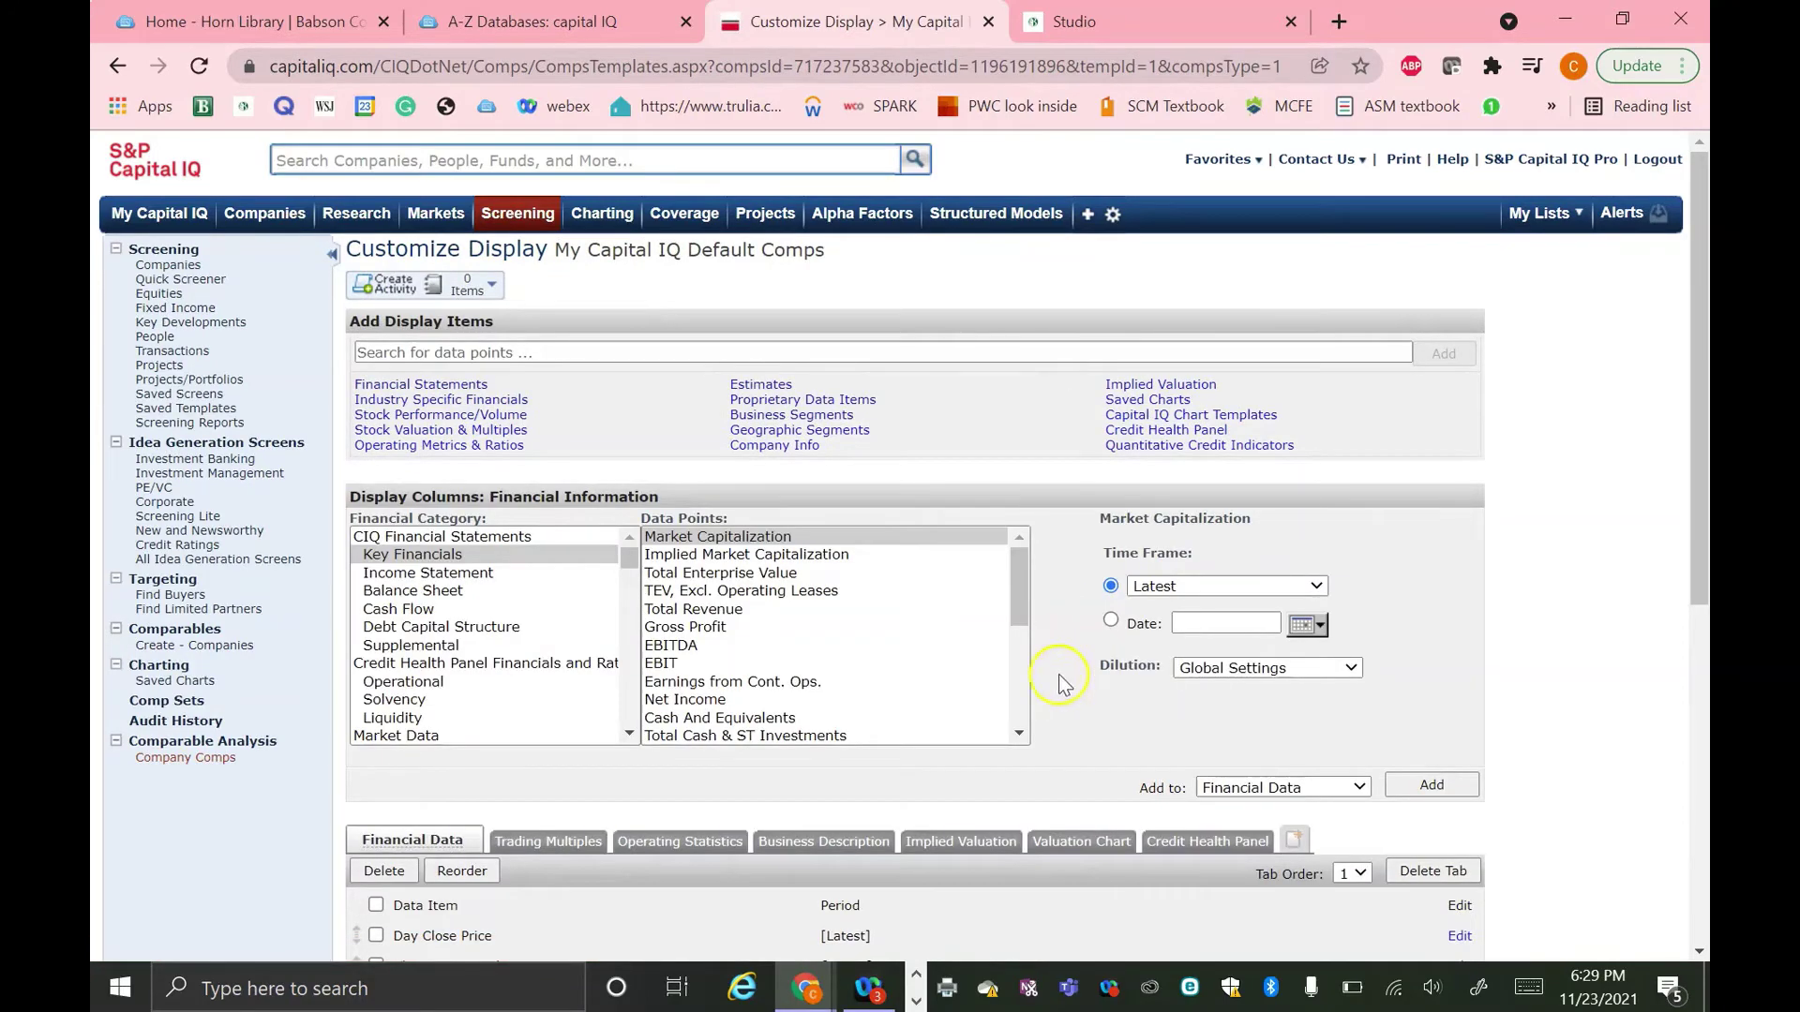
pyautogui.scroll(-3, 1058, 689)
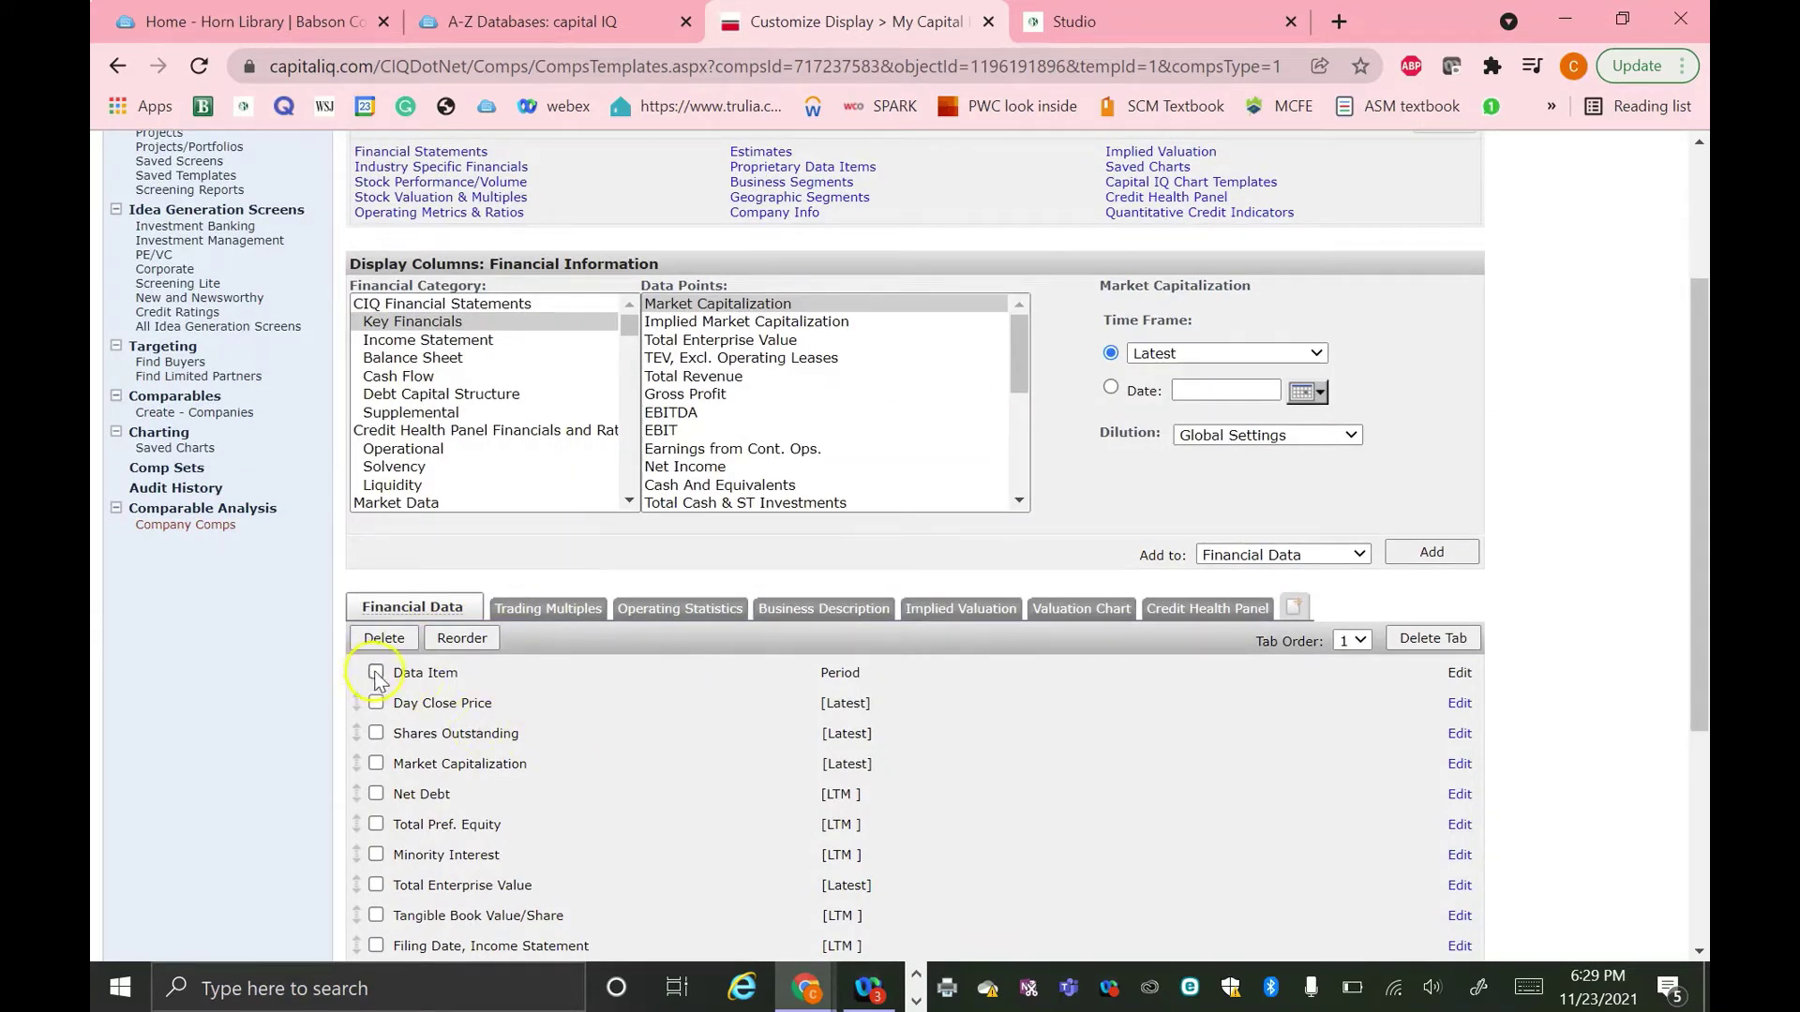
pyautogui.scroll(-1, 546, 735)
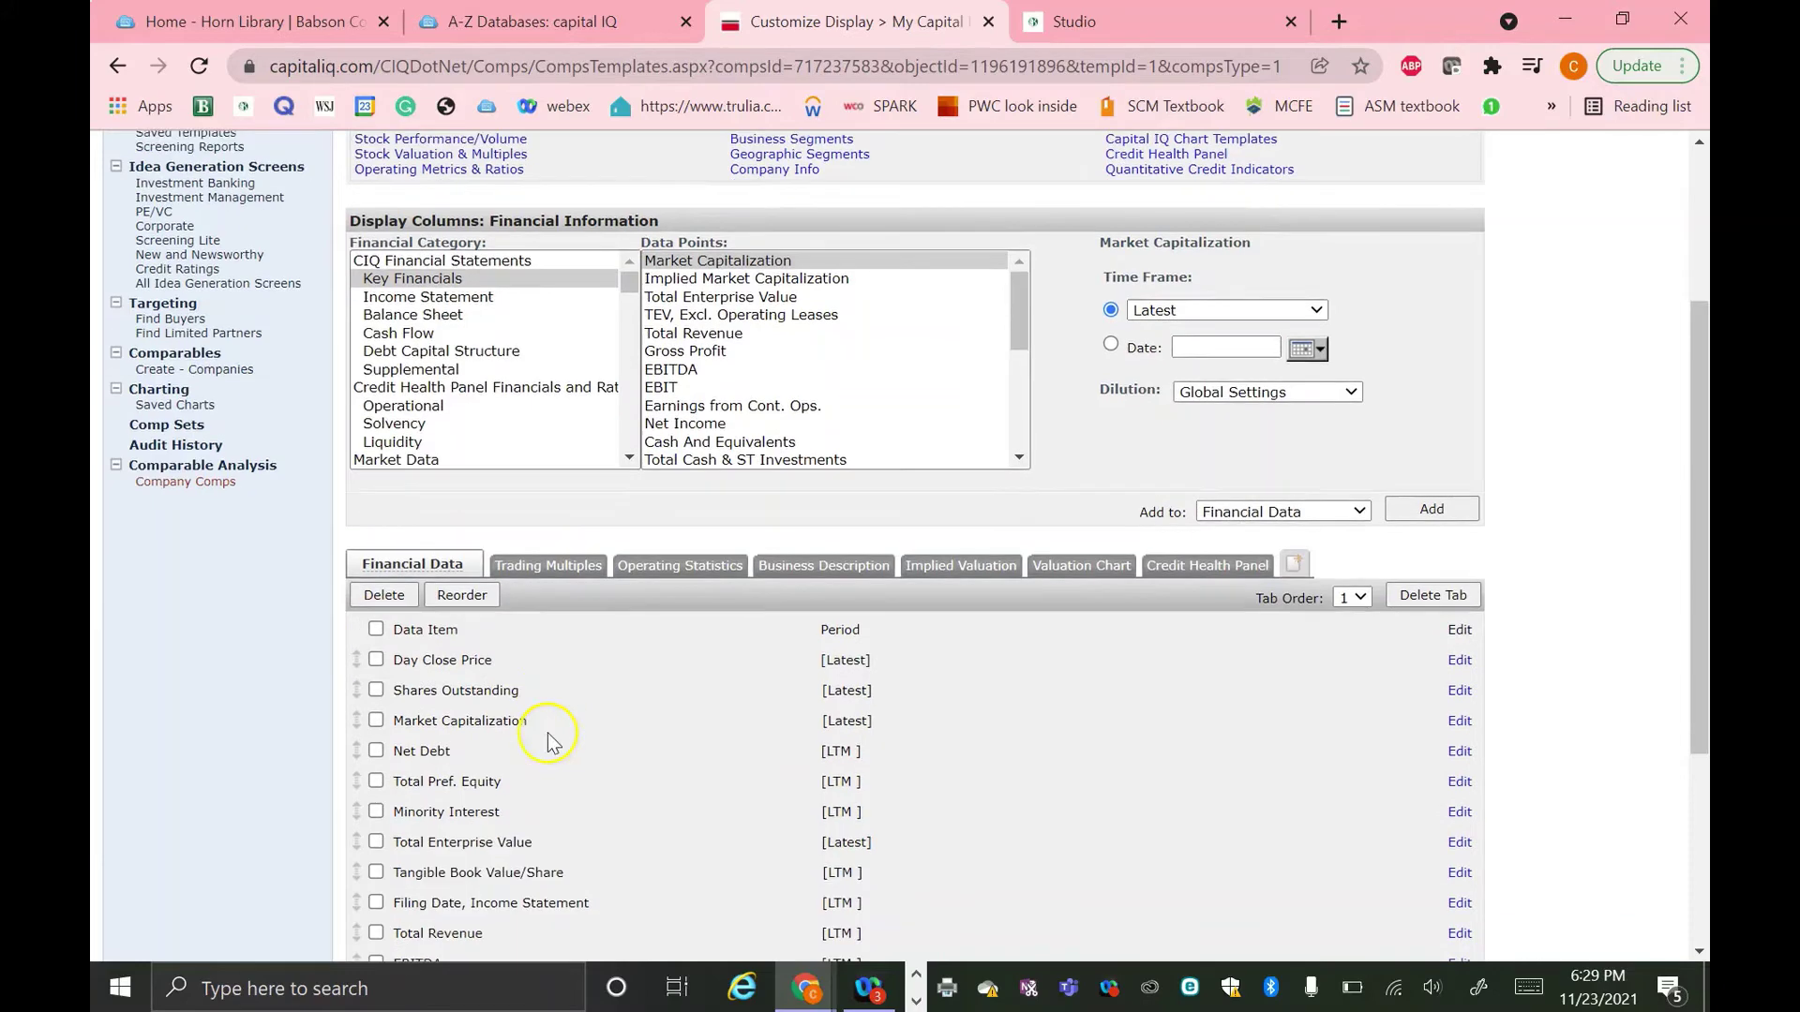
pyautogui.click(375, 660)
pyautogui.click(376, 690)
pyautogui.click(376, 721)
pyautogui.scroll(-2, 564, 647)
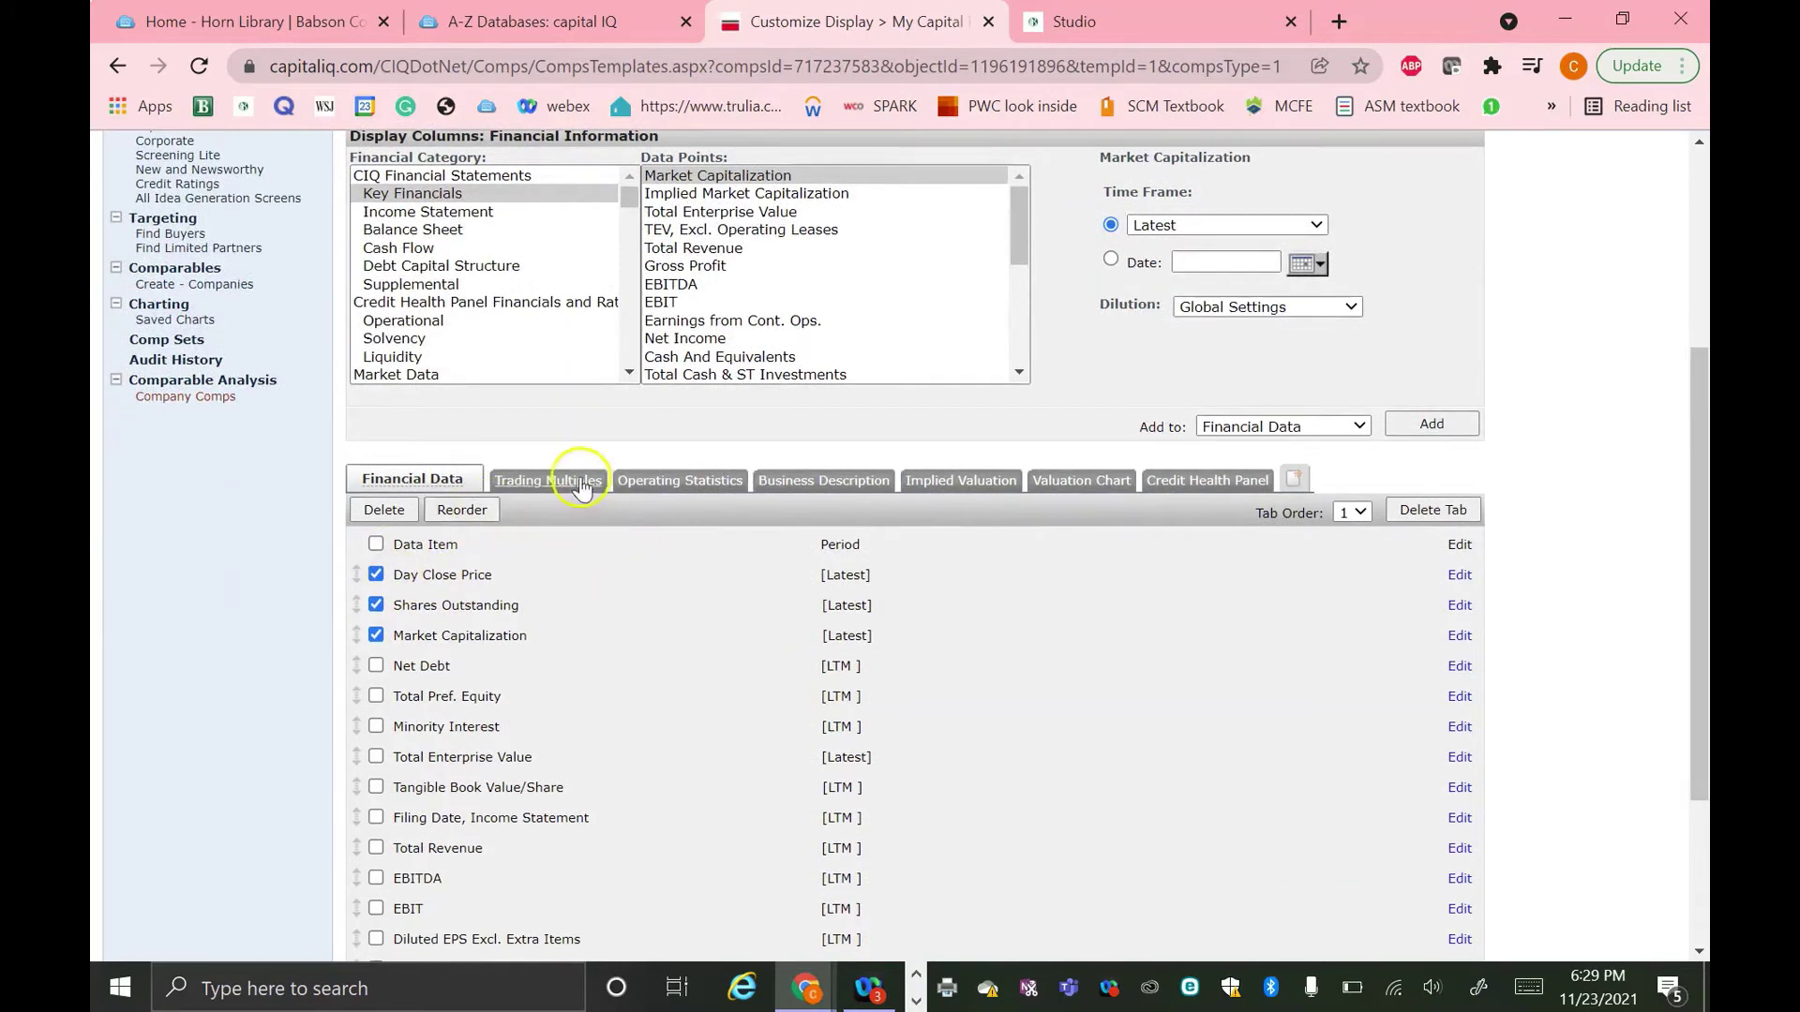
pyautogui.scroll(1, 806, 361)
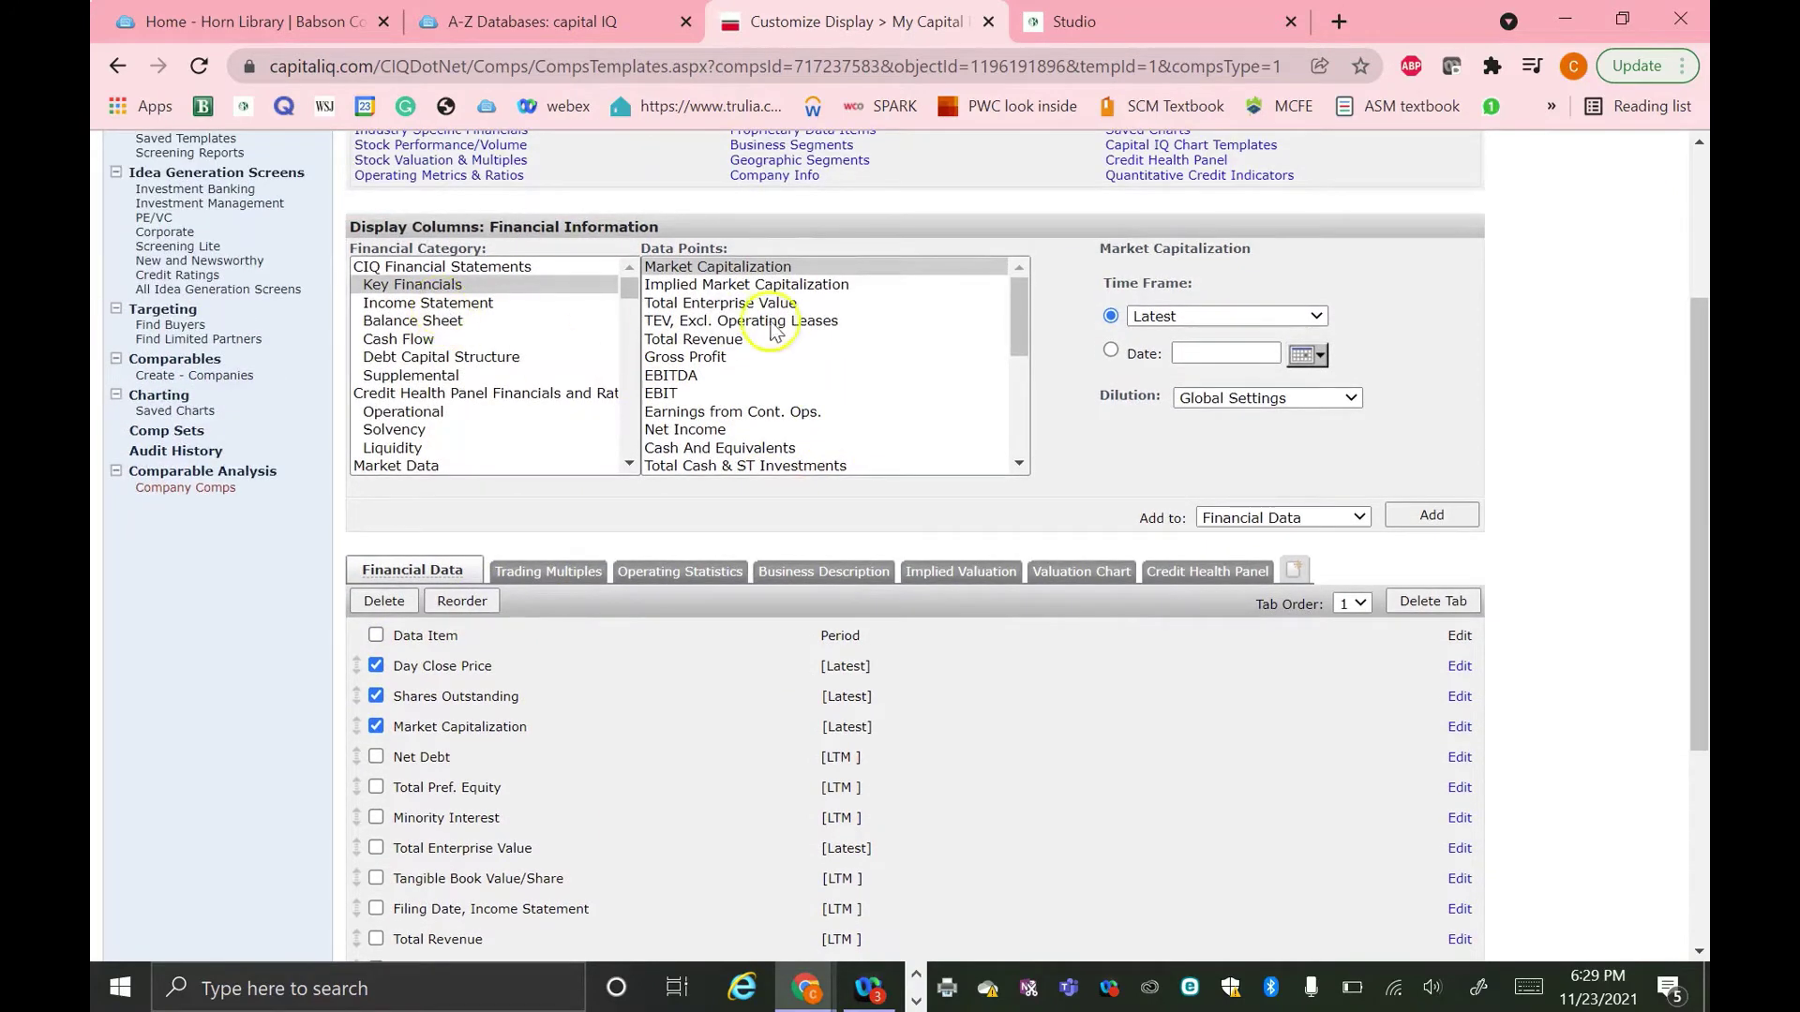
# Add Total Revenue to the Financial Data columns.
pyautogui.click(711, 339)
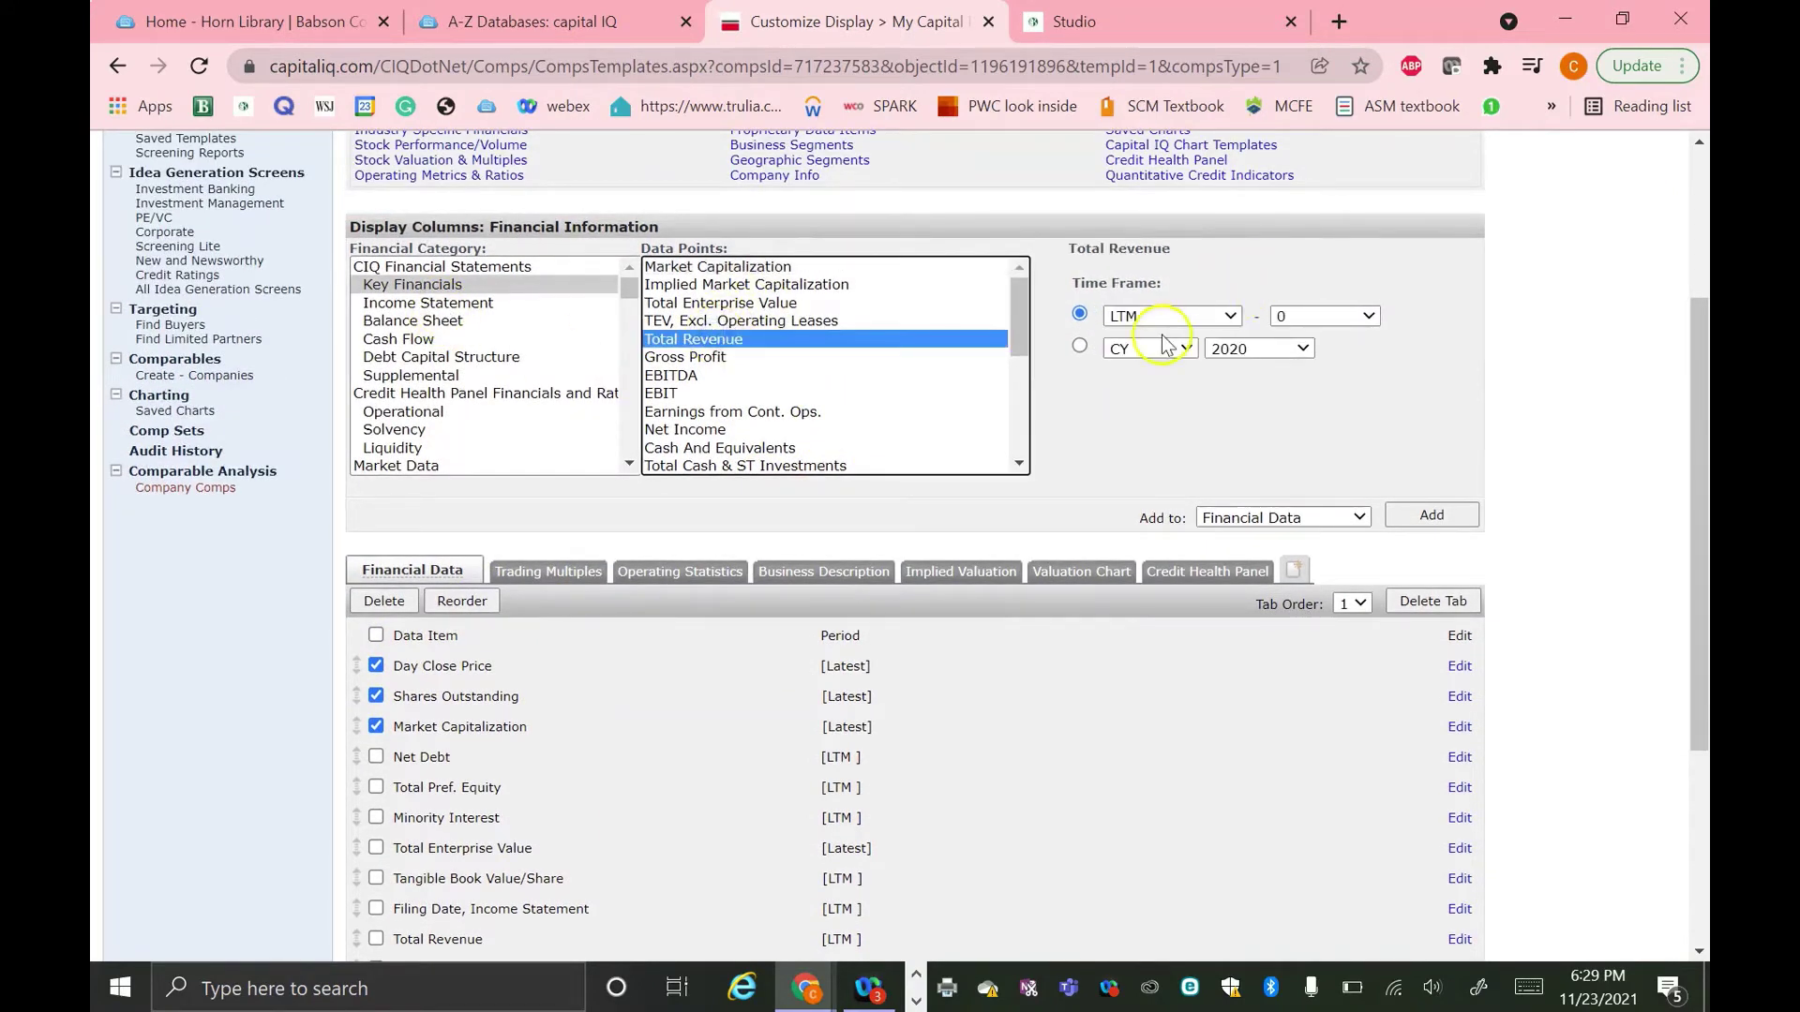
pyautogui.click(1431, 516)
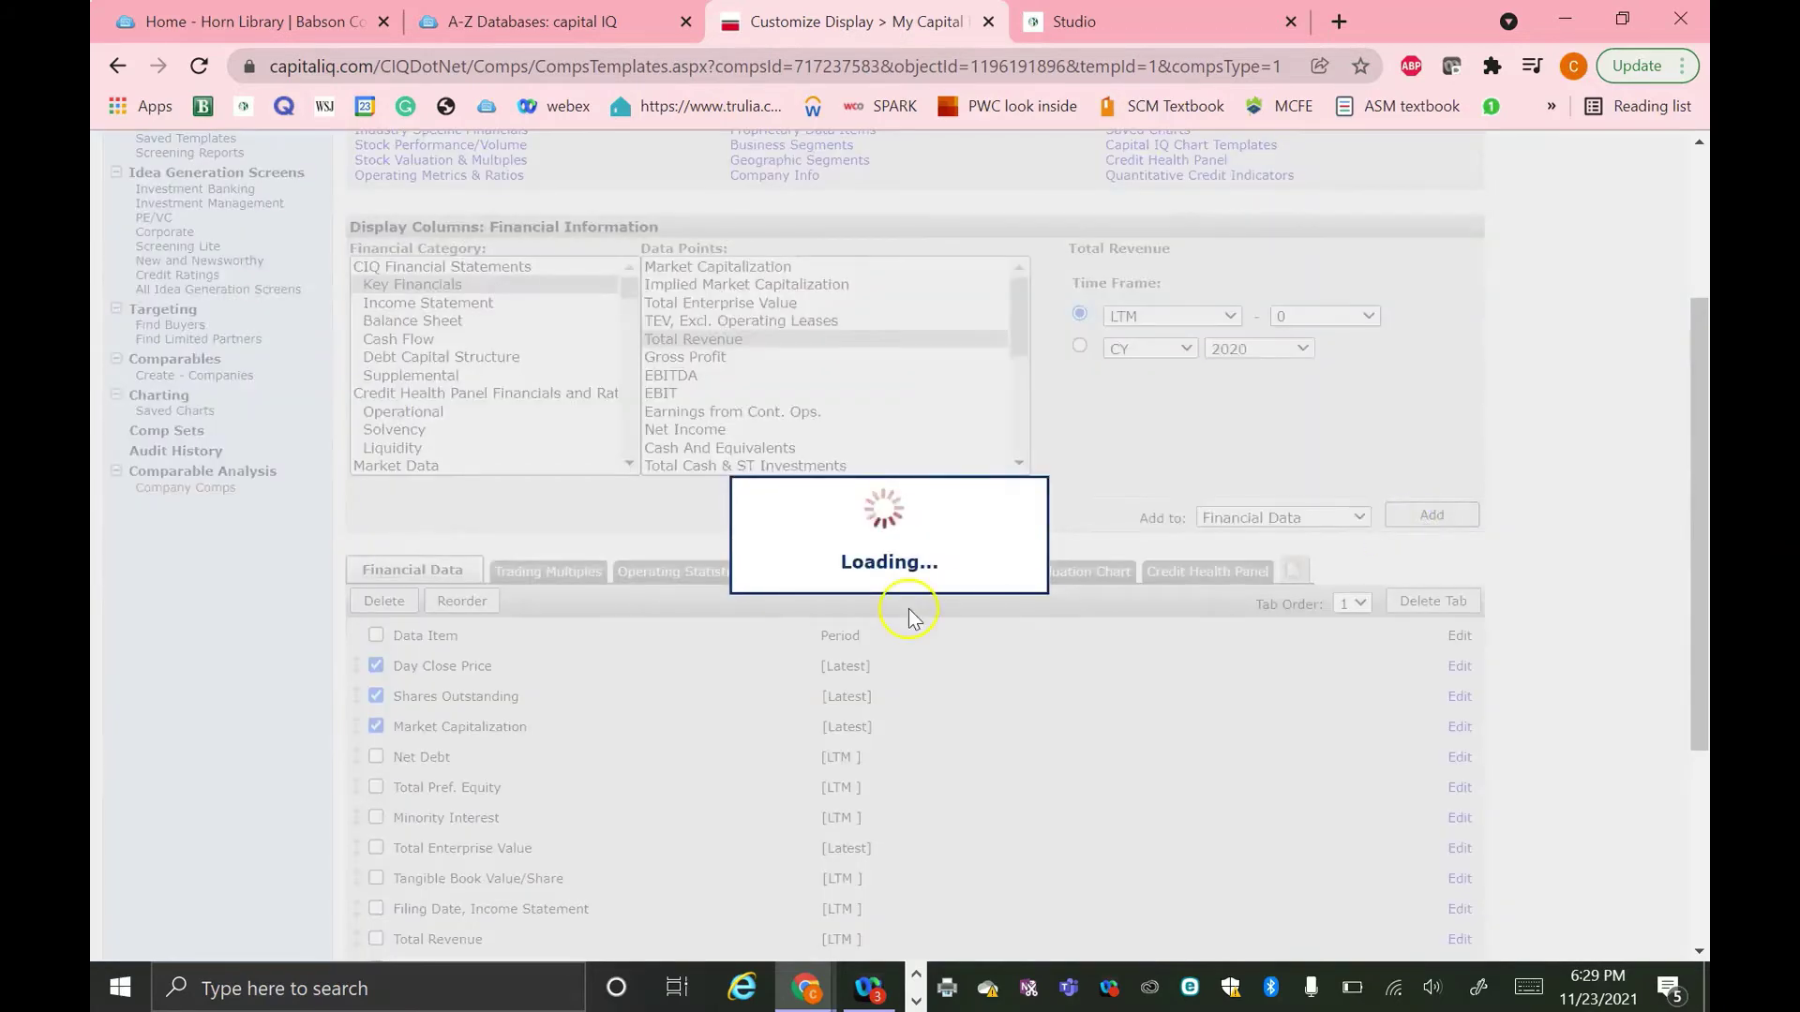
pyautogui.scroll(-4, 531, 771)
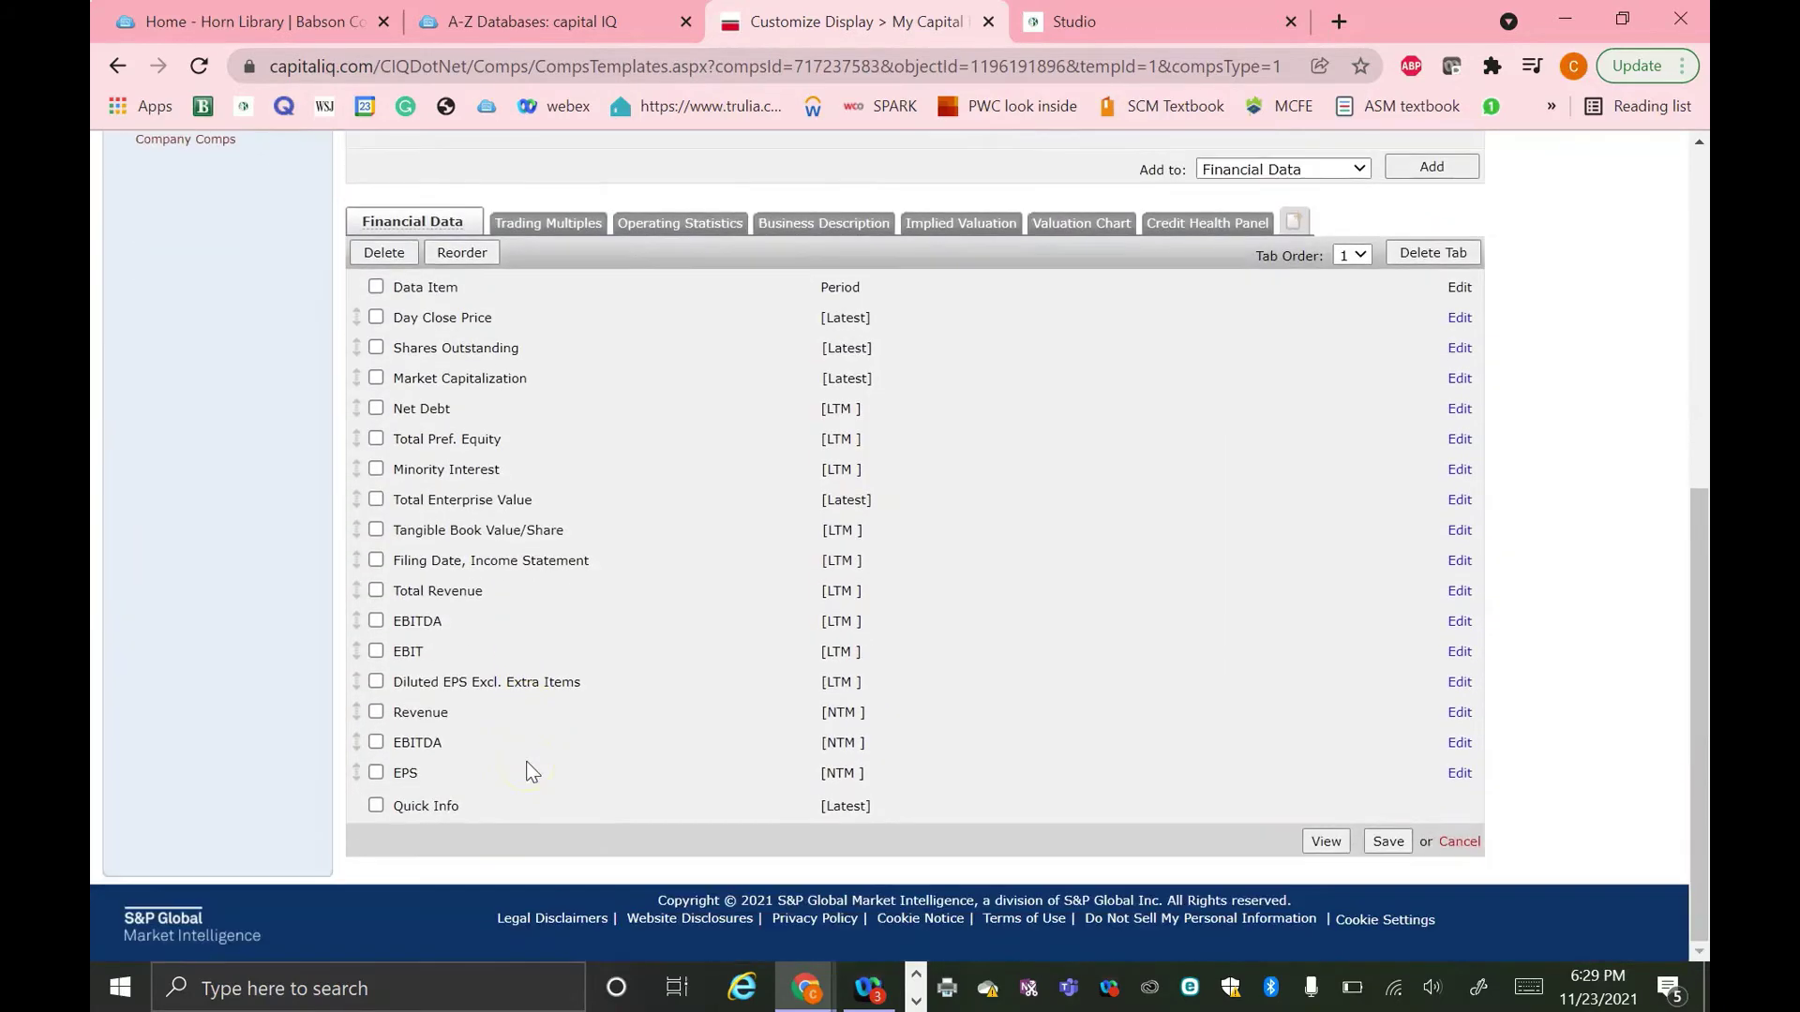
pyautogui.scroll(2, 647, 504)
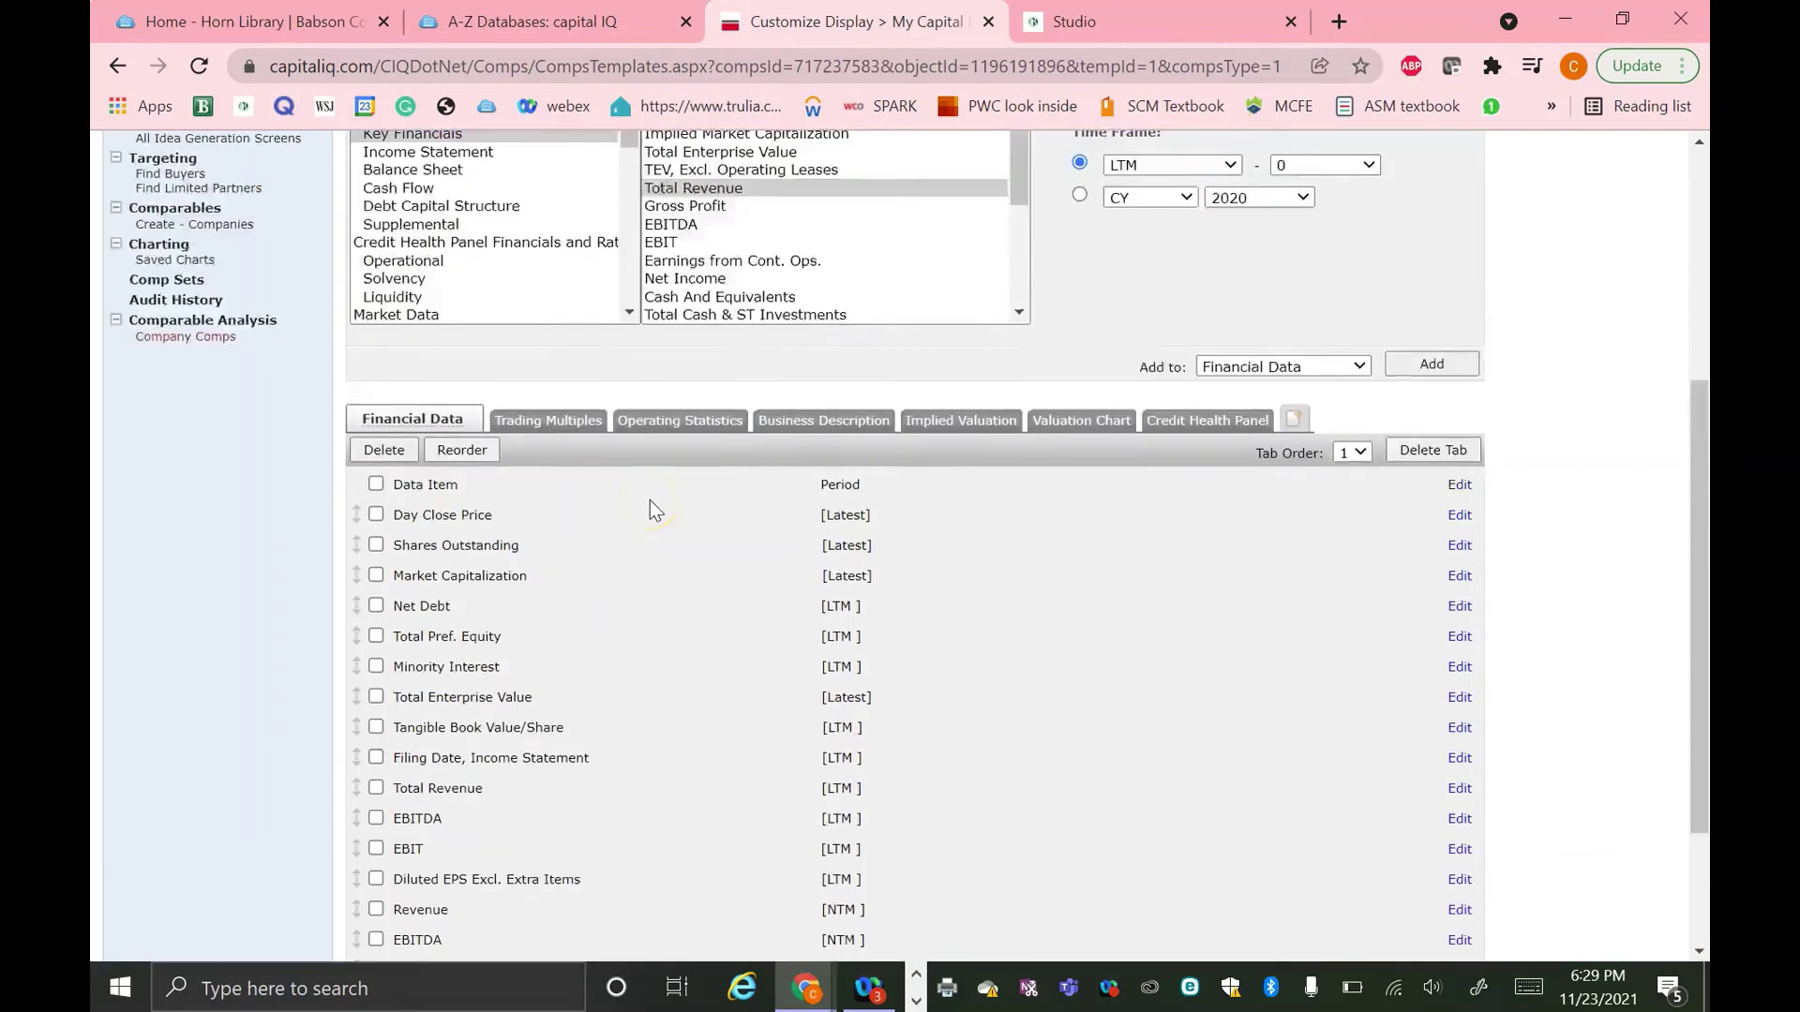
pyautogui.scroll(2, 655, 509)
# Add LTM EBIT to the Operating Statistics list and start saving the template.
pyautogui.click(575, 610)
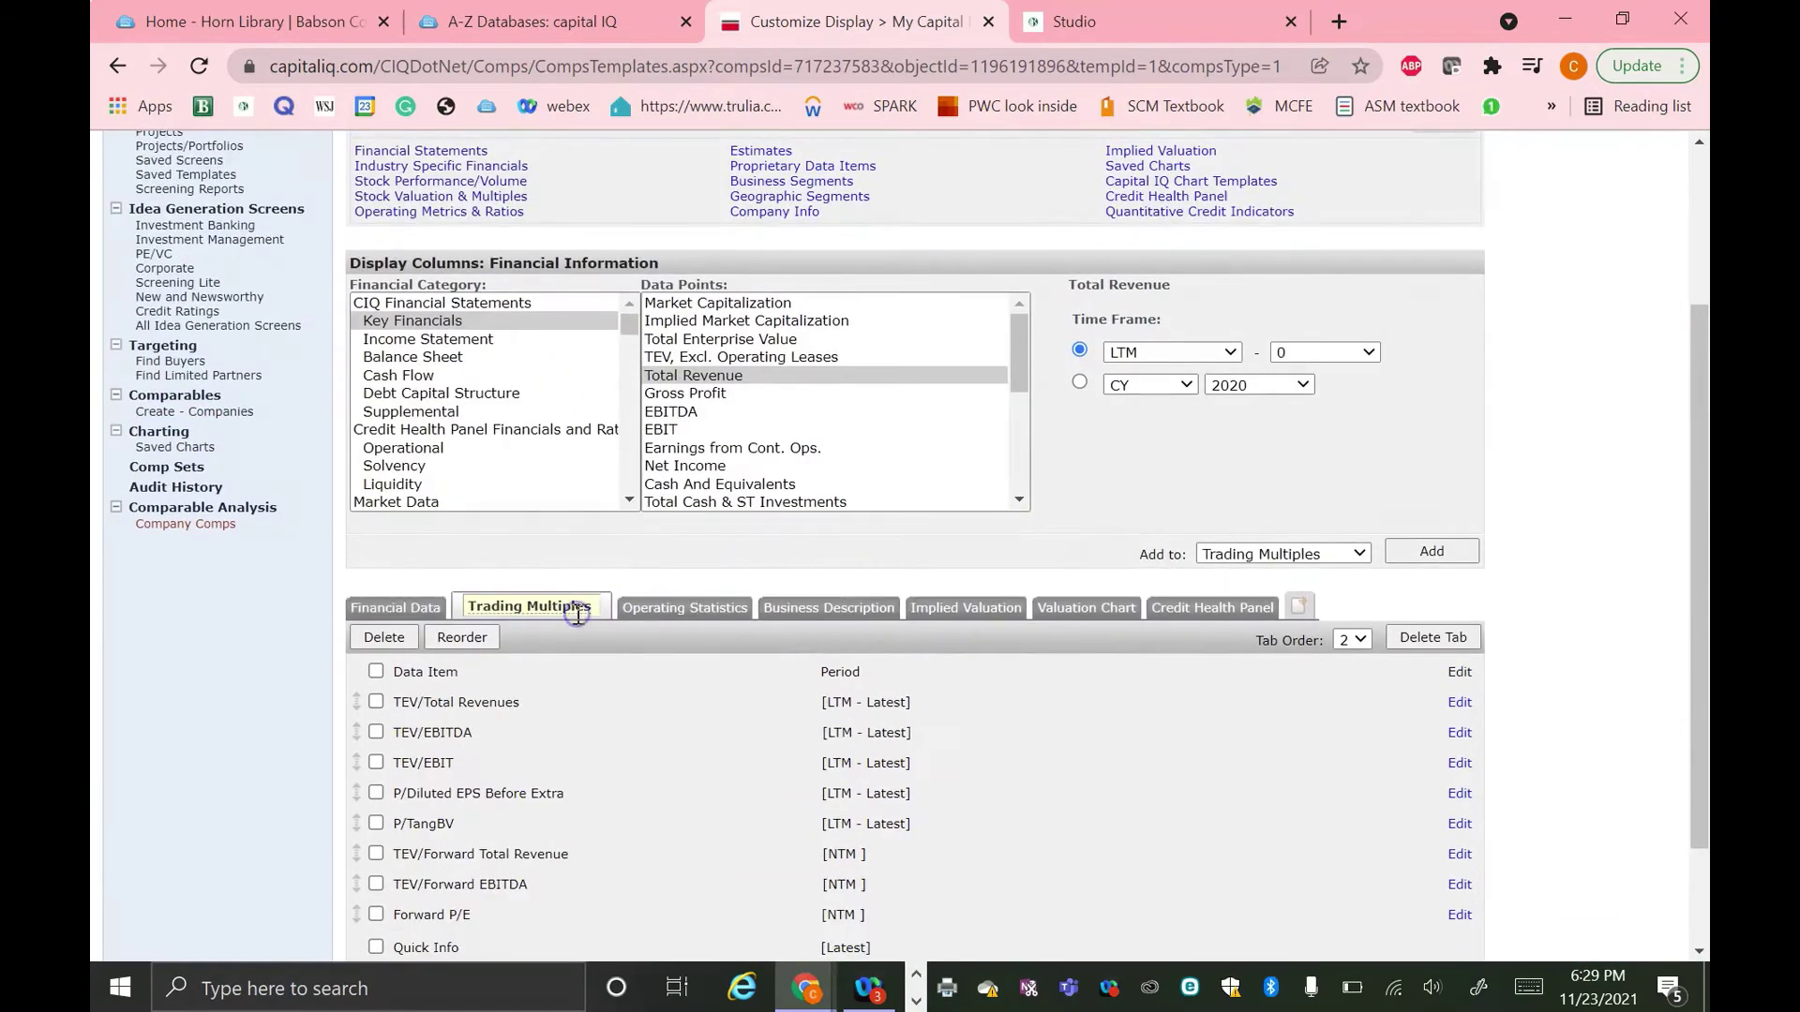
pyautogui.click(699, 608)
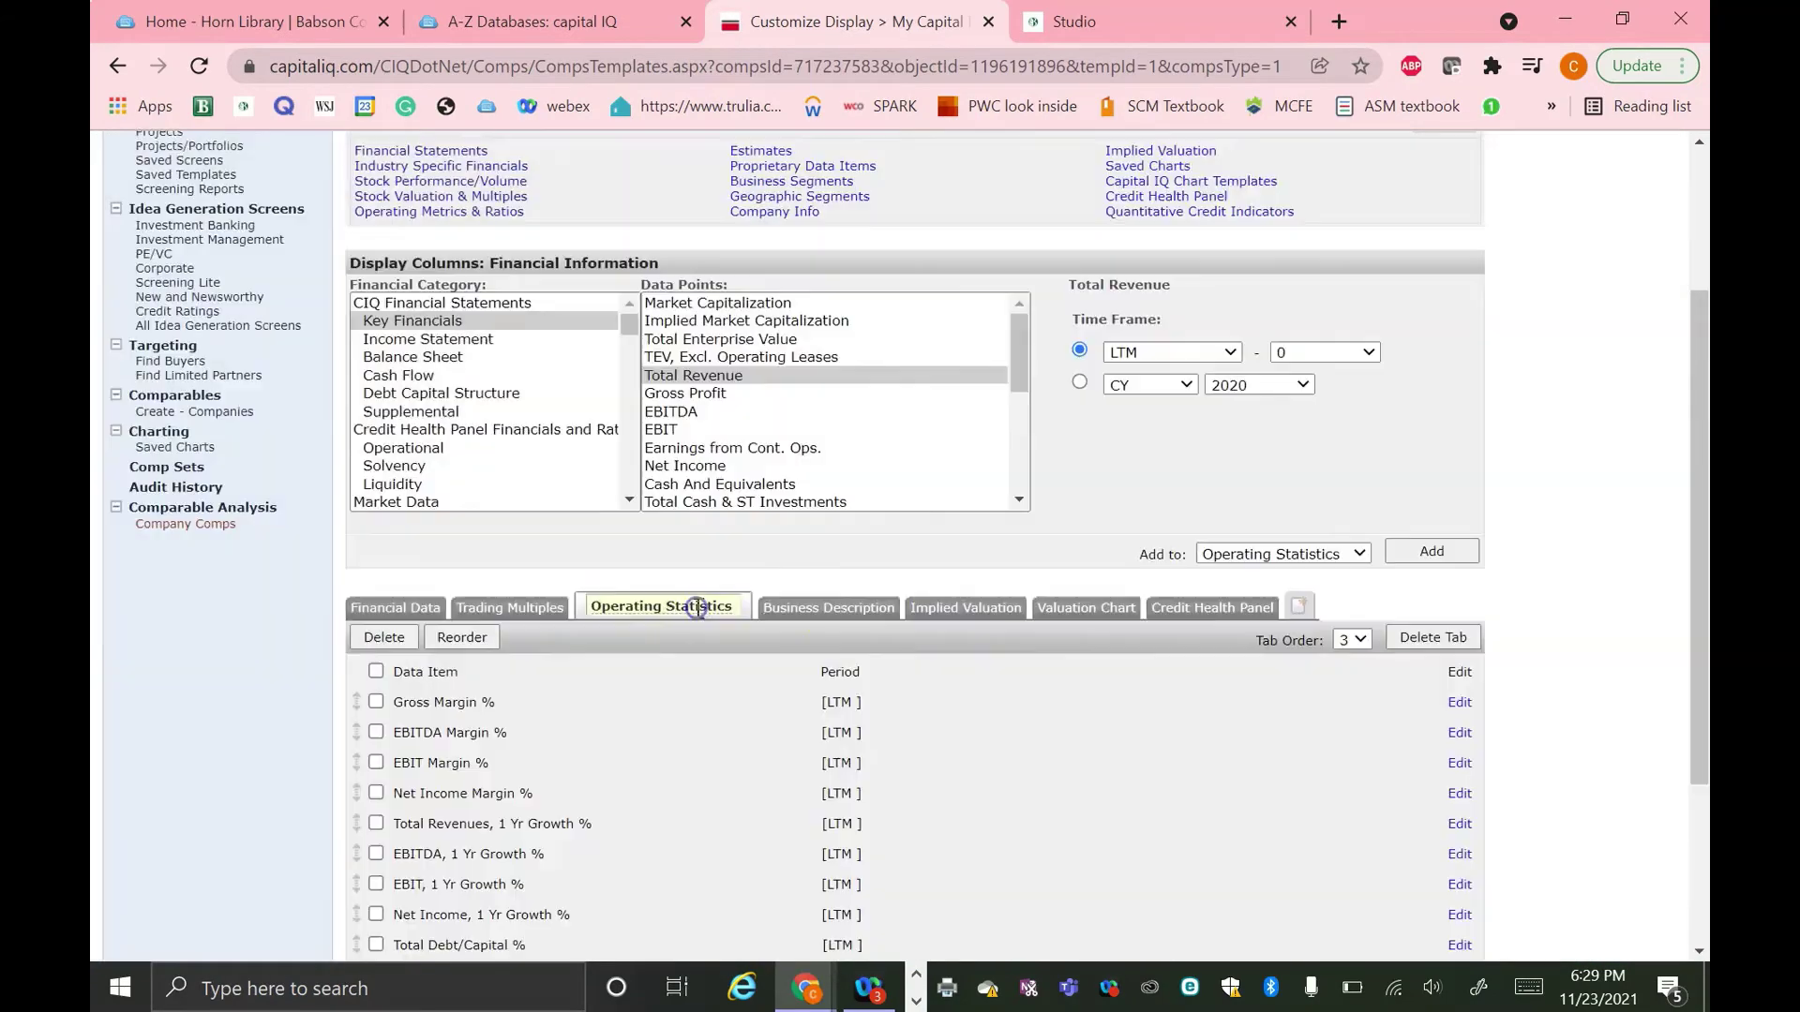
pyautogui.click(742, 431)
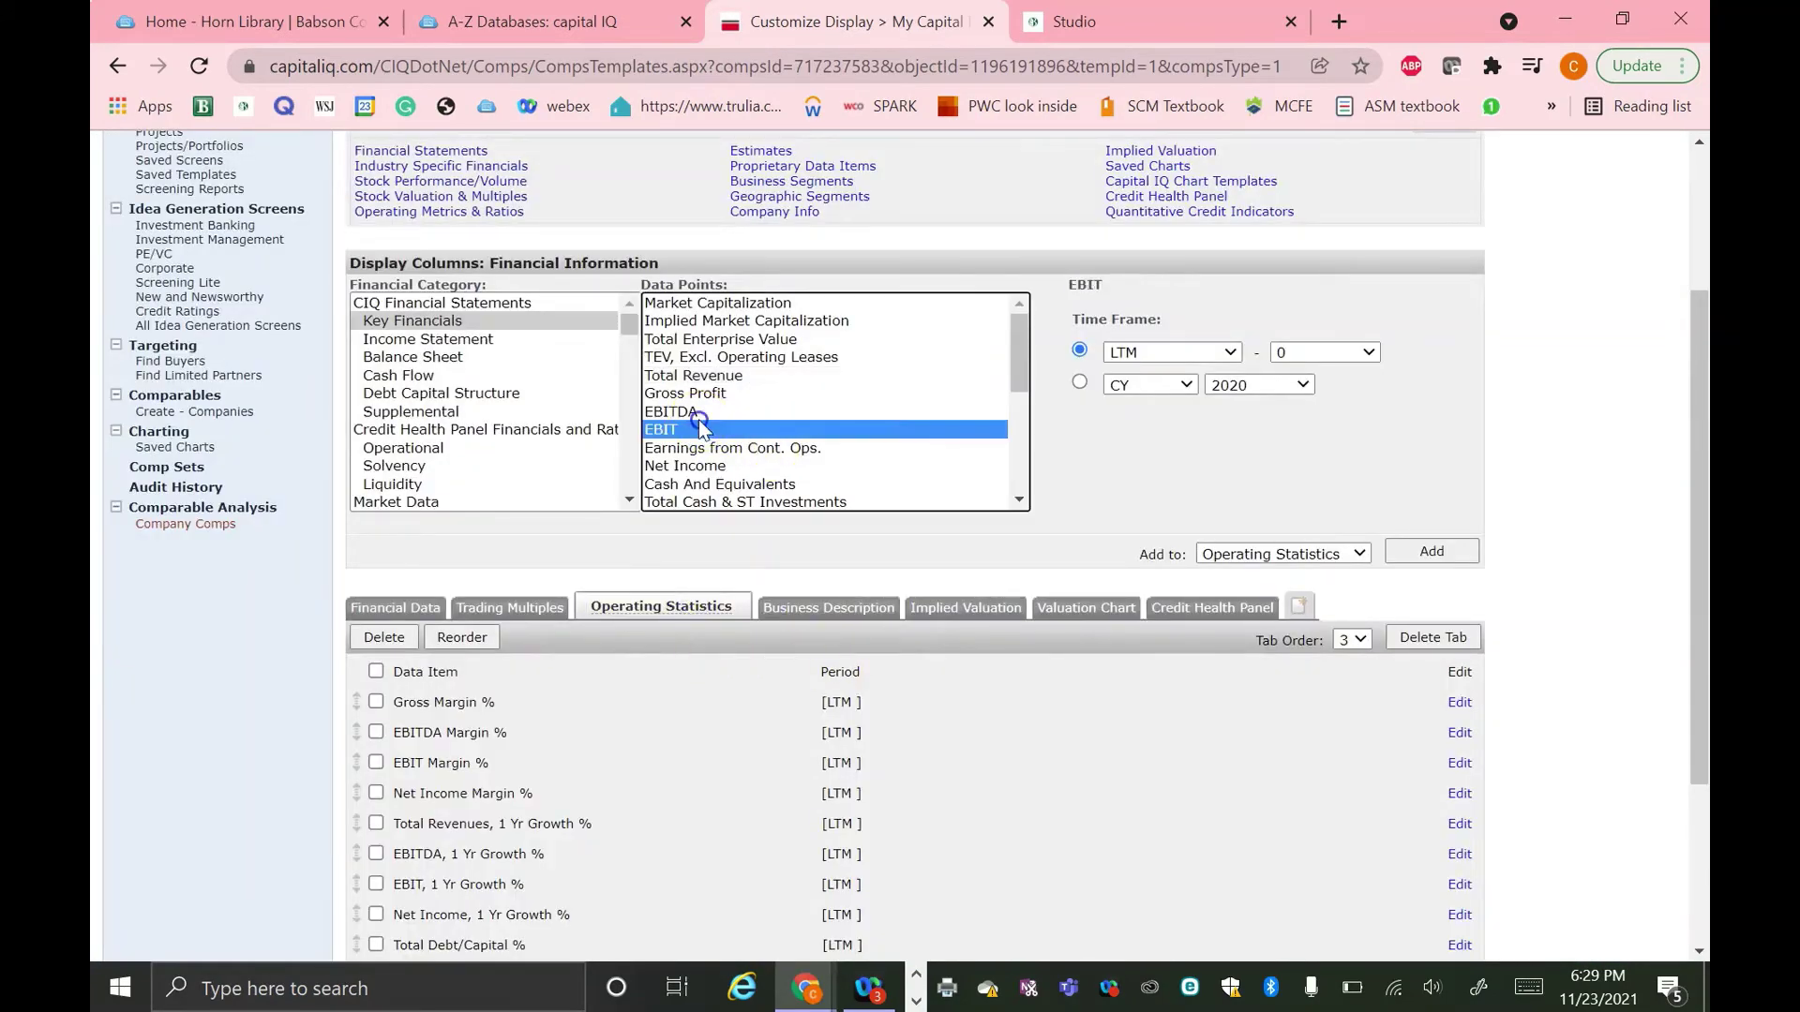
pyautogui.click(1417, 552)
pyautogui.scroll(-3, 905, 631)
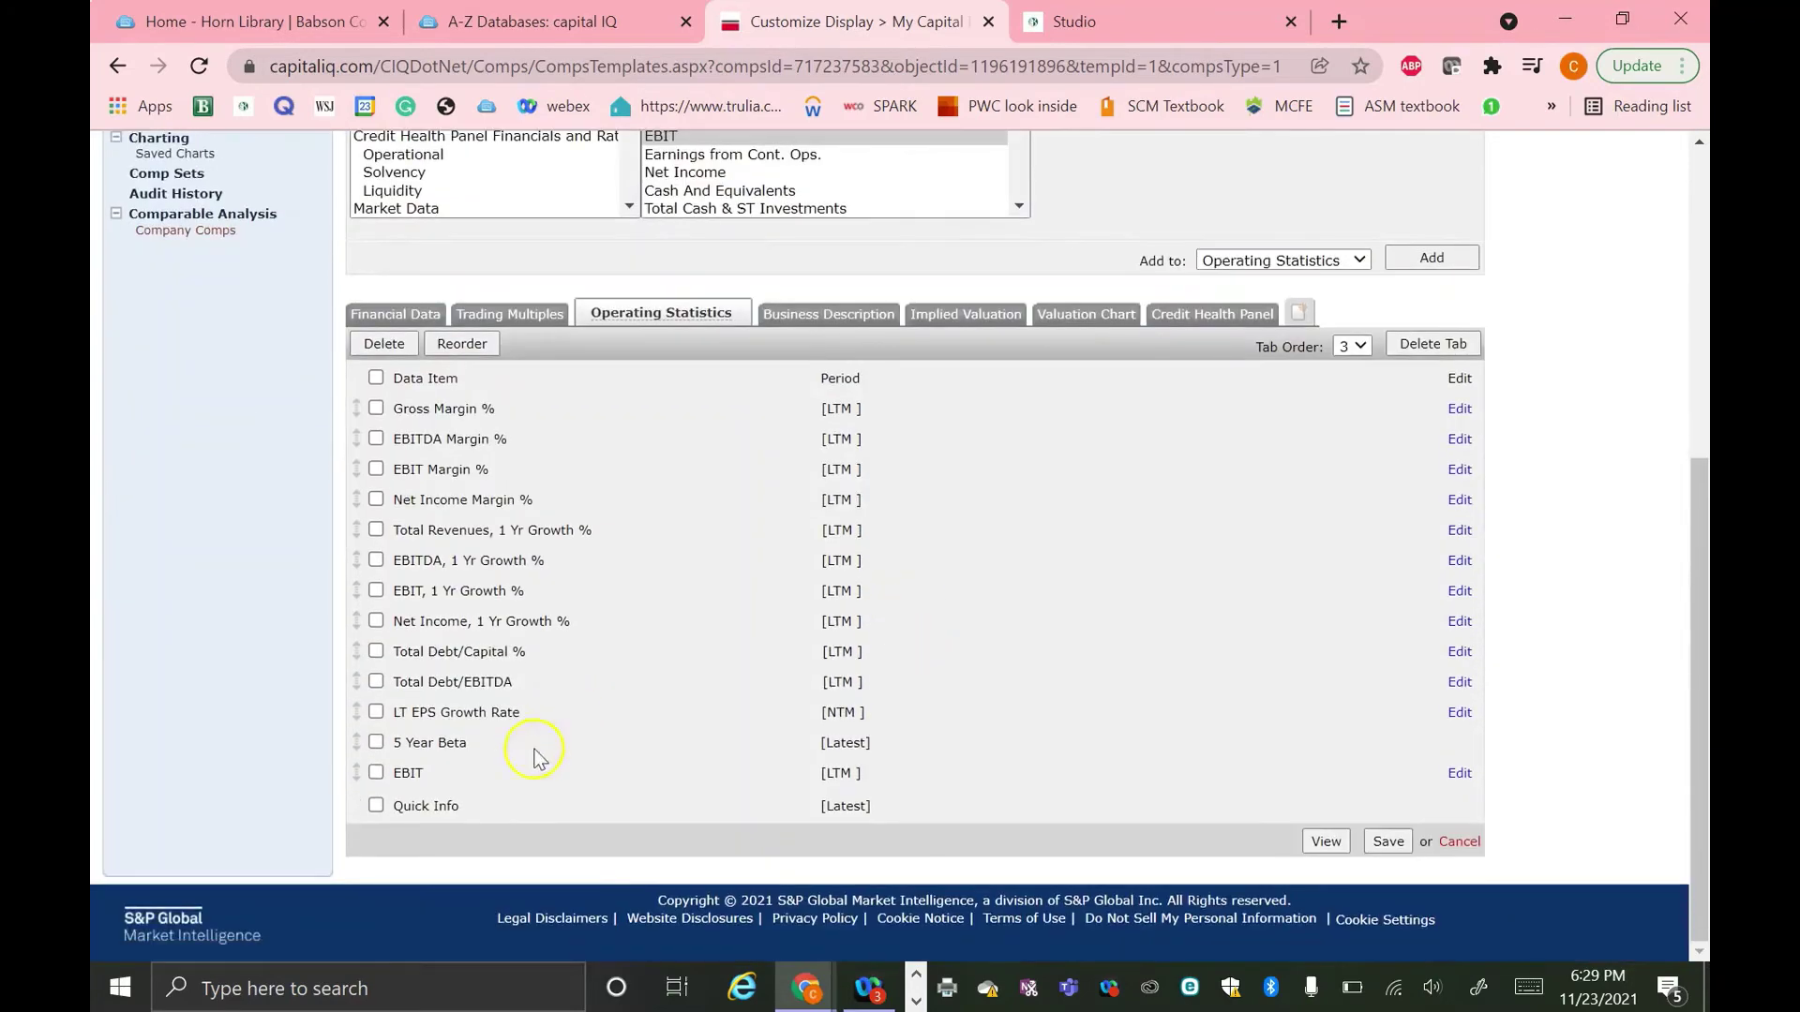
pyautogui.scroll(2, 964, 715)
pyautogui.scroll(-2, 1322, 710)
pyautogui.scroll(4, 1367, 691)
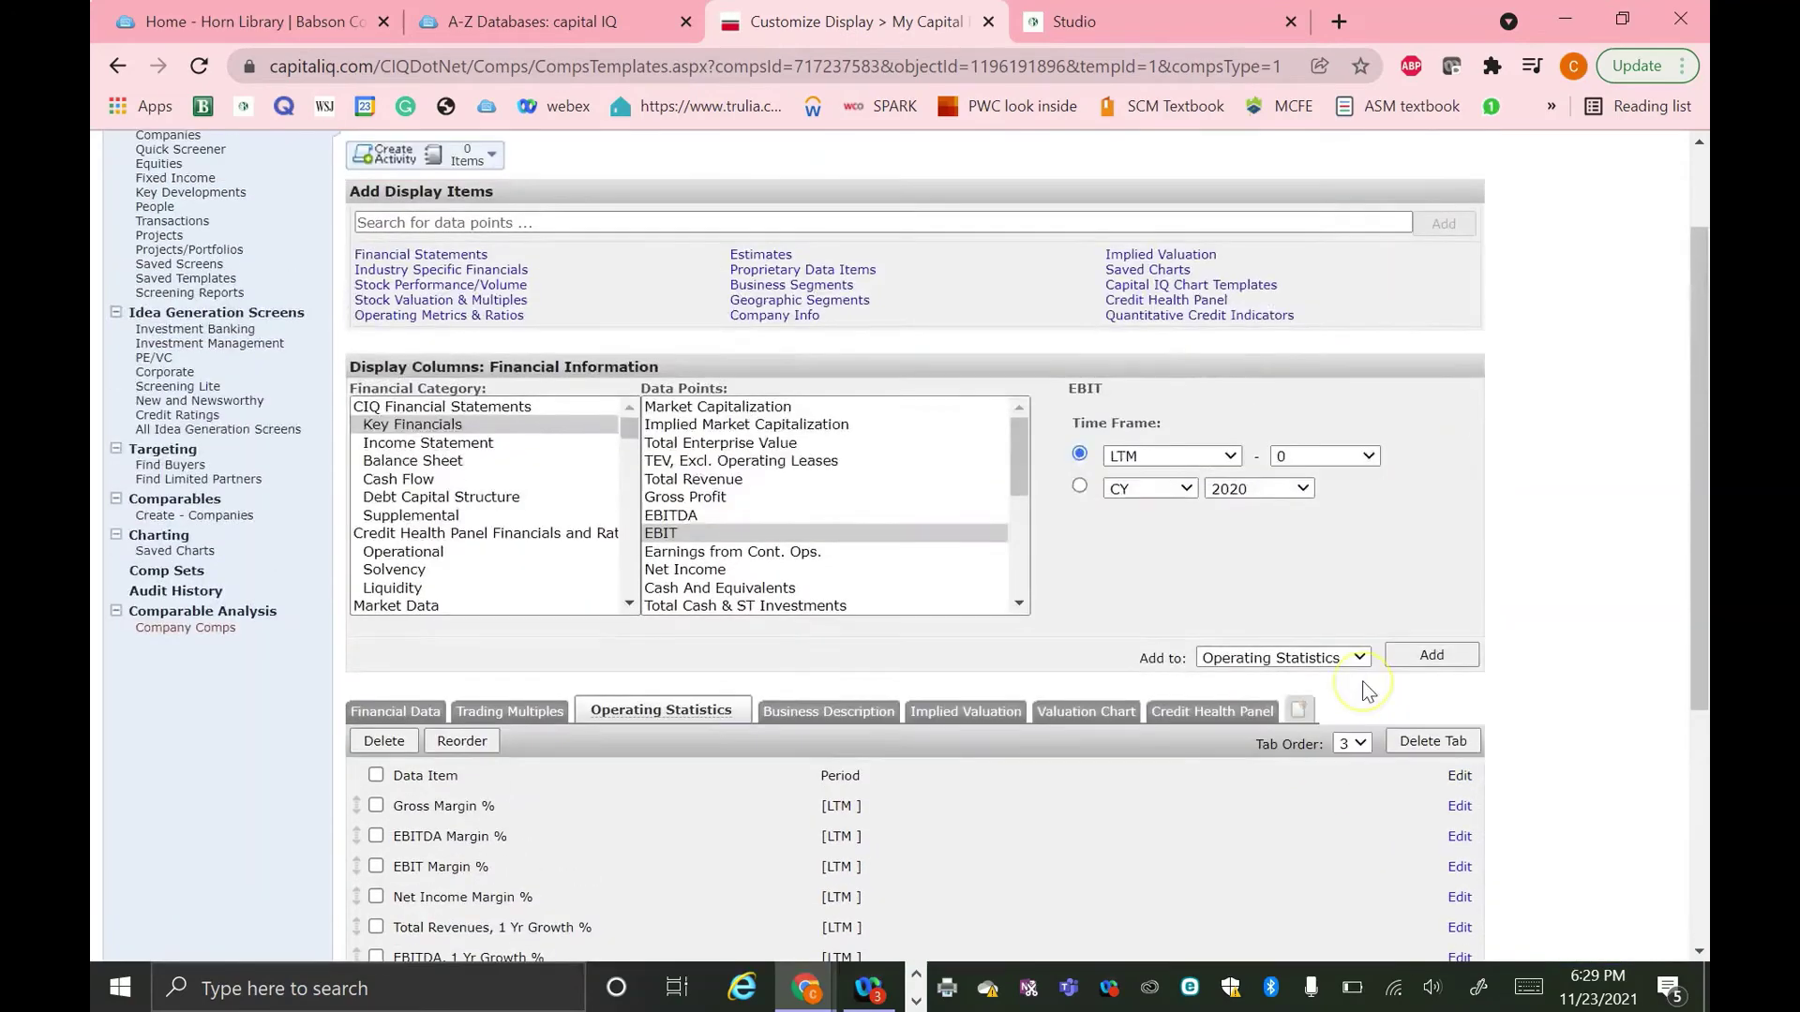
pyautogui.scroll(-4, 1367, 691)
pyautogui.click(1387, 842)
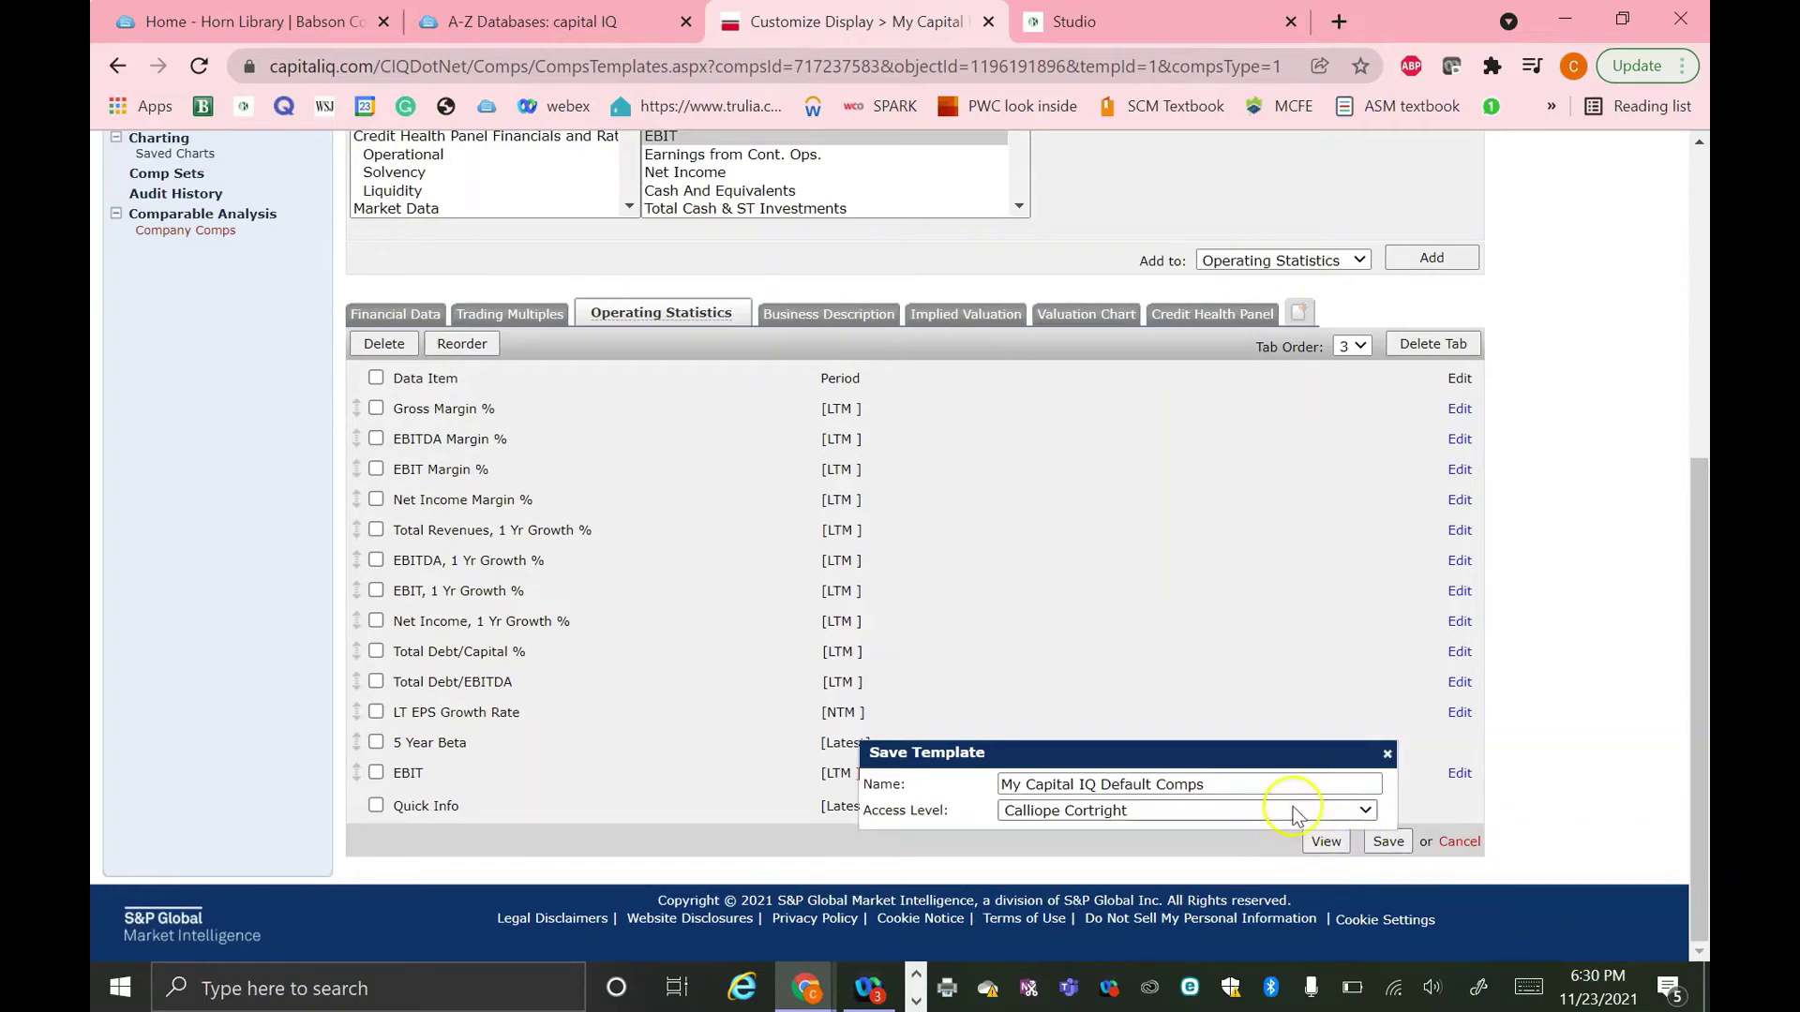
# Save the template as My Capital IQ Default Comps.
pyautogui.click(1388, 841)
pyautogui.rightClick(1391, 841)
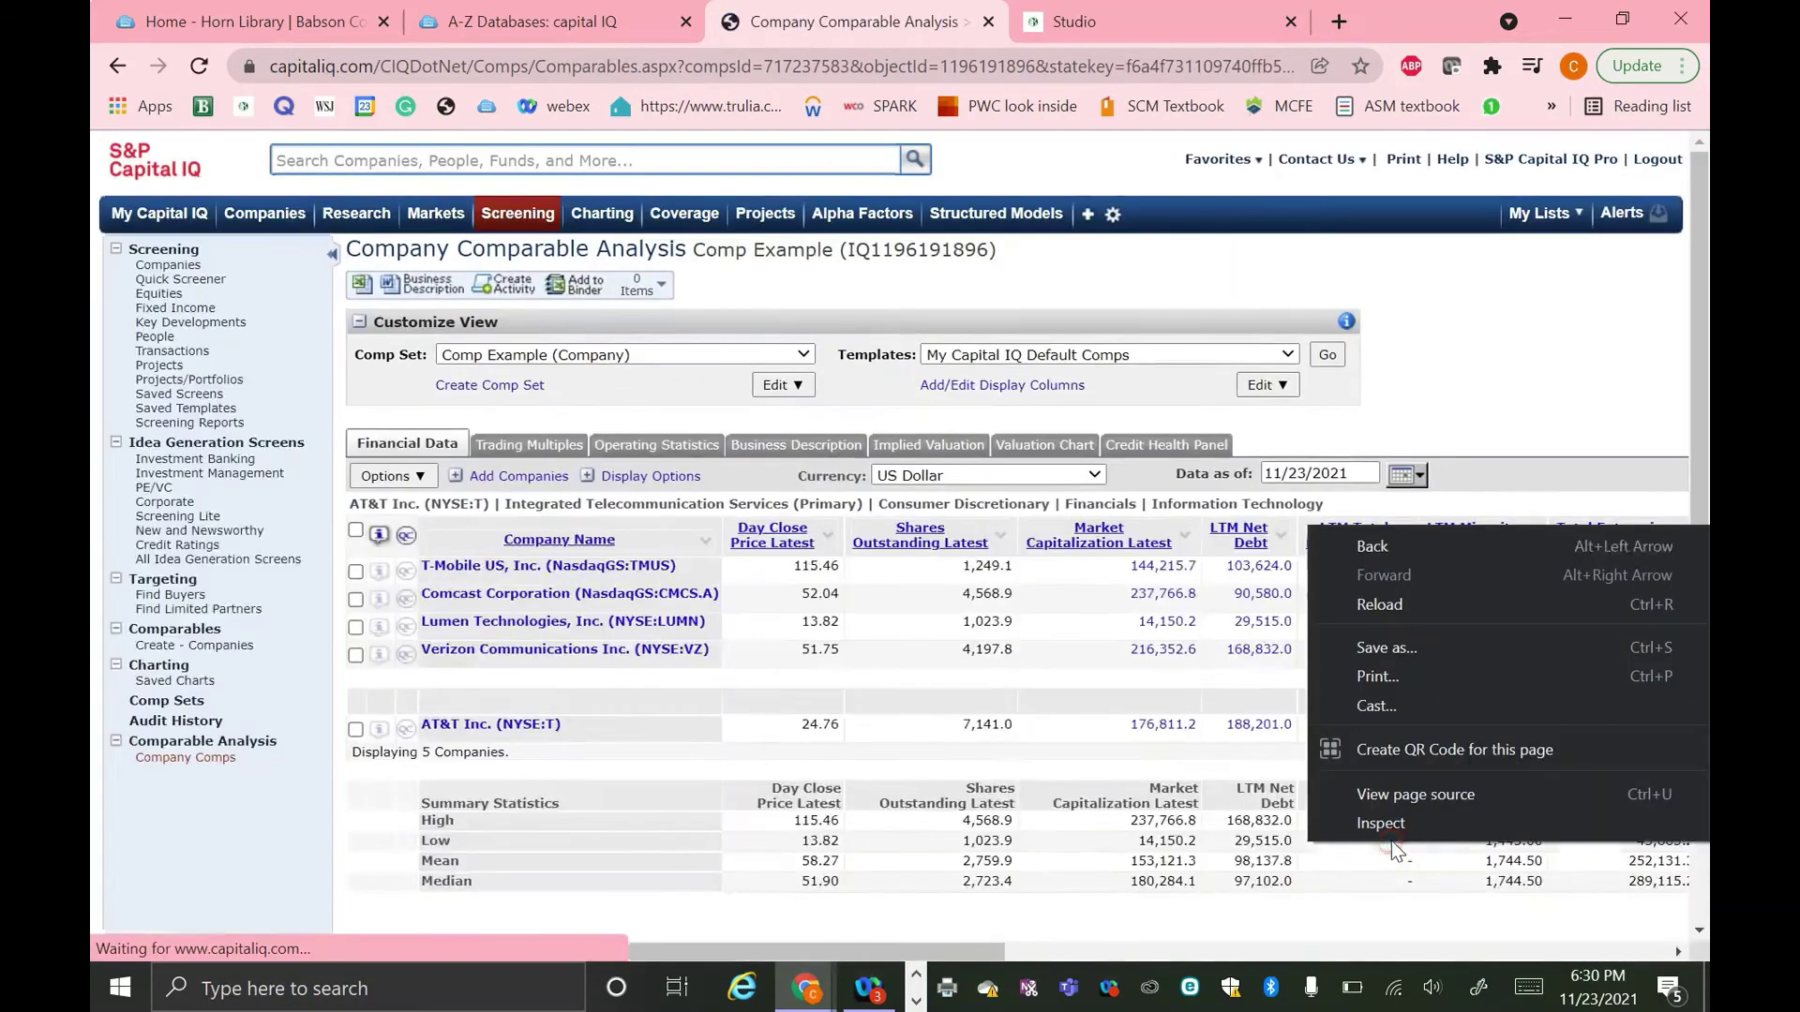
pyautogui.click(608, 775)
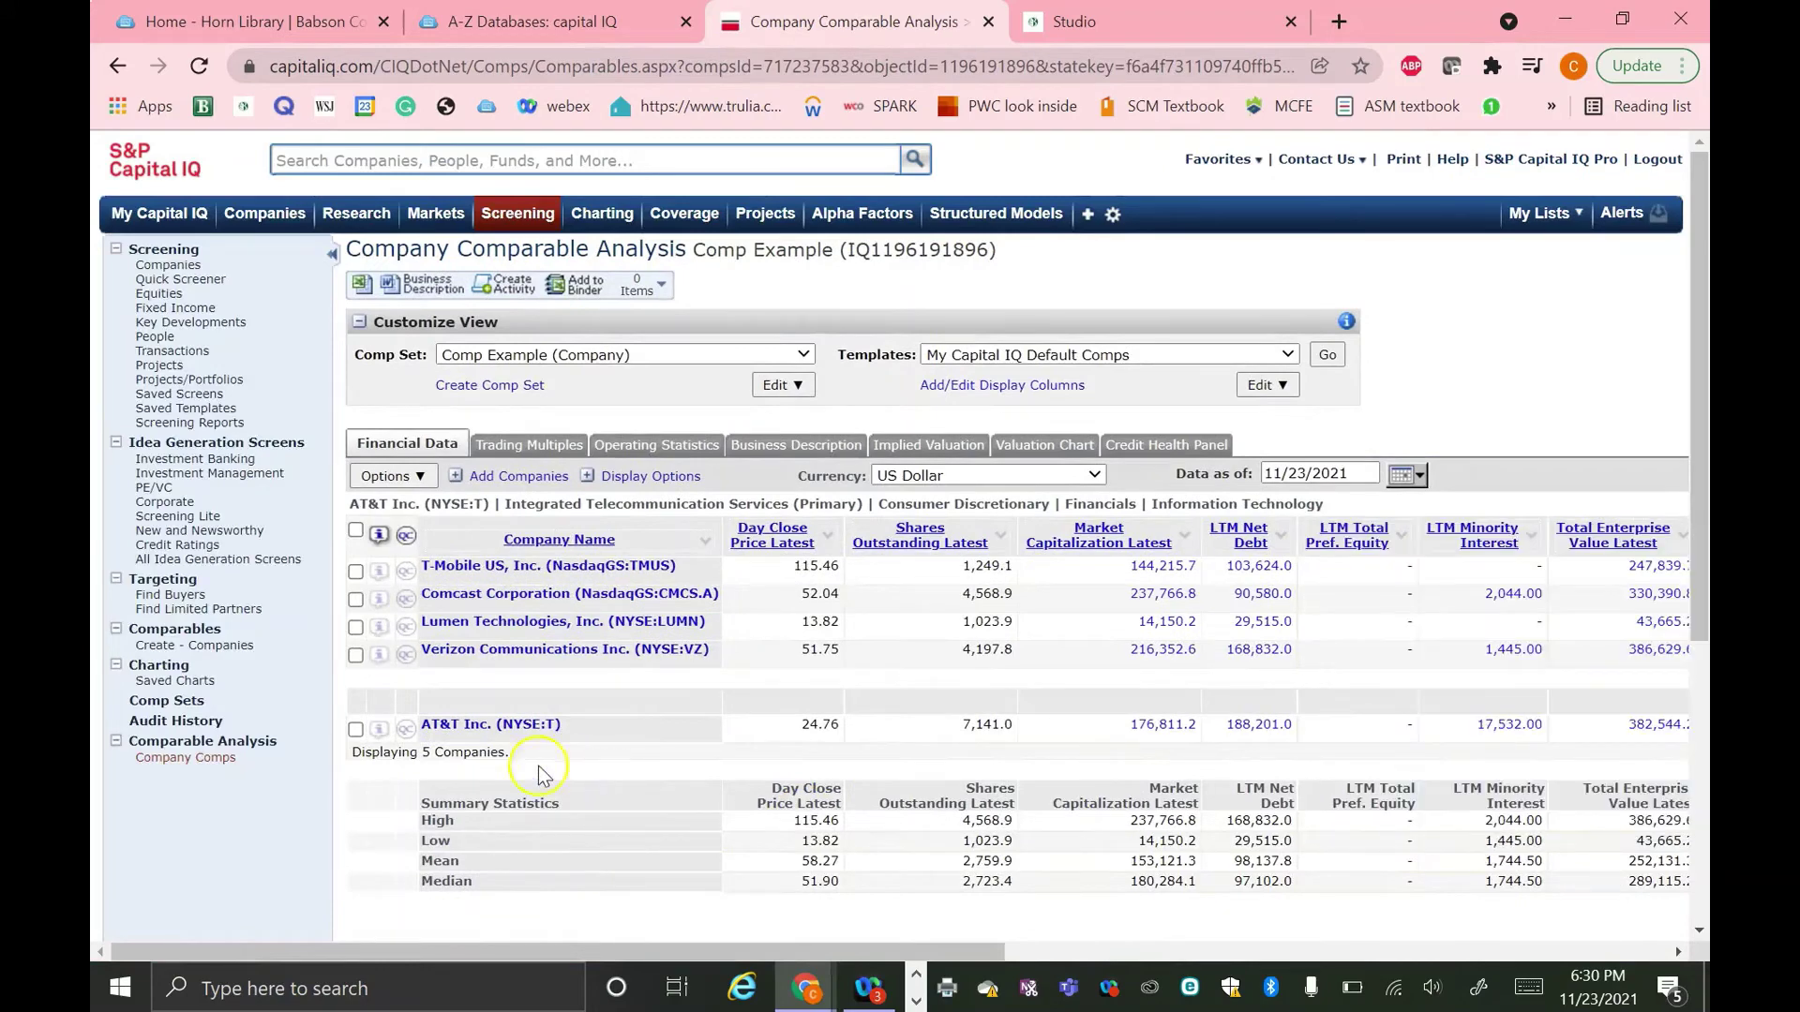
# Review the five companies' Operating Statistics results, including the new LTM EBIT column.
pyautogui.click(686, 448)
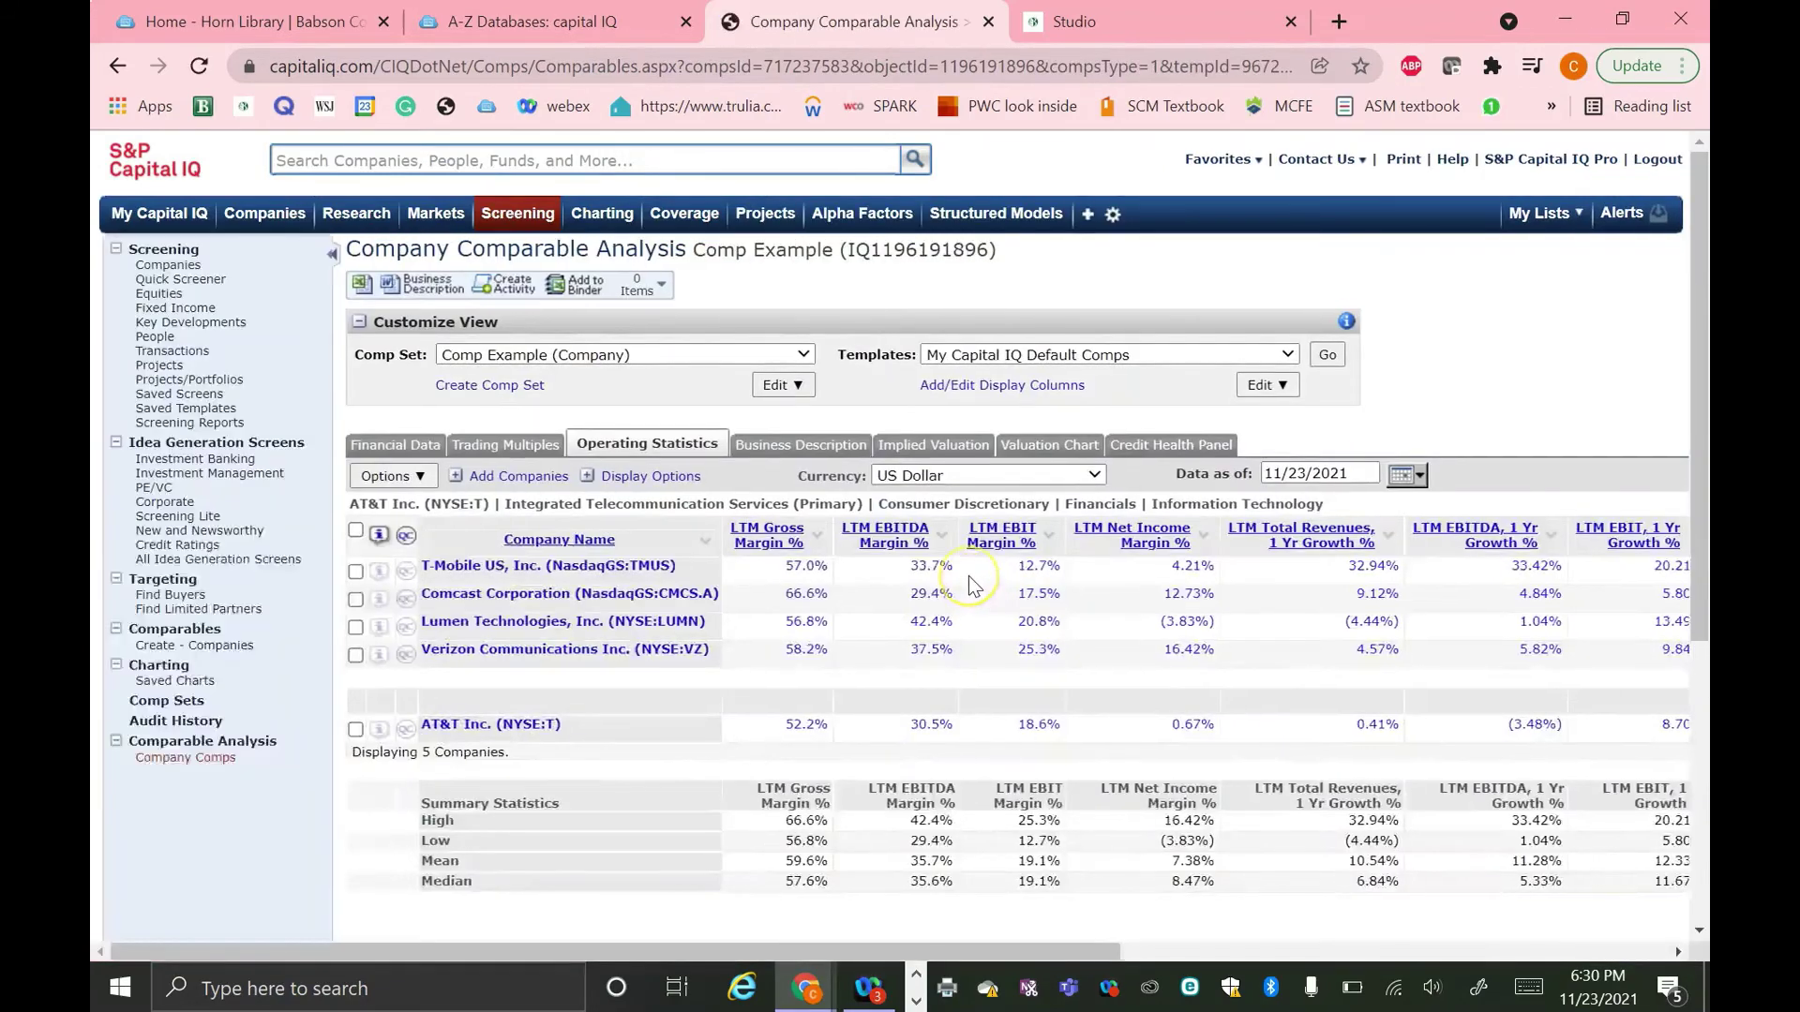
pyautogui.hscroll(3, 969, 585)
pyautogui.hscroll(4, 969, 576)
pyautogui.click(1539, 574)
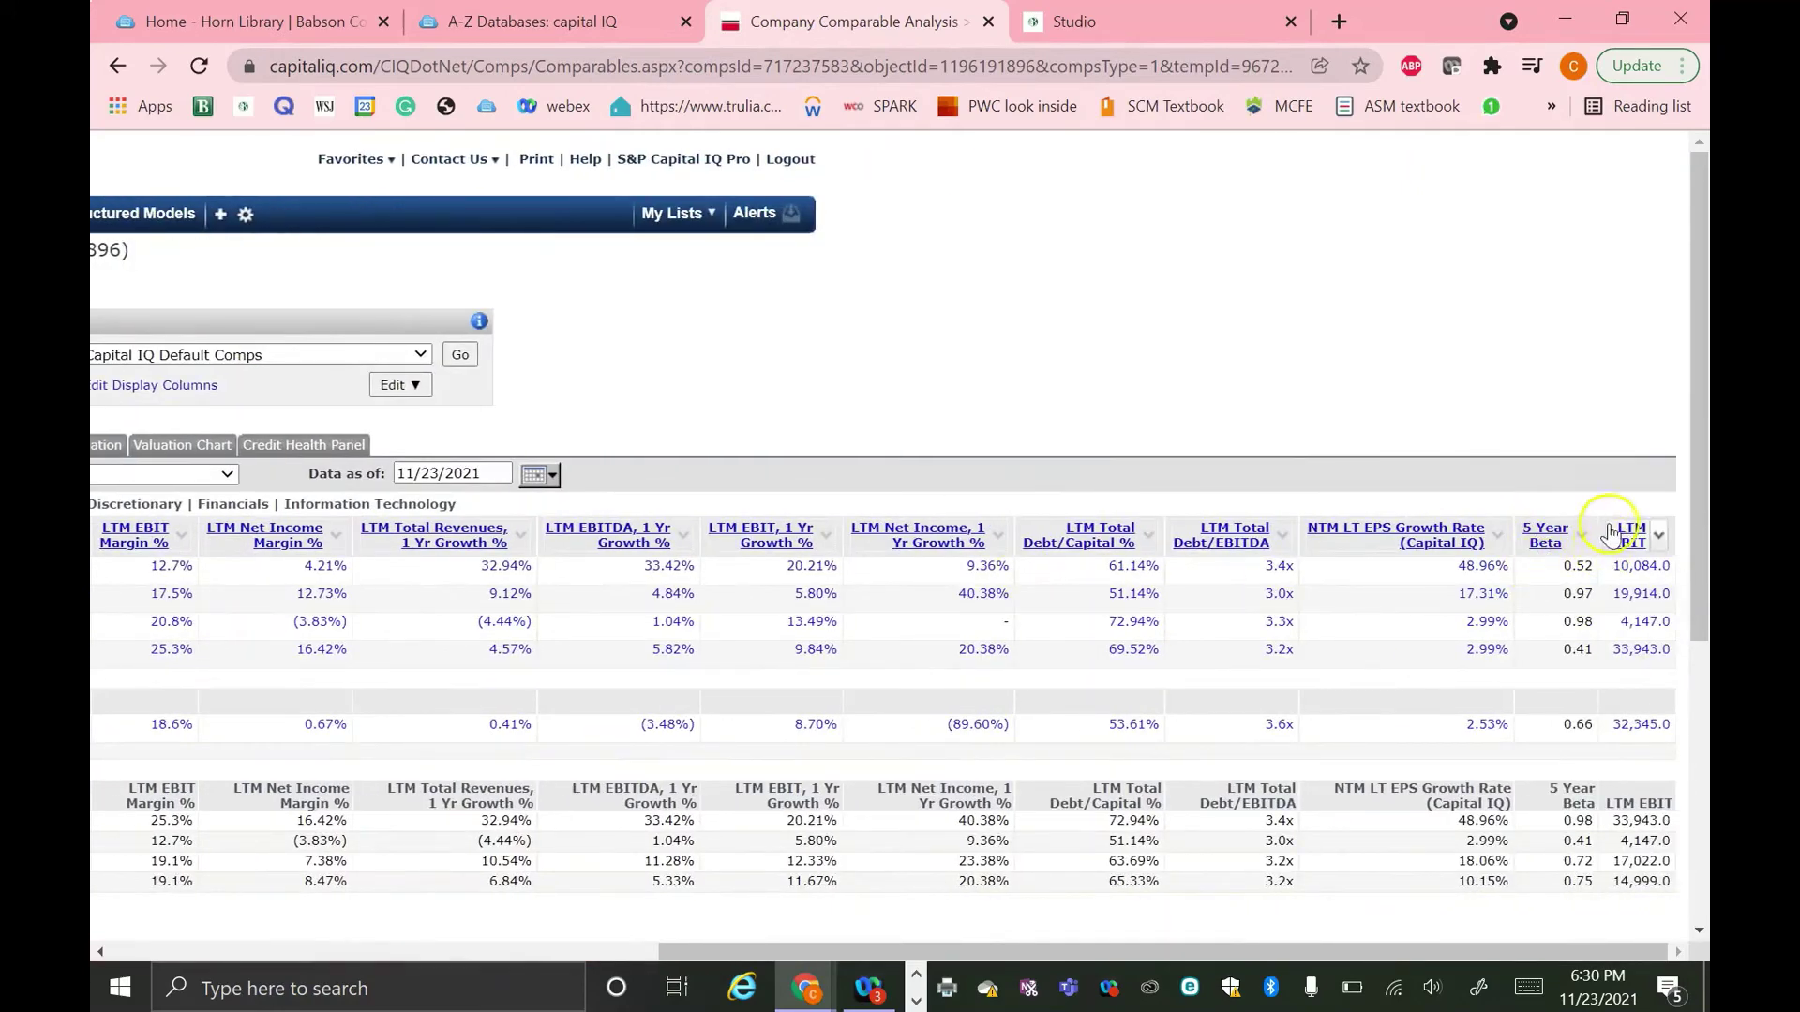
pyautogui.hscroll(-7, 1109, 764)
pyautogui.scroll(-1, 1109, 764)
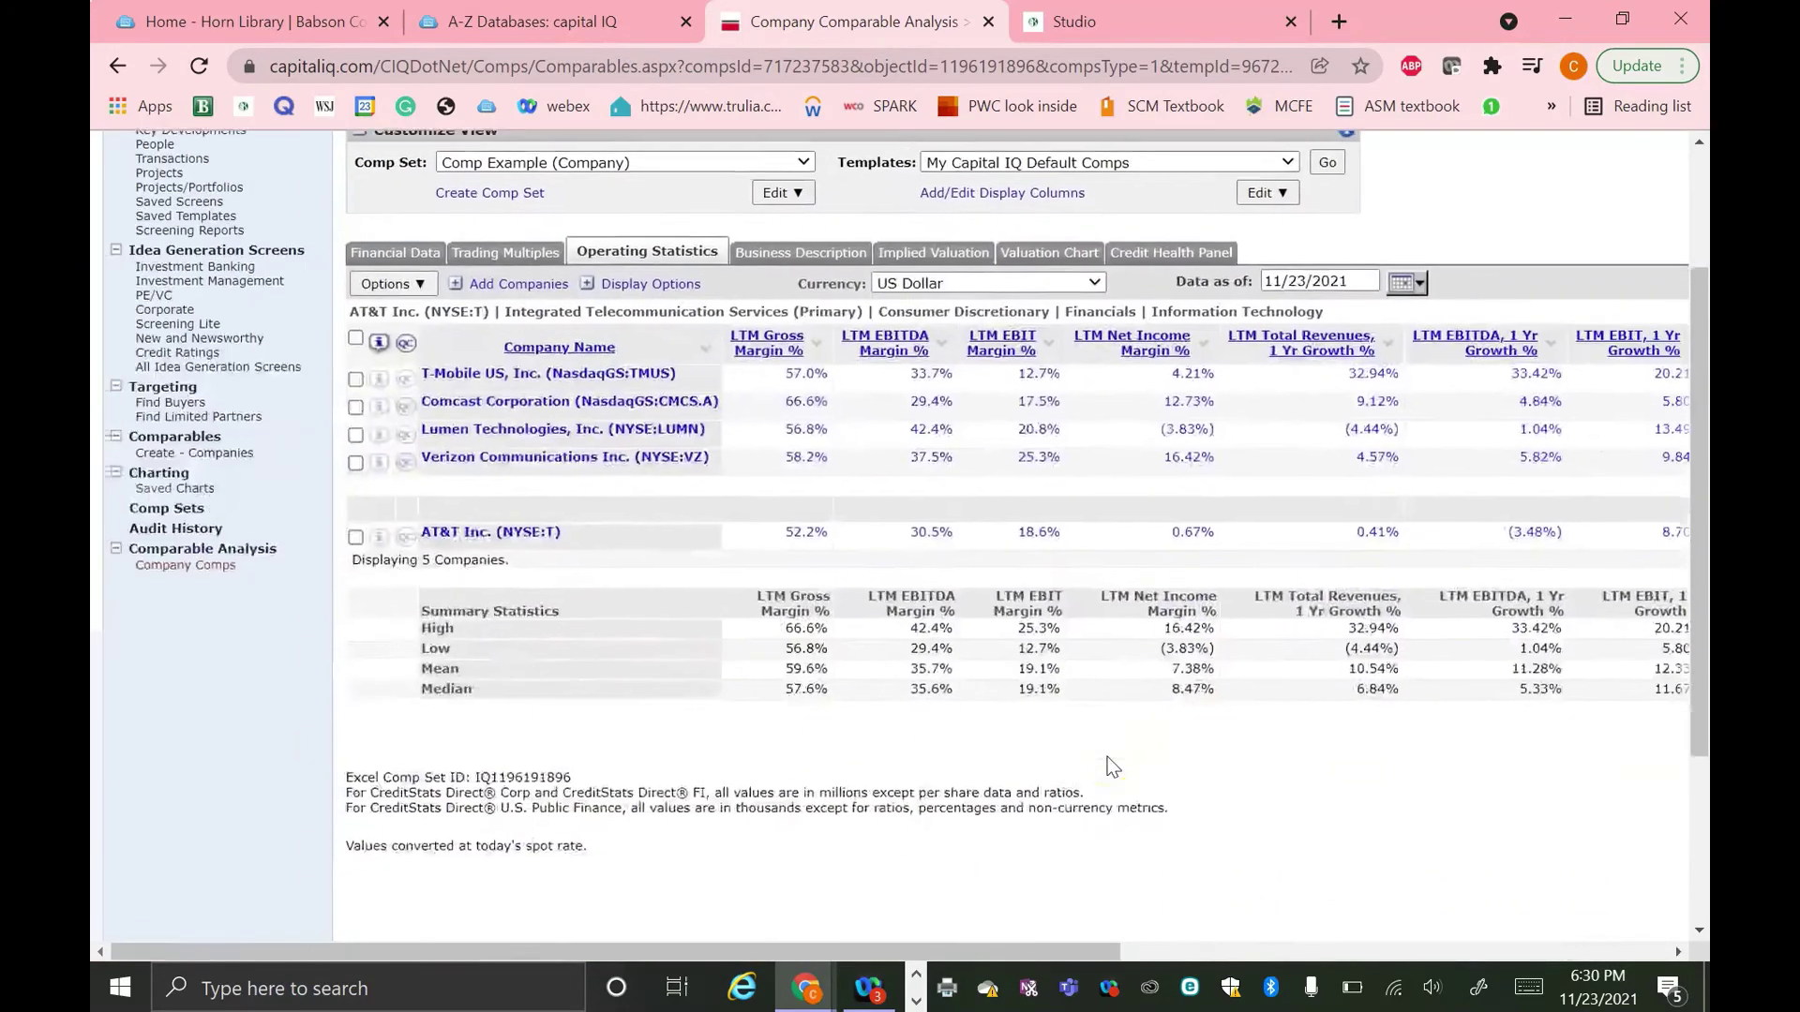
pyautogui.scroll(2, 1069, 721)
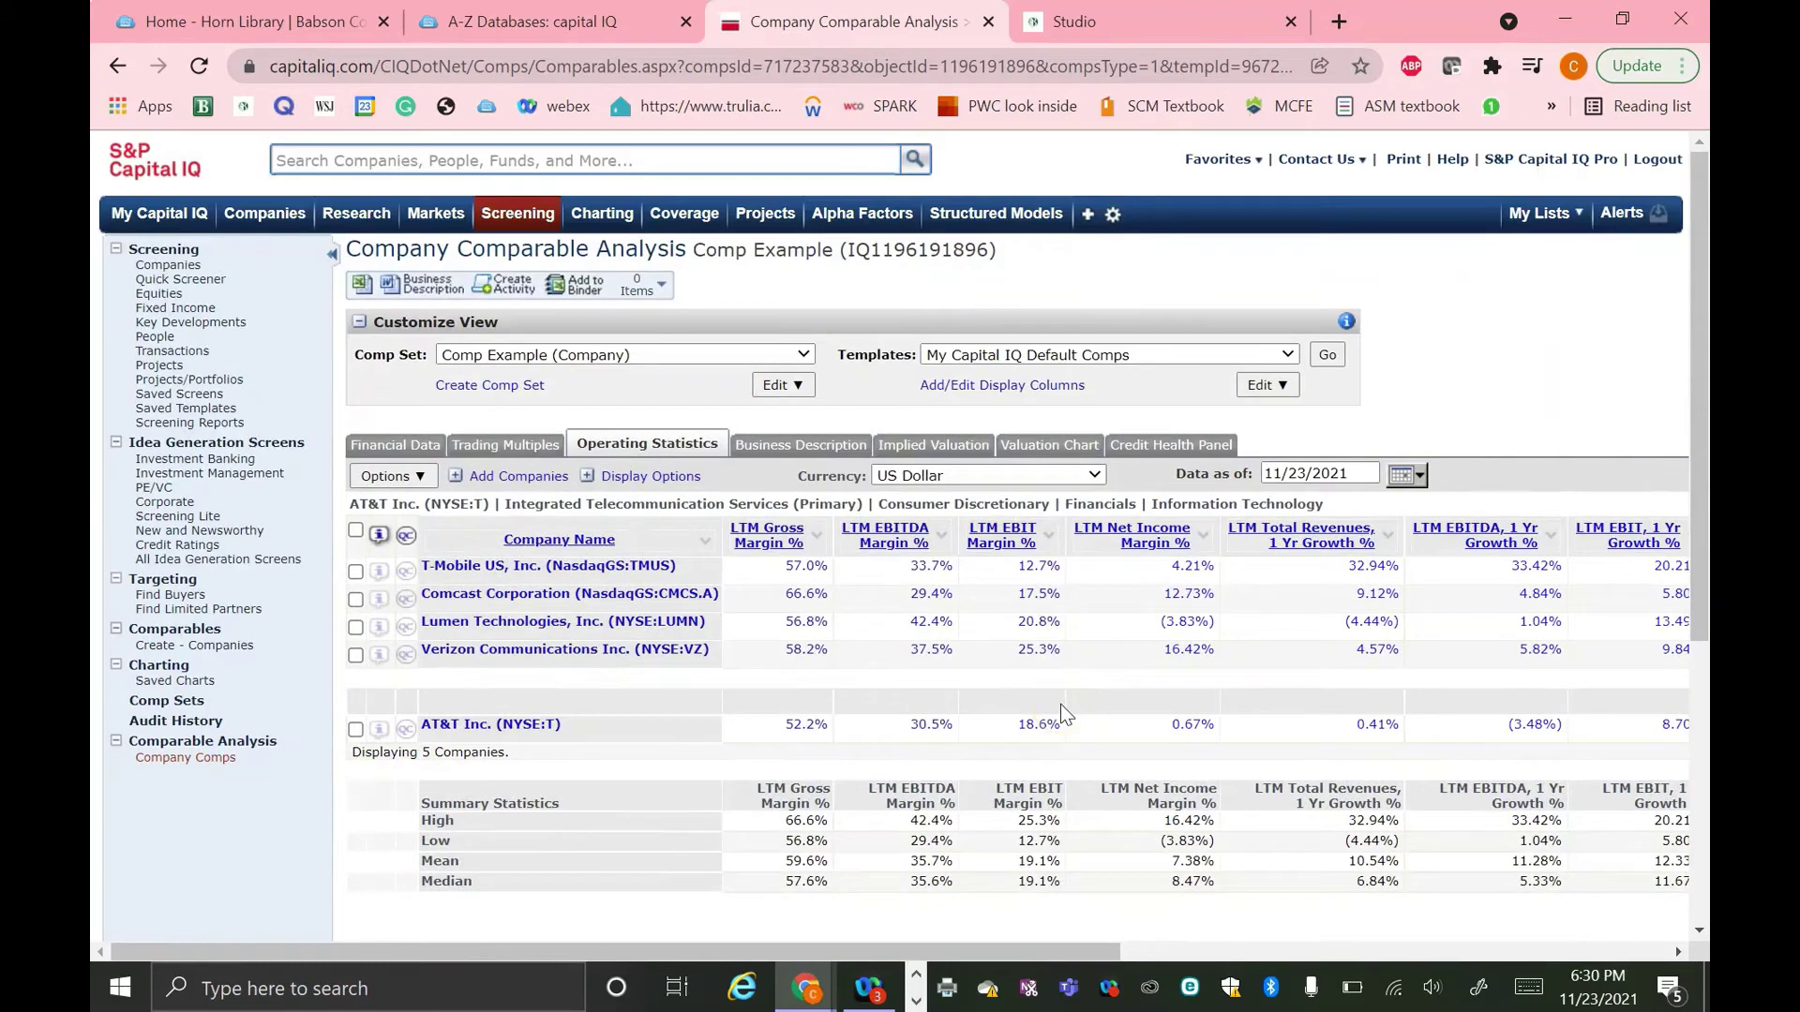
# Export the Financial Data comps to Excel and open Company Comparable Analysis Comp Example.xls.
pyautogui.click(422, 447)
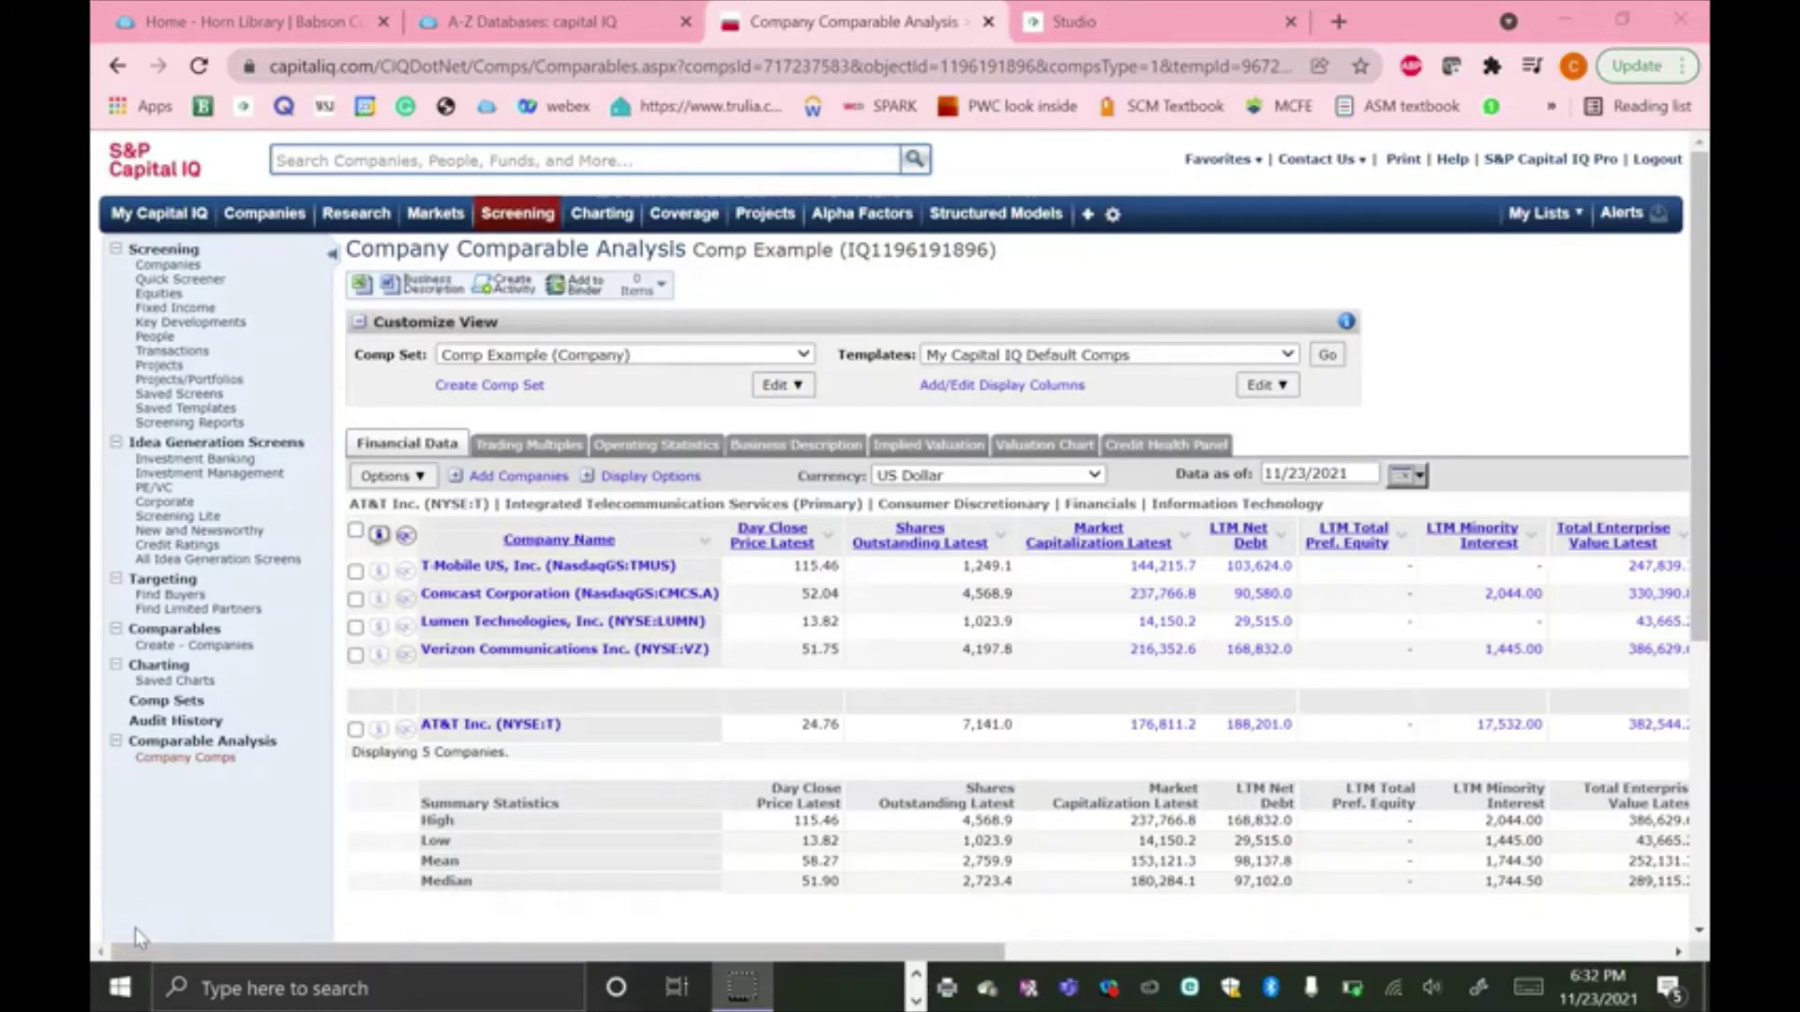
pyautogui.click(363, 285)
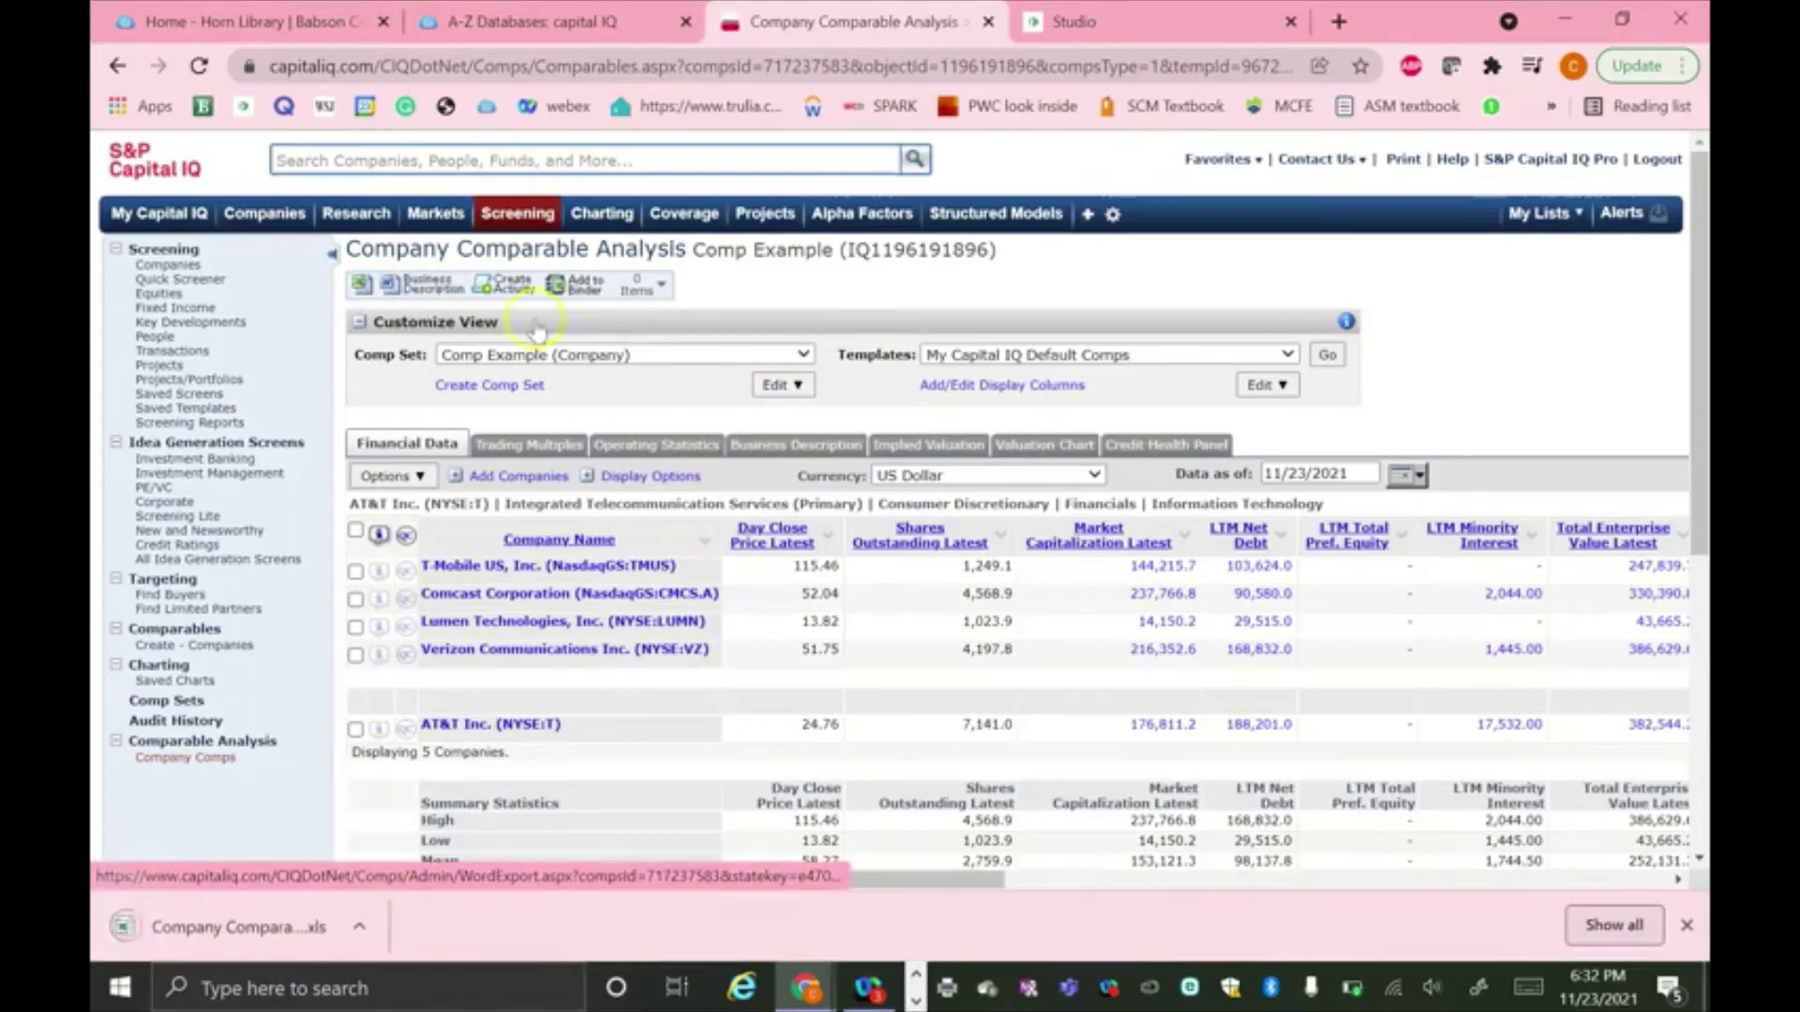
pyautogui.click(281, 926)
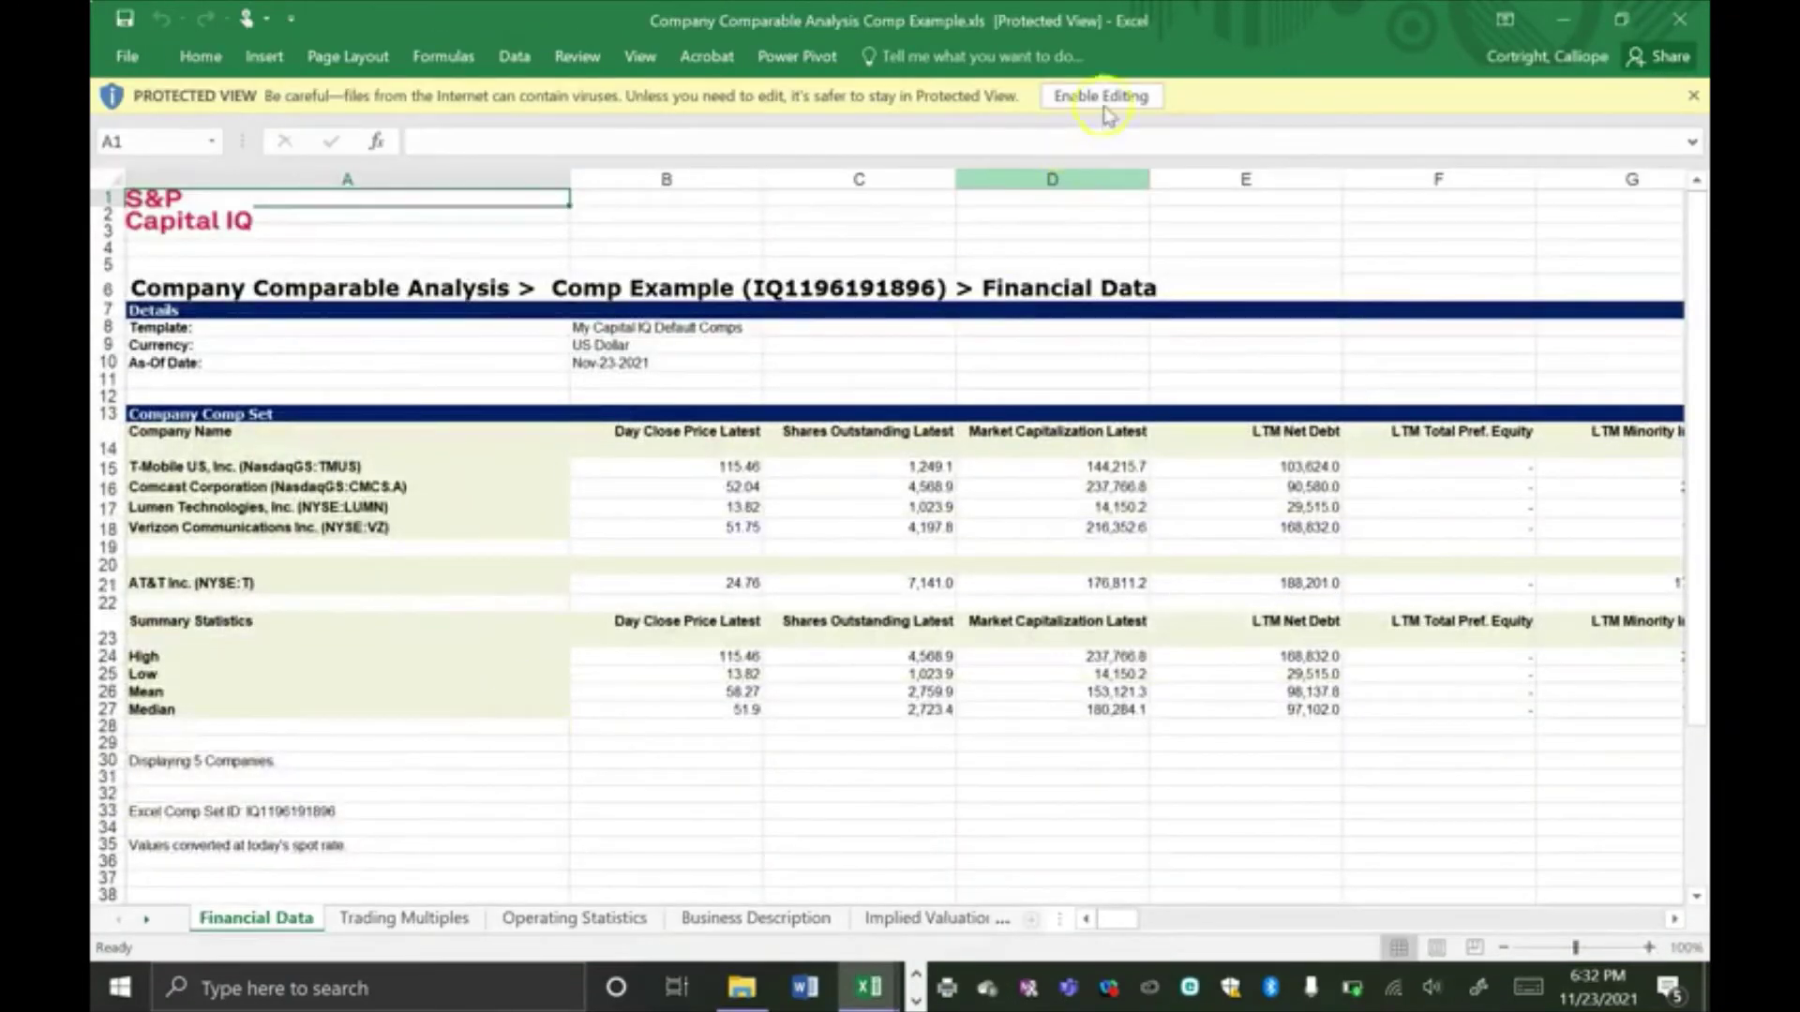
# Enable editing on the downloaded Company Comparable Analysis workbook.
pyautogui.click(1102, 97)
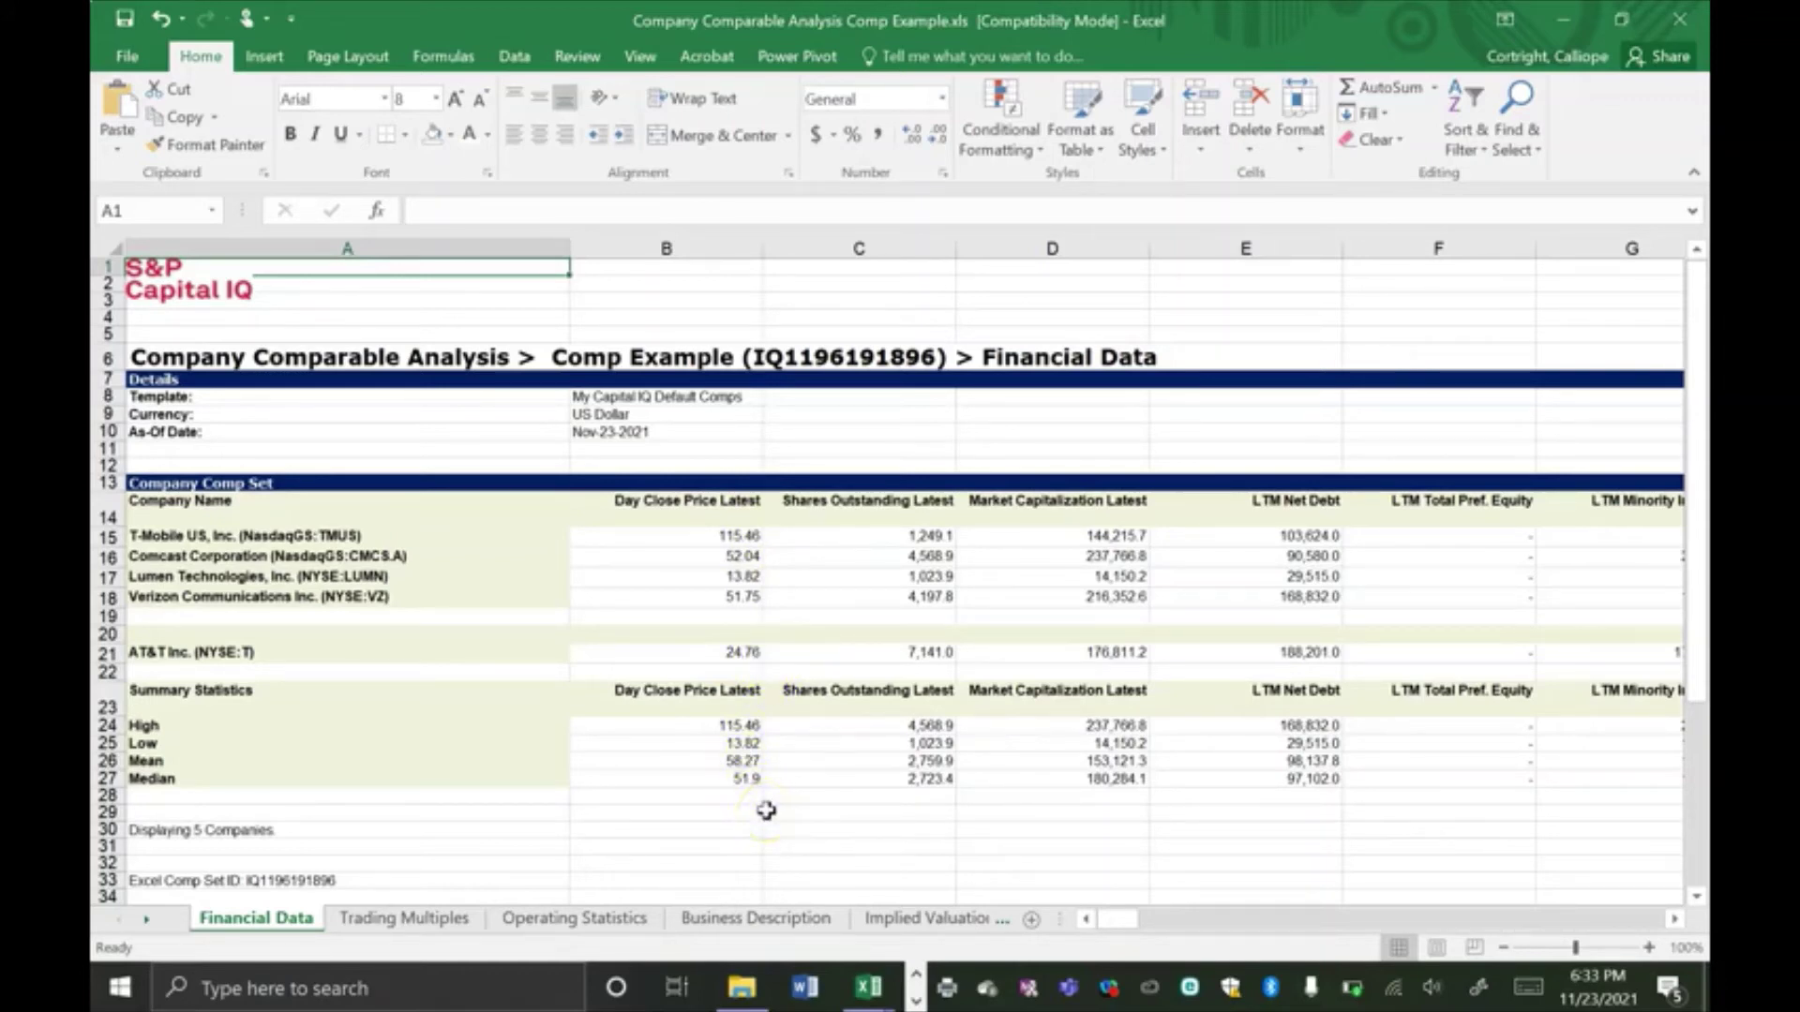
# Show the Trading Multiples sheet with TEV/Revenue, TEV/EBITDA, TEV/EBIT and P/TangBV columns.
pyautogui.click(444, 921)
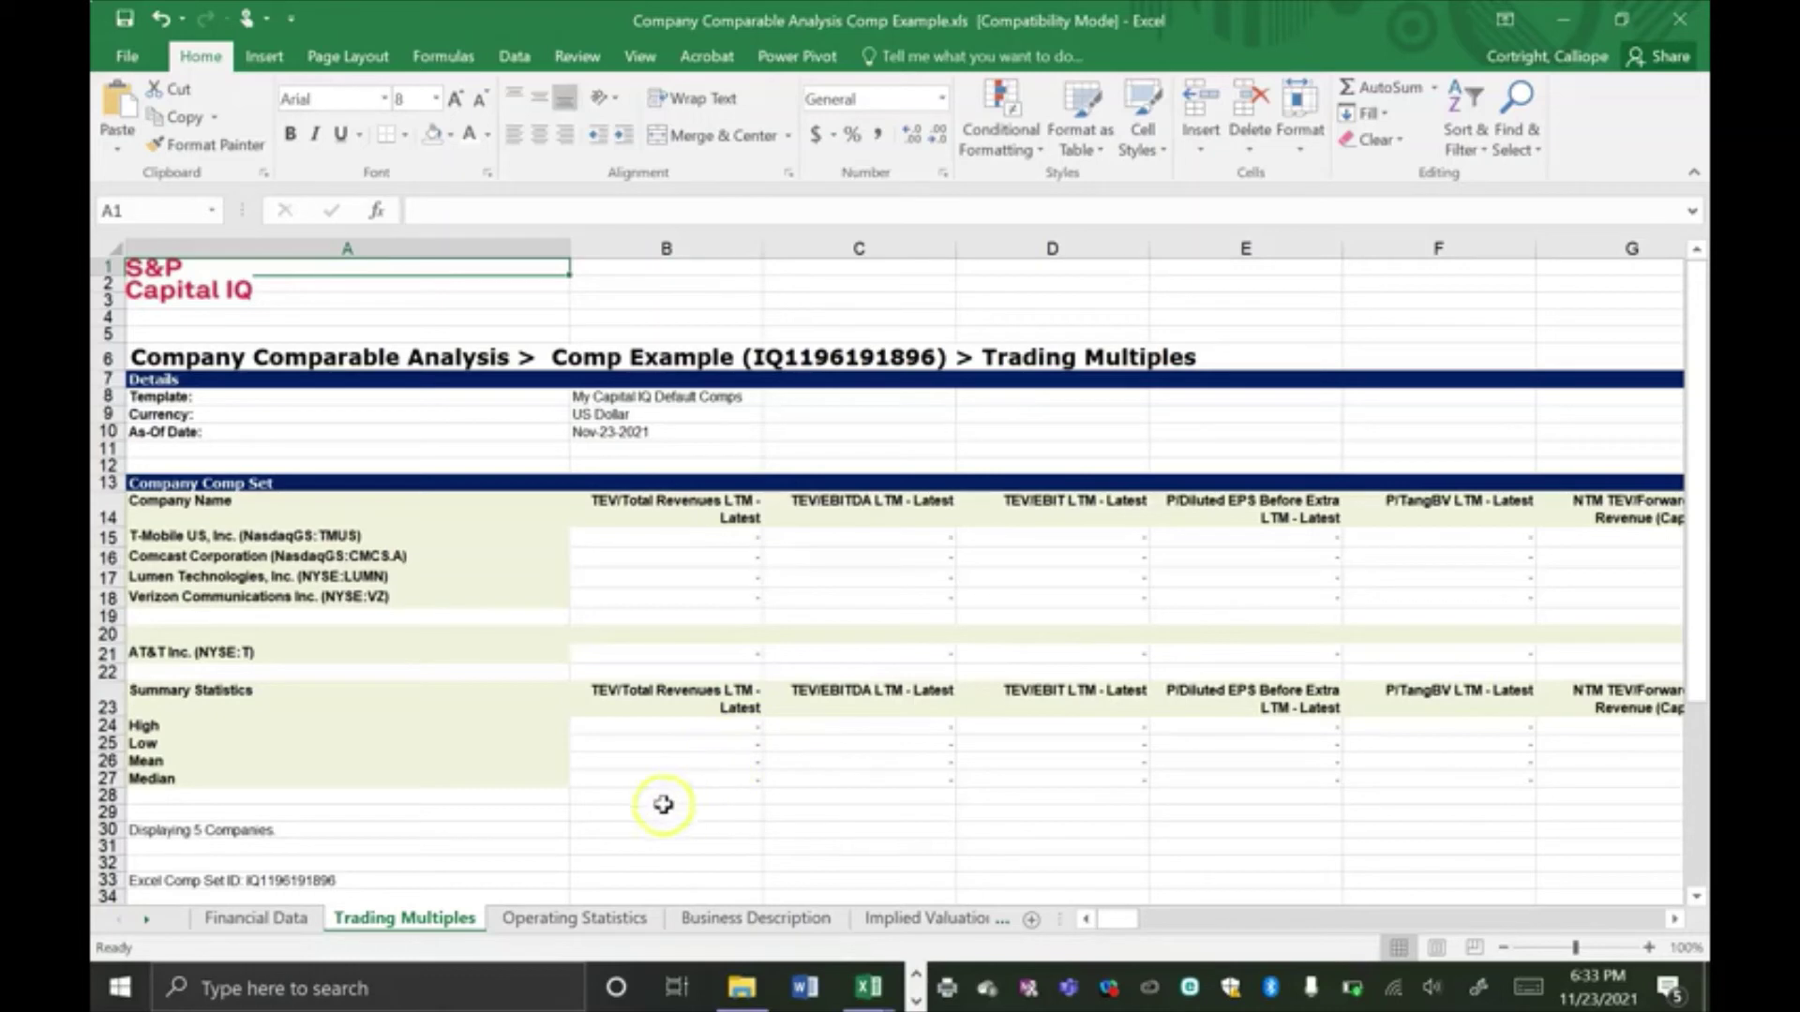
# Open Operating Statistics and check the LTM gross margins: AT&T 52.2%, T-Mobile 57%.
pyautogui.click(610, 923)
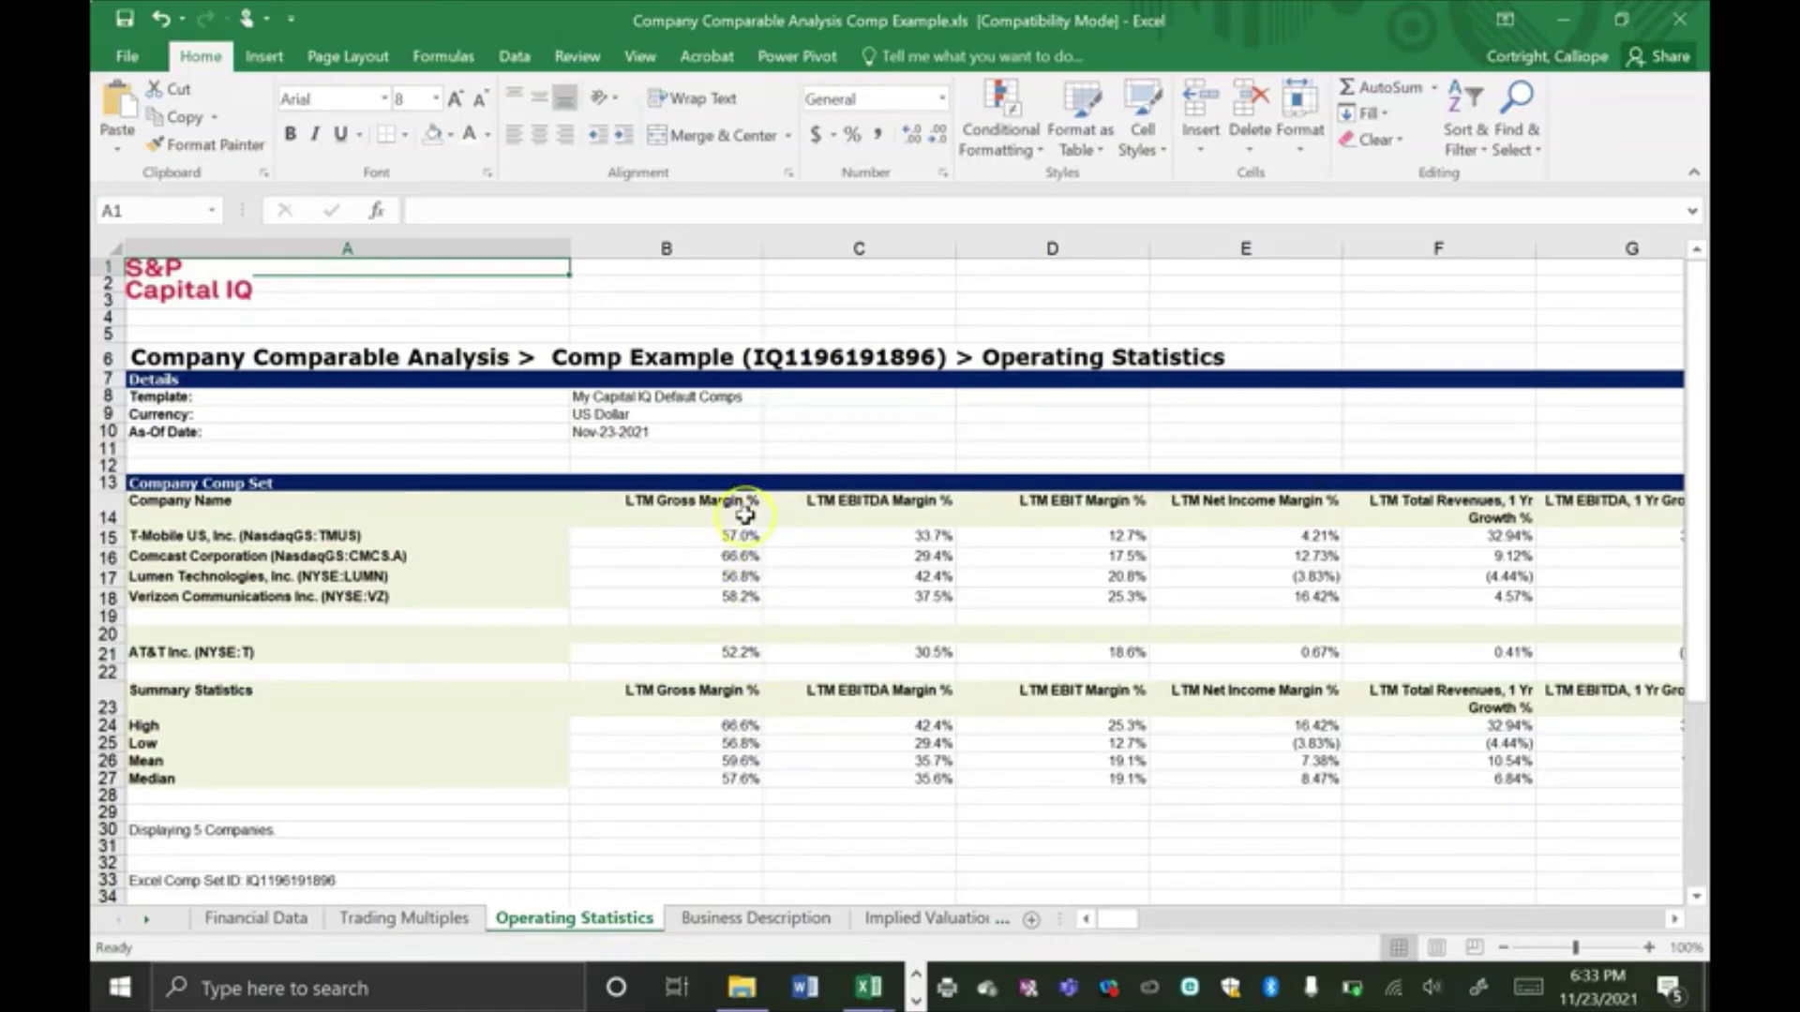
pyautogui.click(719, 654)
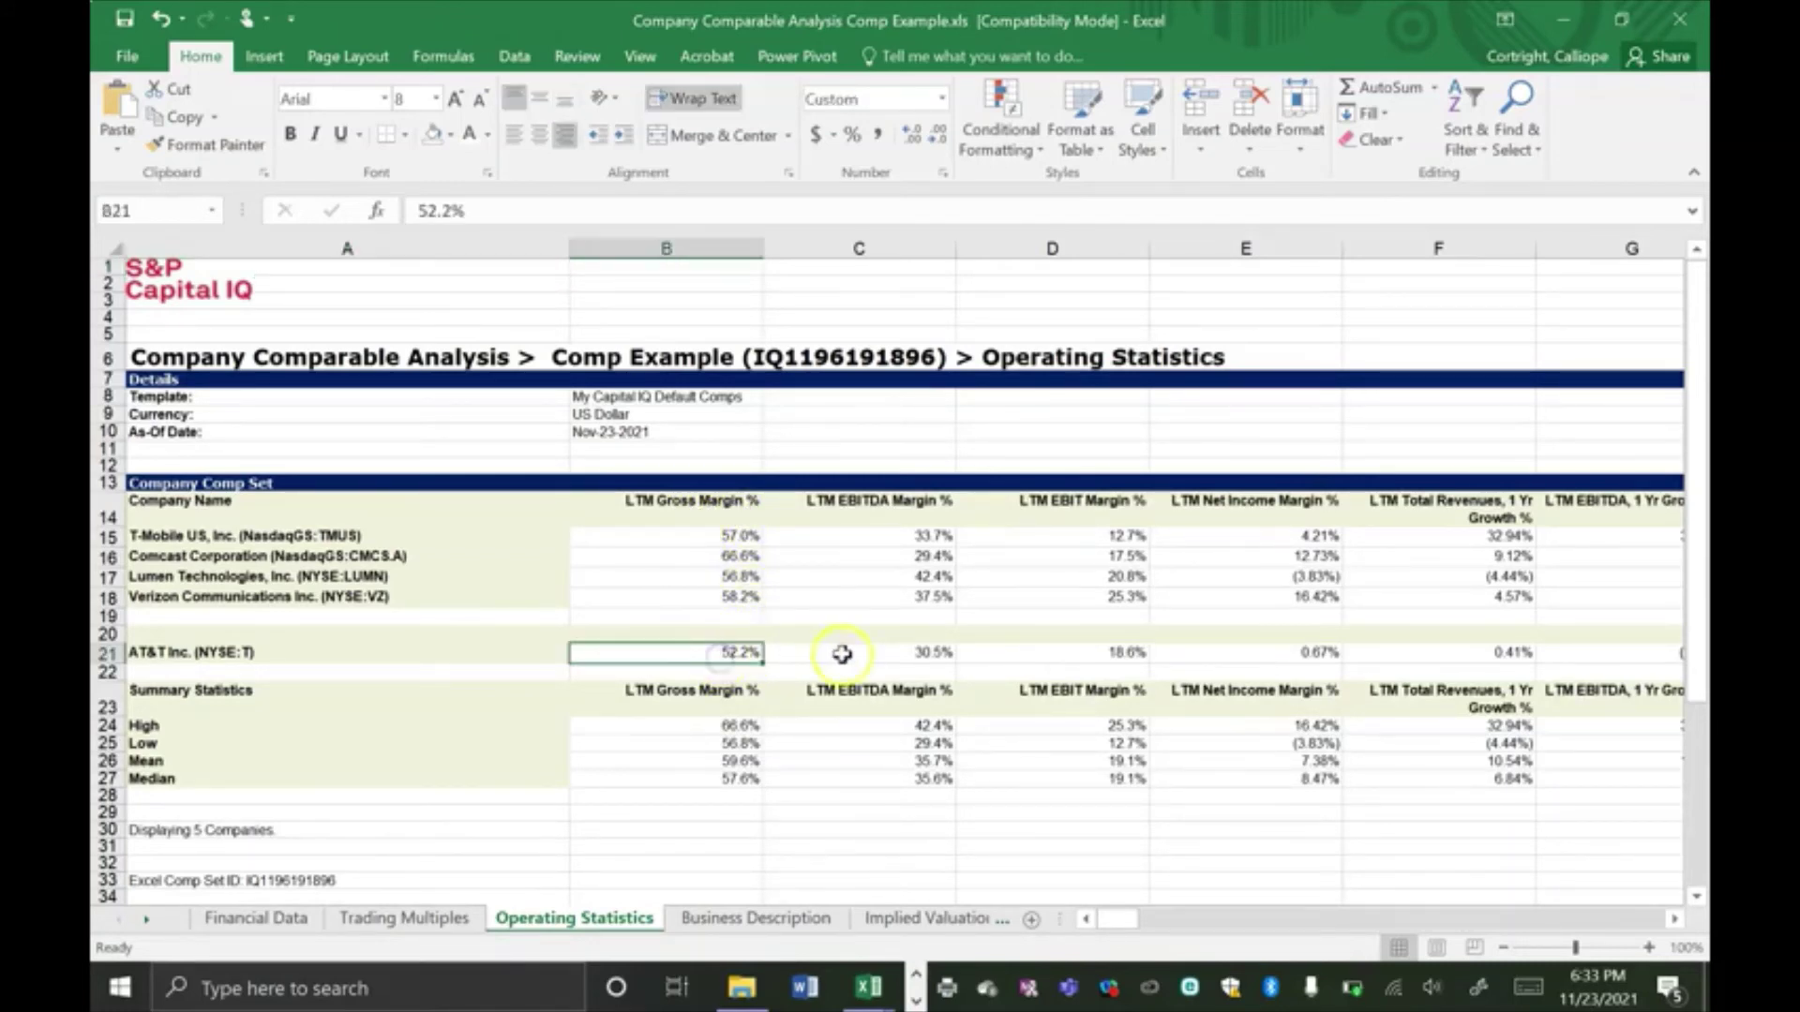
pyautogui.click(708, 534)
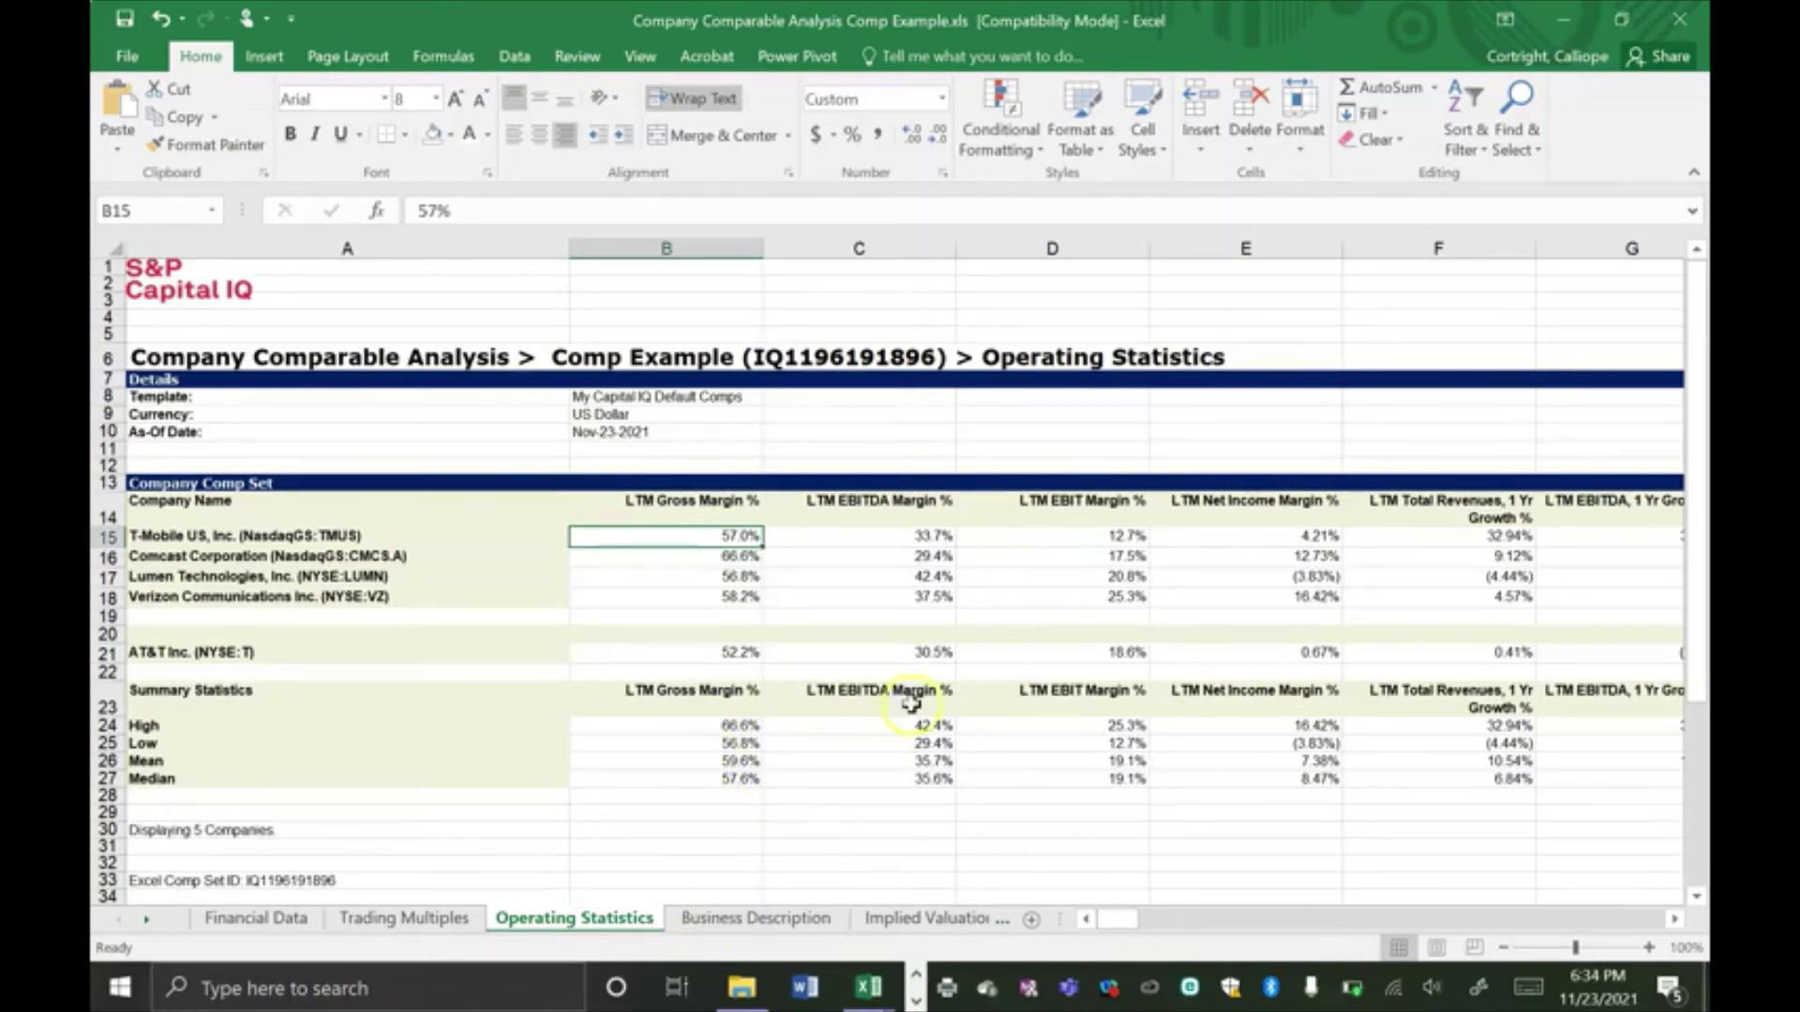
# Scan the Business Description sheet, then show AT&T's Implied Valuation multiples and enterprise values.
pyautogui.click(757, 920)
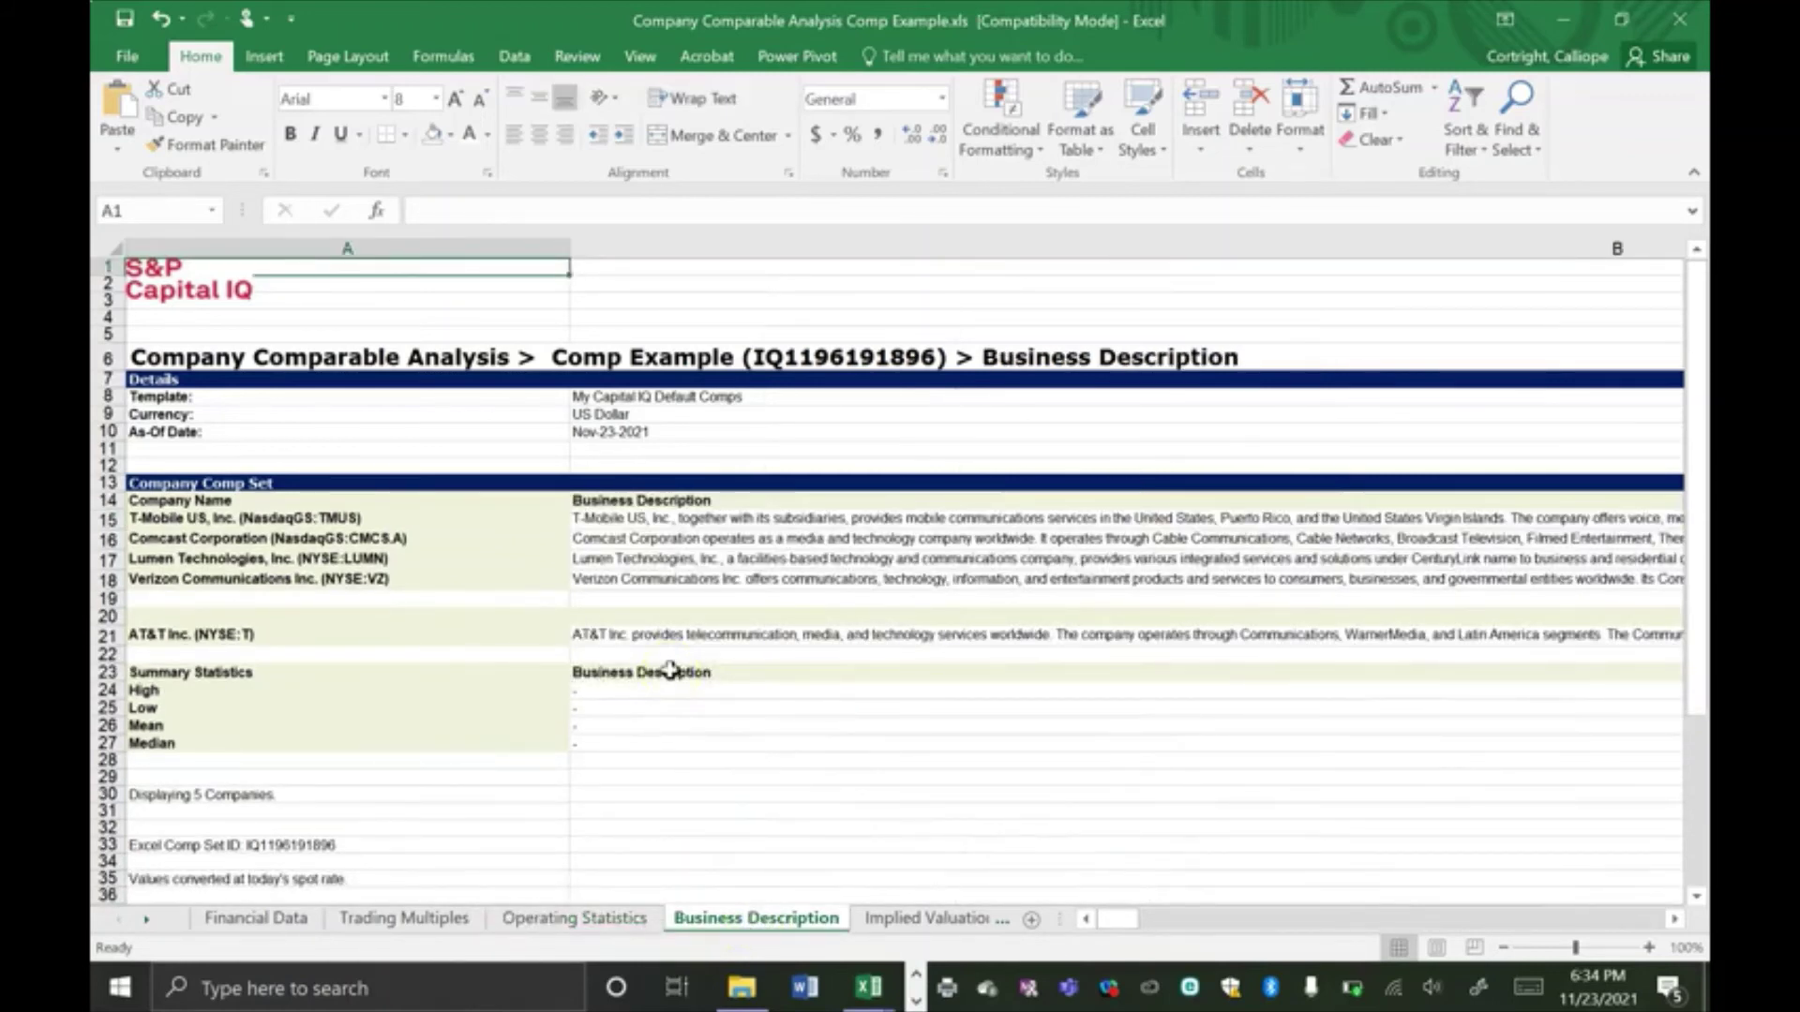
pyautogui.hscroll(5, 670, 670)
pyautogui.hscroll(3, 670, 670)
pyautogui.hscroll(-8, 670, 670)
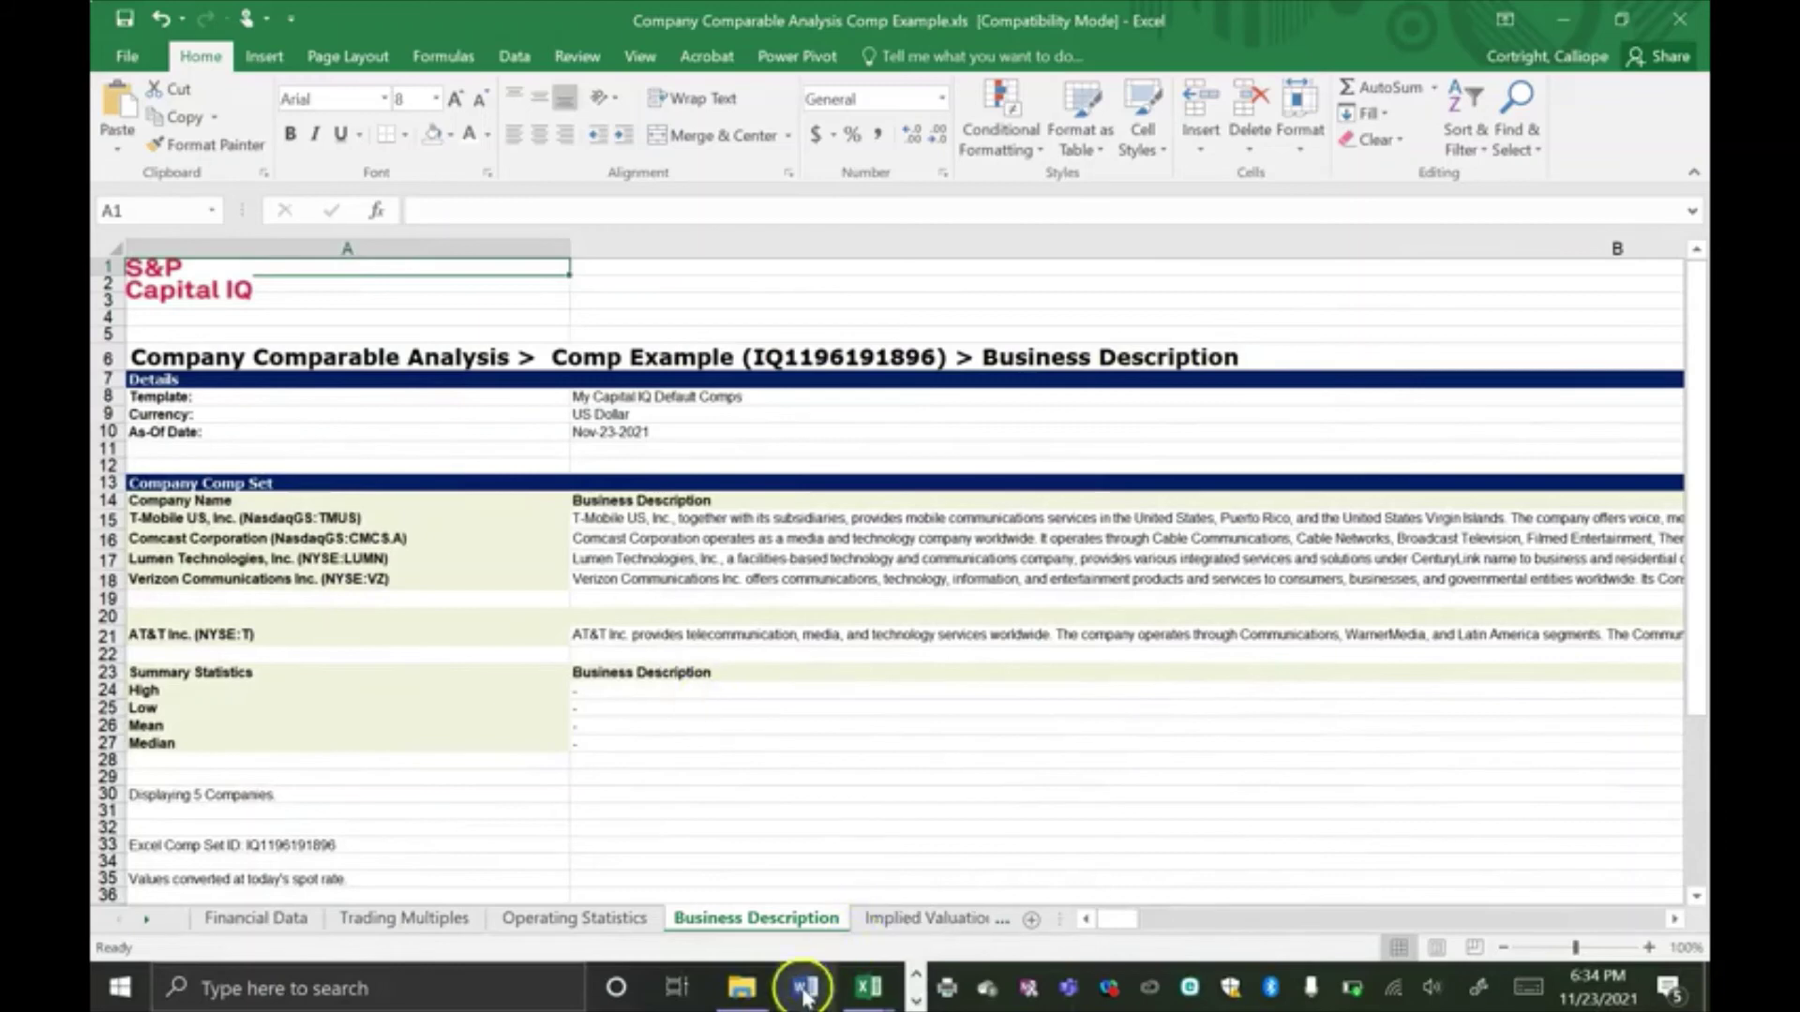
pyautogui.click(914, 924)
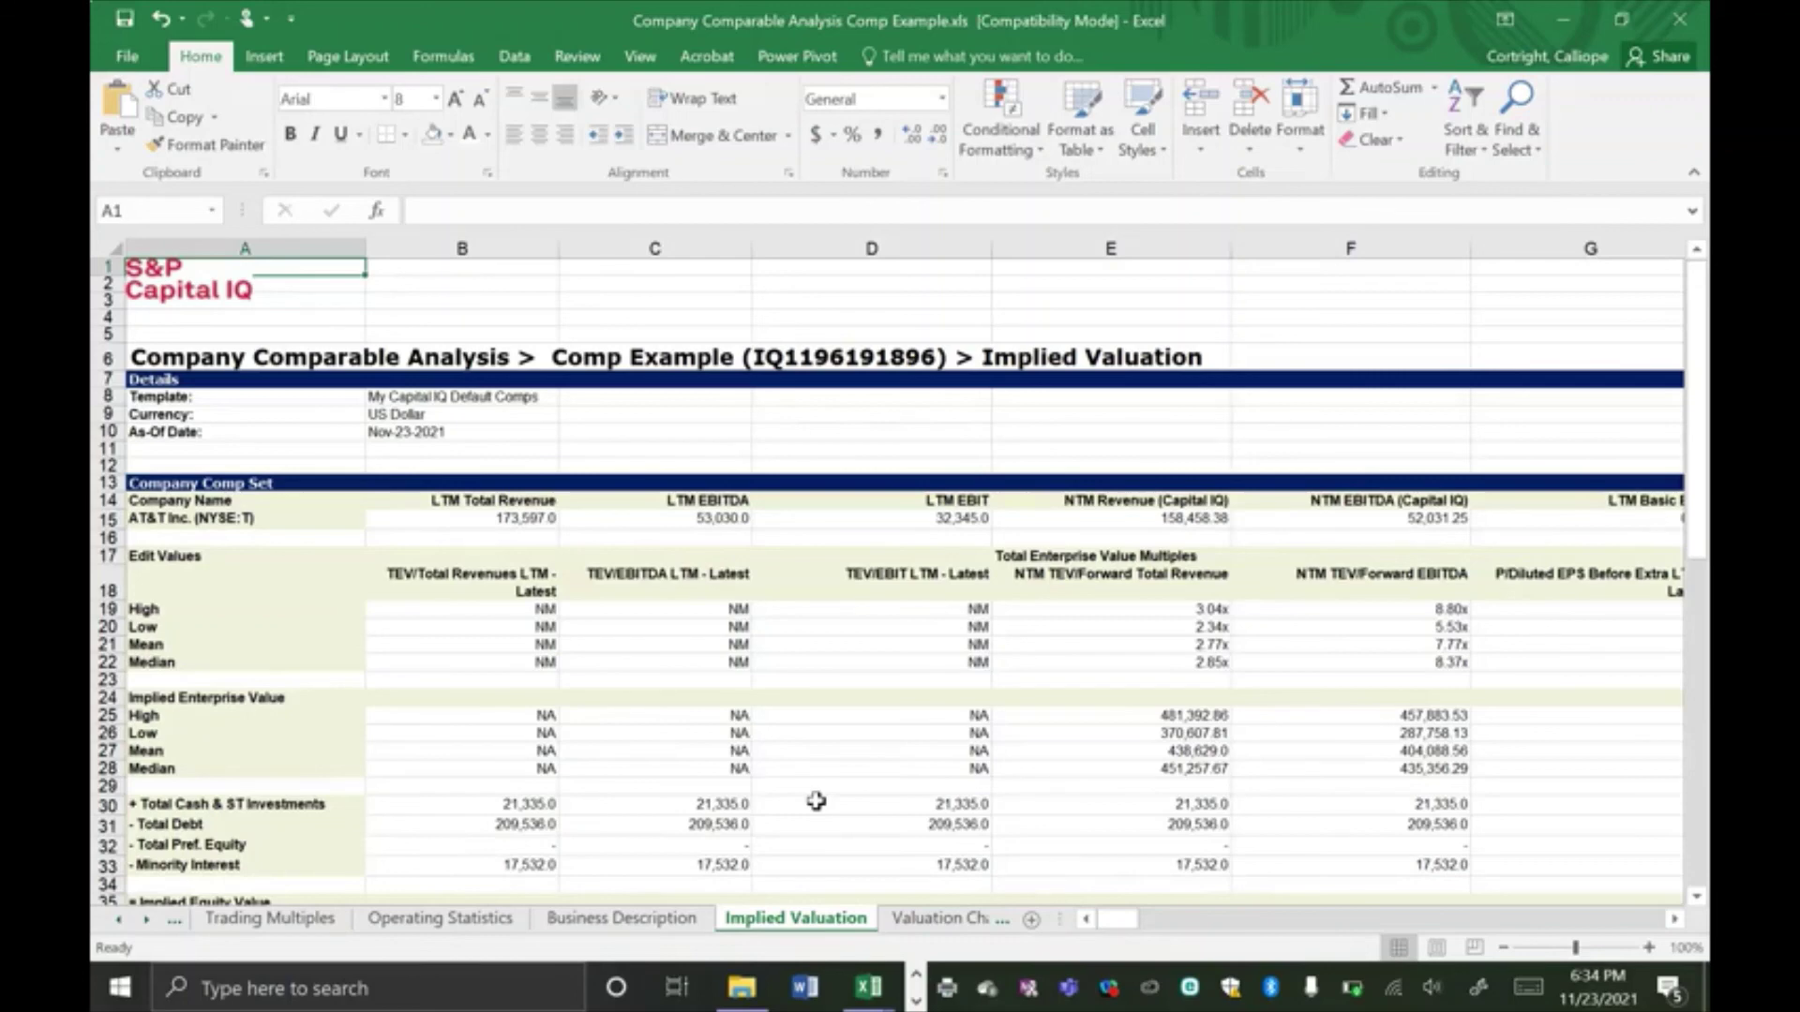
# Glance at the Valuation Chart, then show the Credit Health Panel scores for the five companies.
pyautogui.click(947, 920)
pyautogui.scroll(-2, 1341, 723)
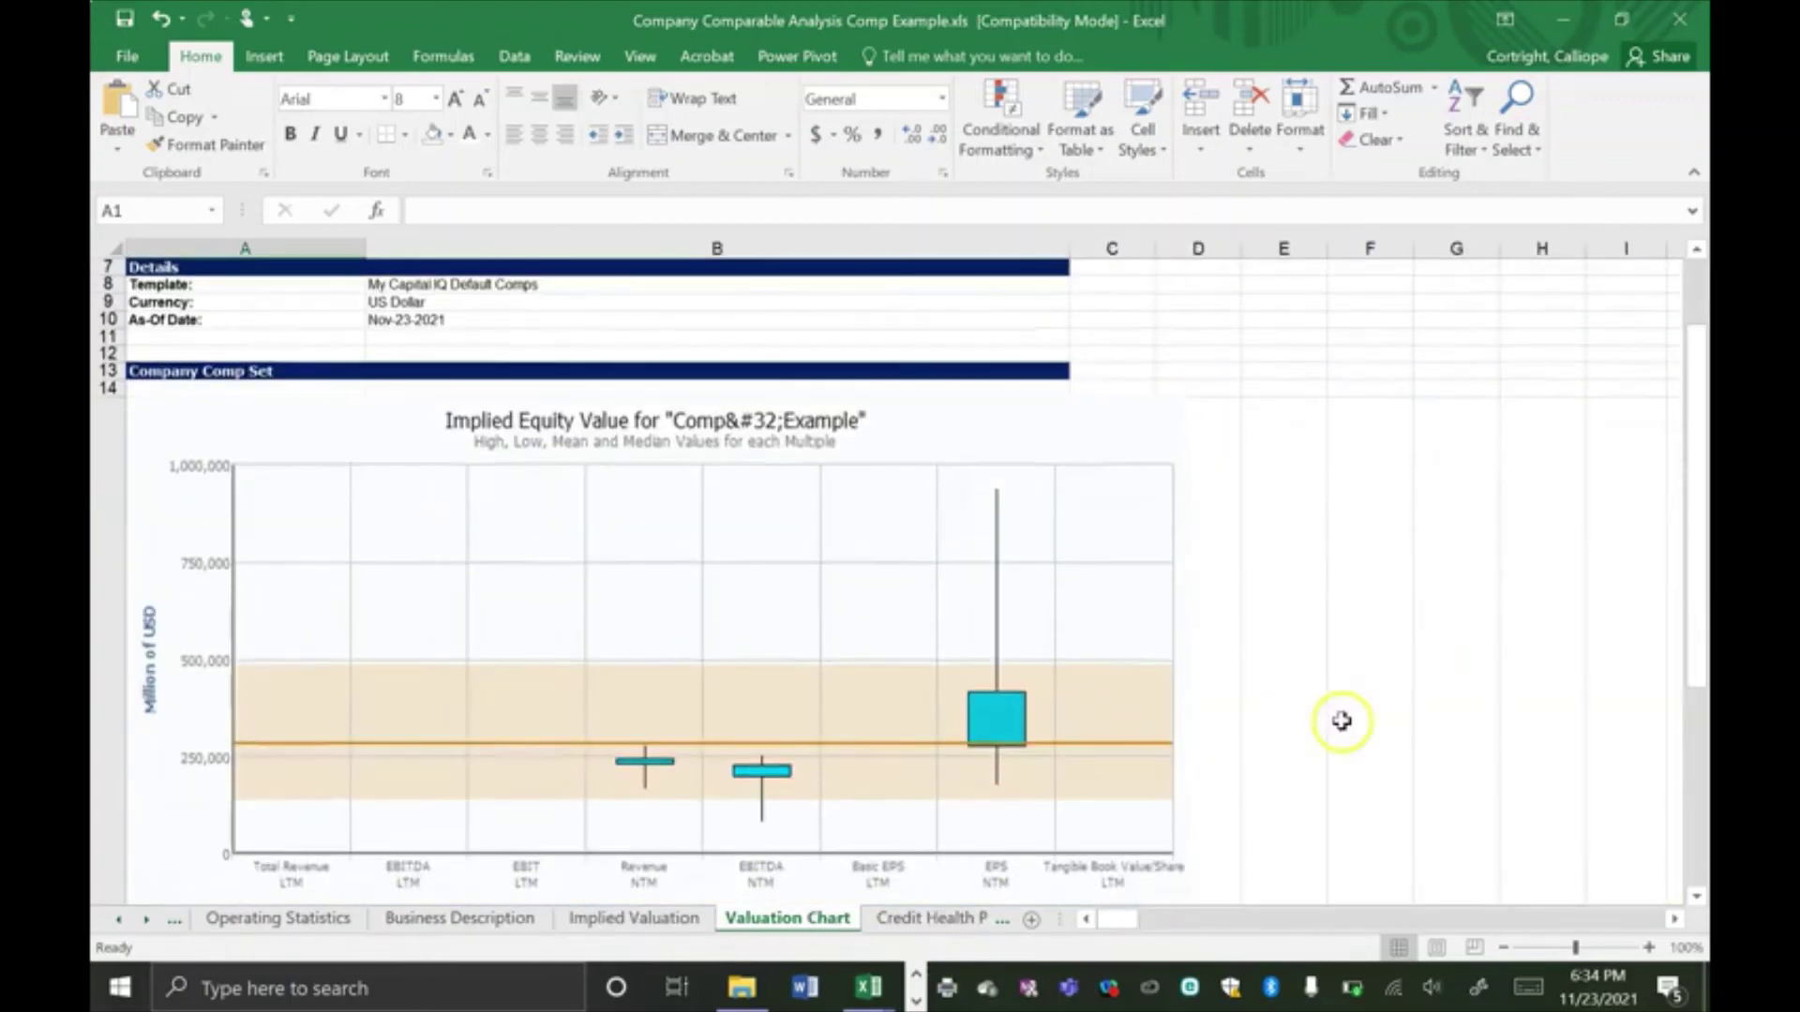
pyautogui.click(907, 920)
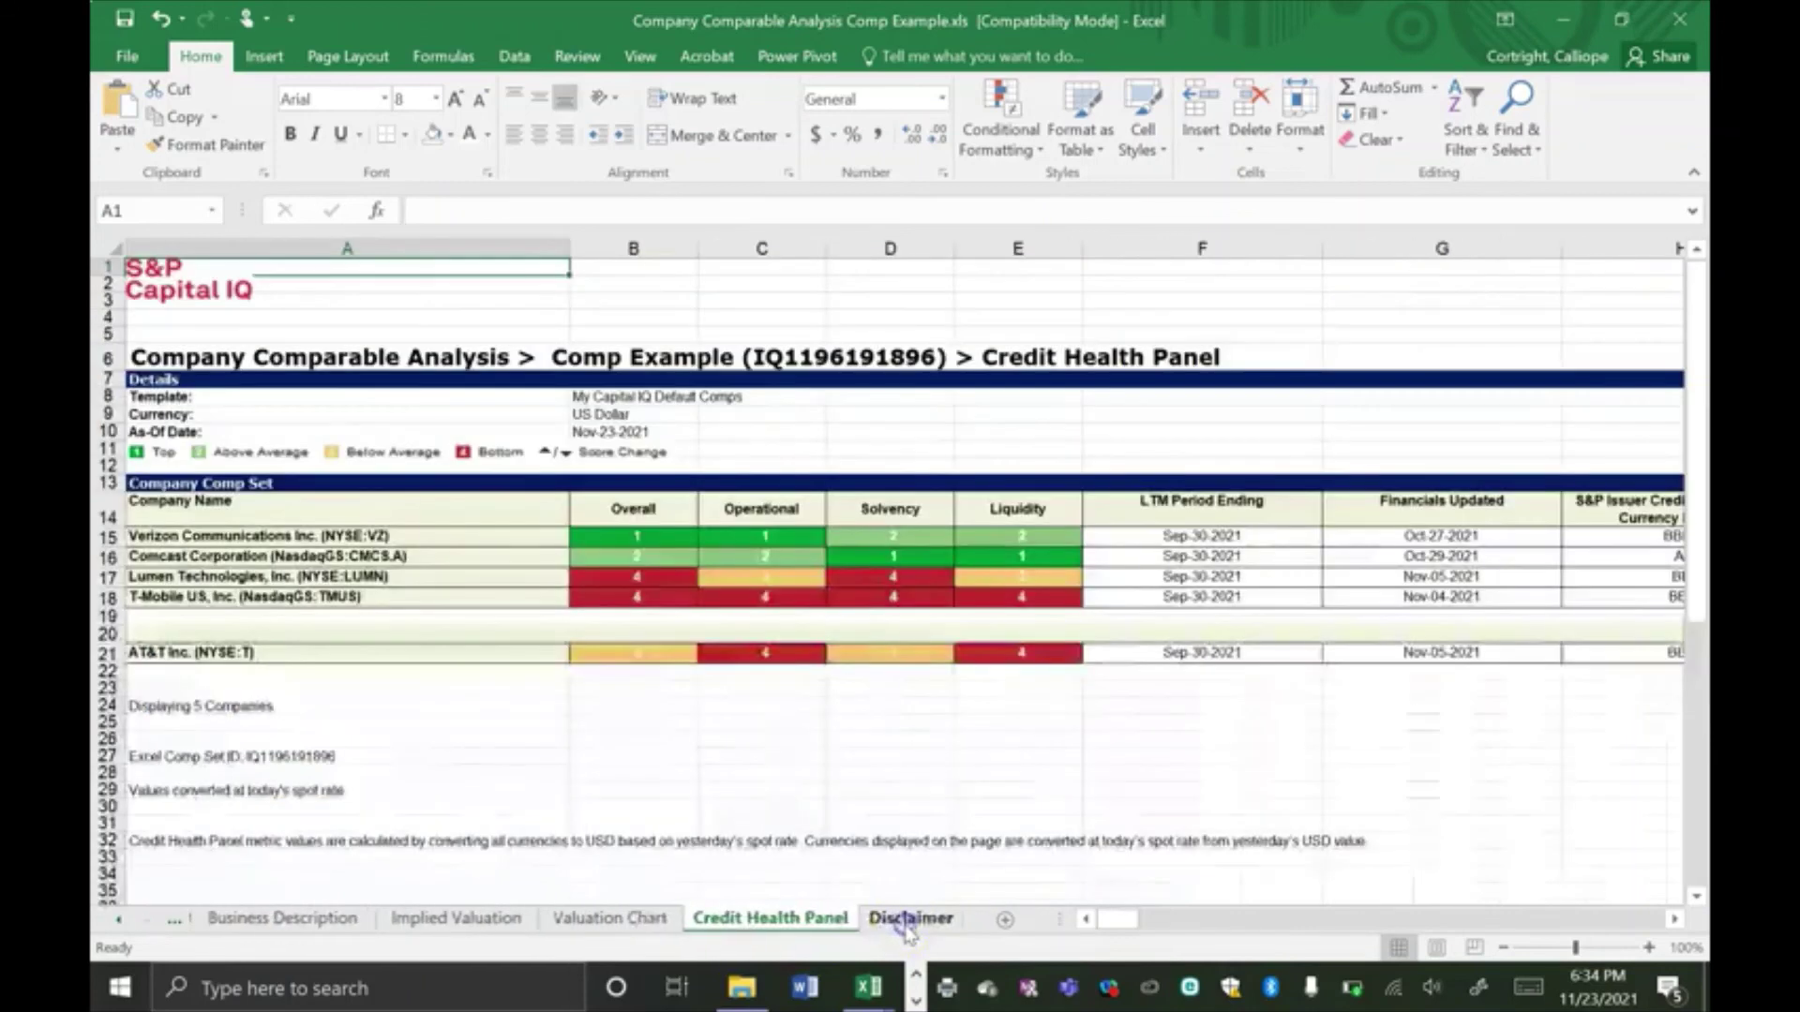